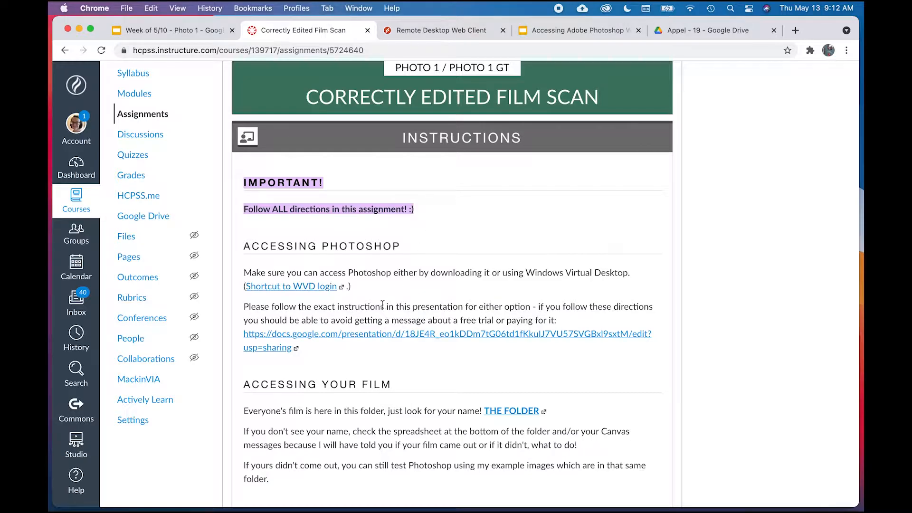
# Step: Open the film scans folder linked under Accessing Your Film in the assignment, and enter the student folder numbered 19
pyautogui.scroll(-5, 382, 304)
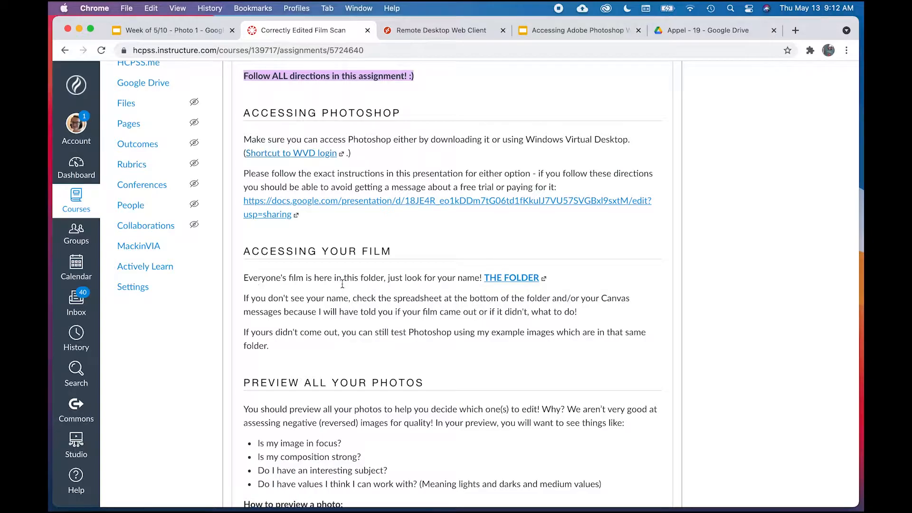
pyautogui.scroll(4, 462, 281)
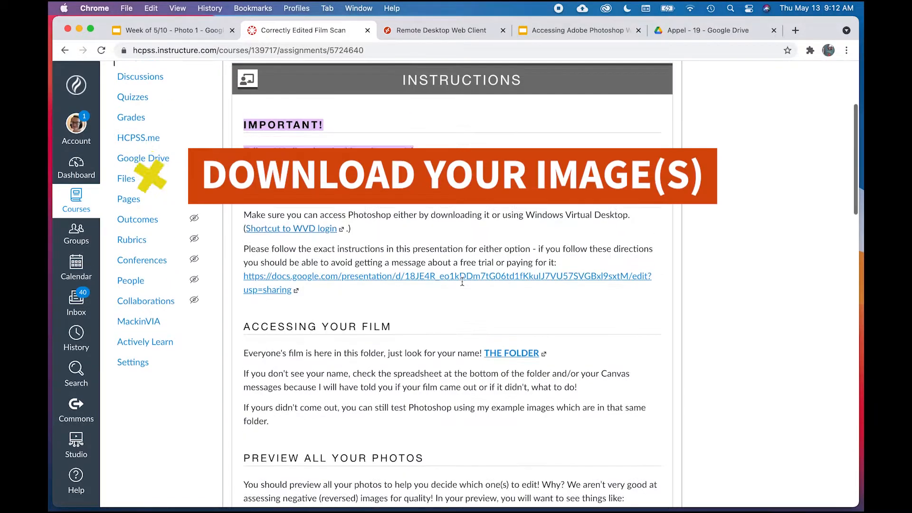
pyautogui.scroll(-5, 463, 281)
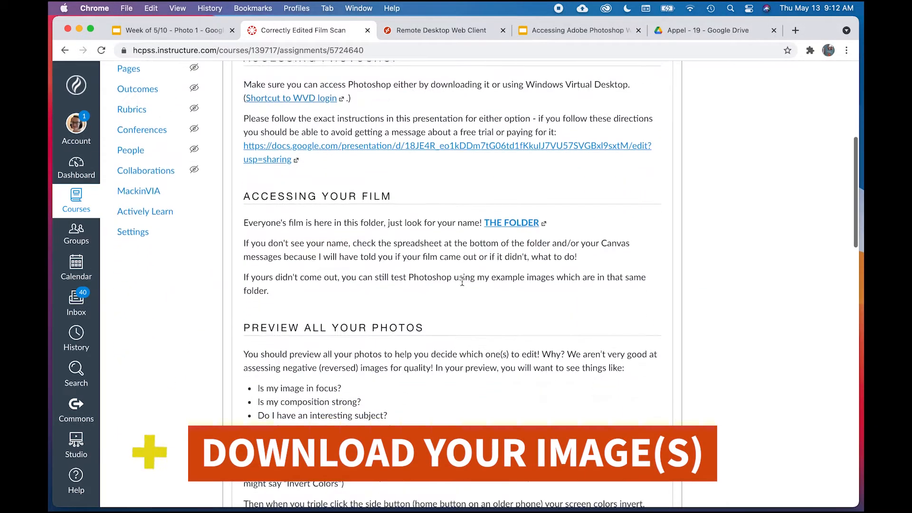
pyautogui.click(511, 223)
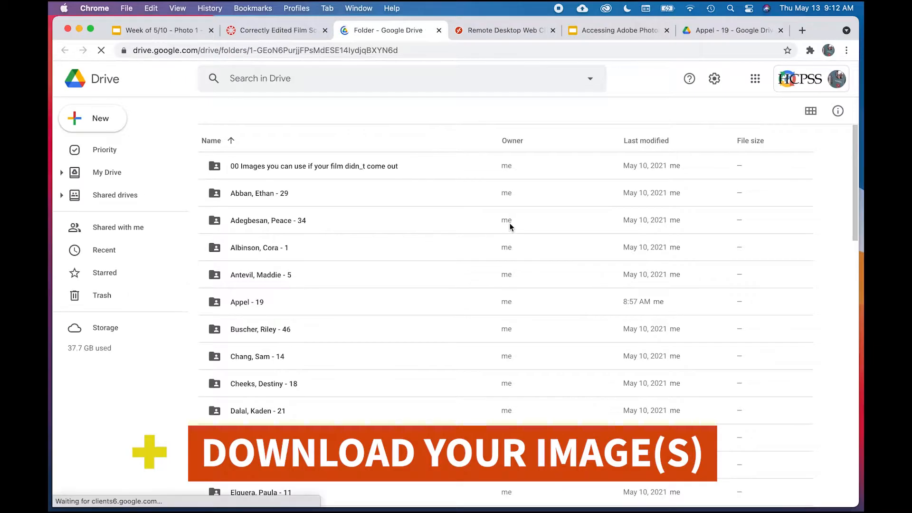
pyautogui.click(247, 304)
pyautogui.doubleClick(247, 305)
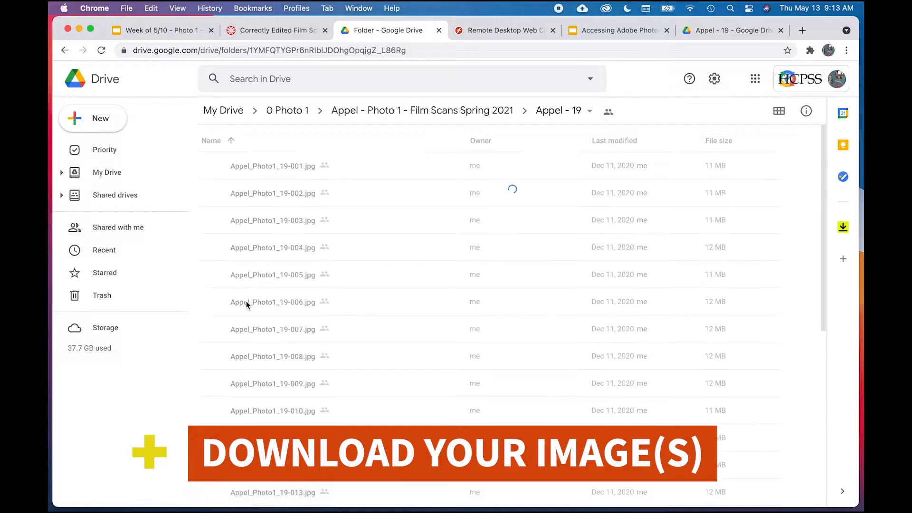
# Step: Preview the negative scans in the folder one by one, from image 020 back to image 013
pyautogui.scroll(-4, 321, 352)
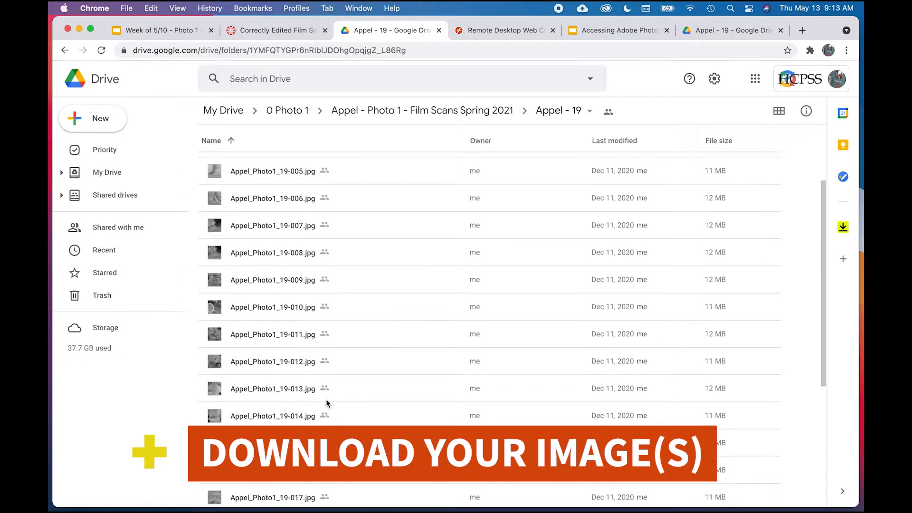
pyautogui.click(270, 390)
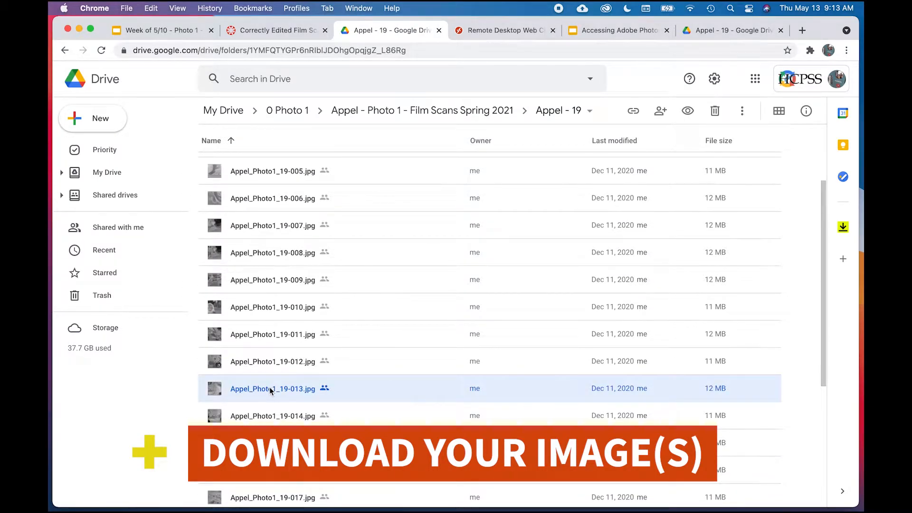
pyautogui.scroll(-5, 271, 387)
pyautogui.doubleClick(270, 357)
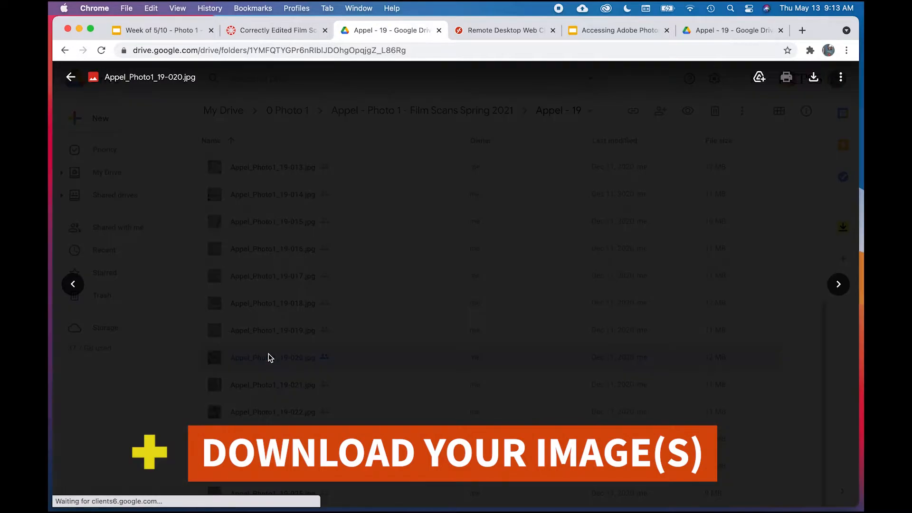
pyautogui.press('Left')
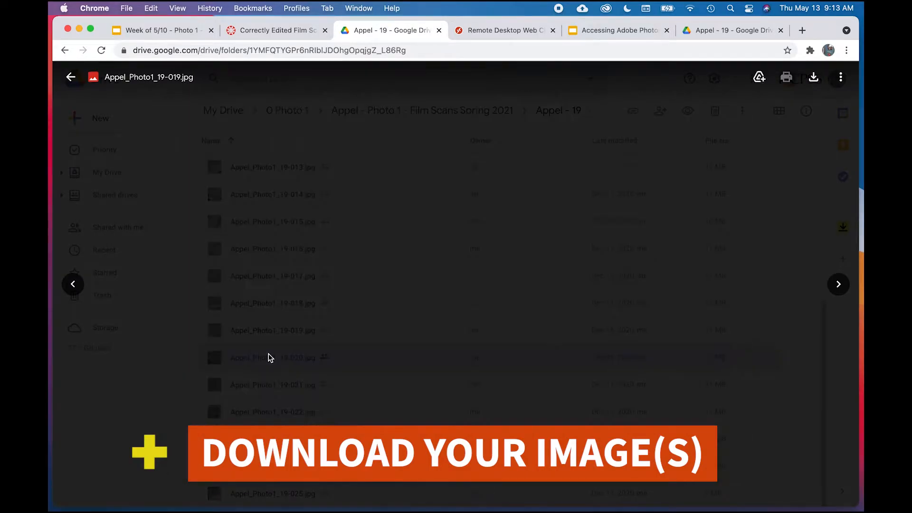
pyautogui.press('Left')
pyautogui.press('Left')
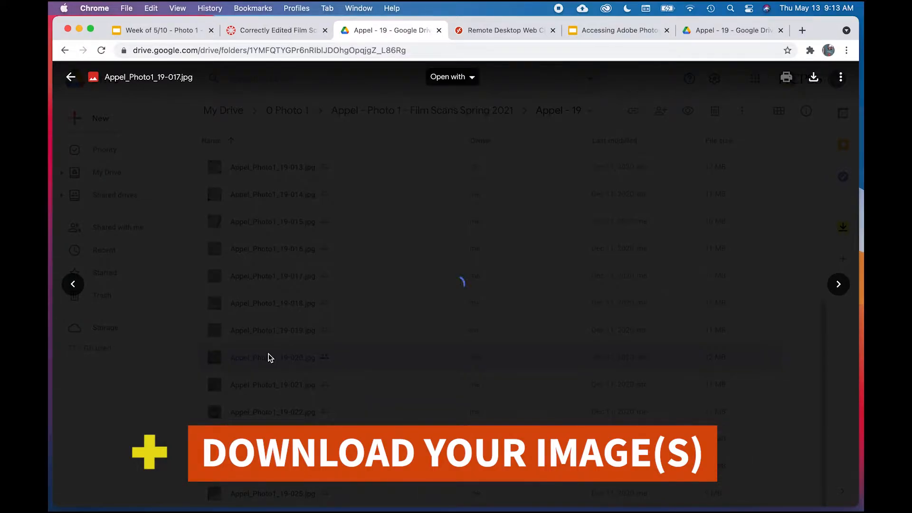
pyautogui.press('Left')
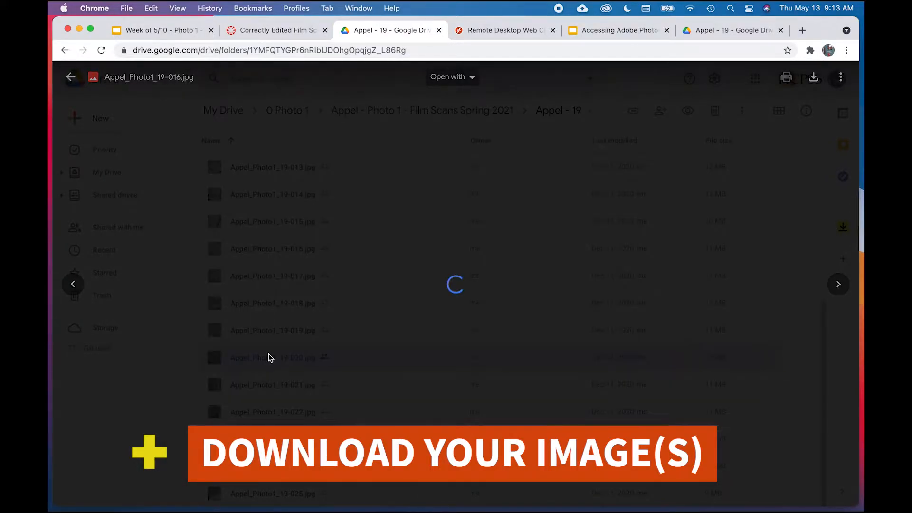
pyautogui.press('Escape')
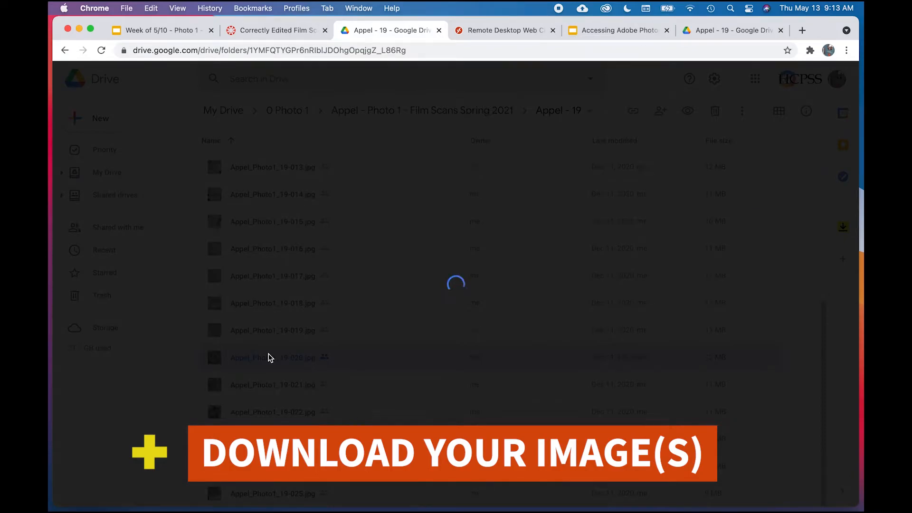
pyautogui.press('Left')
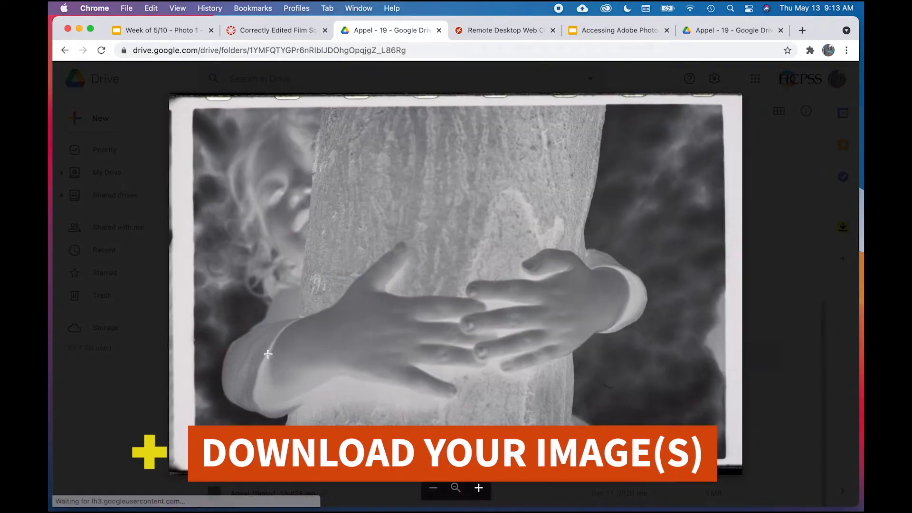
pyautogui.press('Escape')
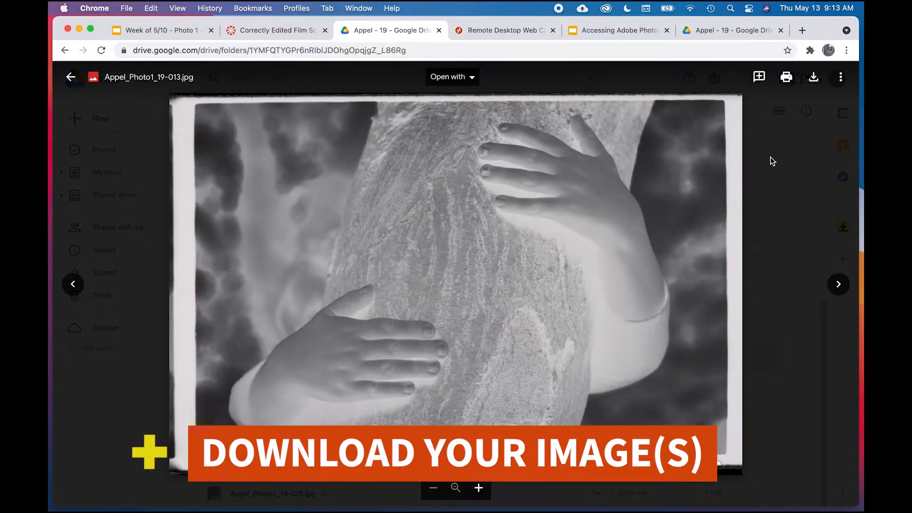
# Step: Download the previewed film scan 19-013 as a JPG
pyautogui.click(840, 78)
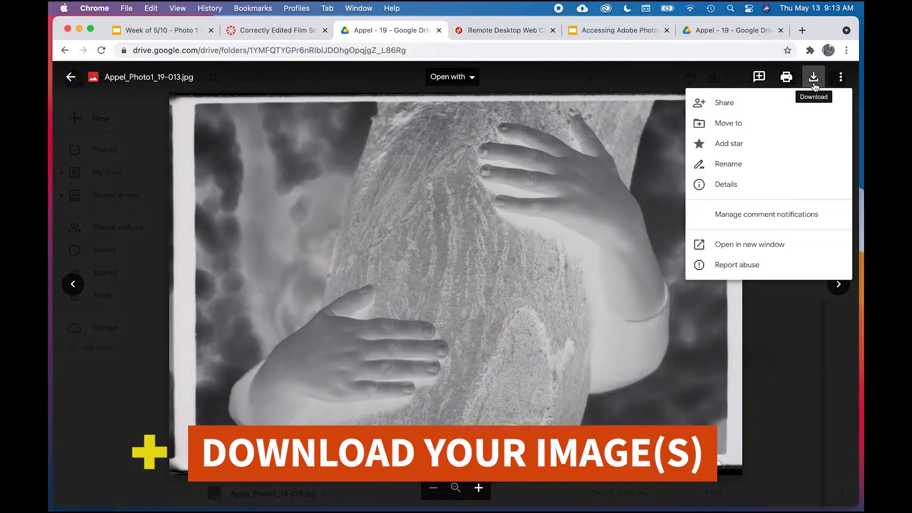
pyautogui.click(746, 401)
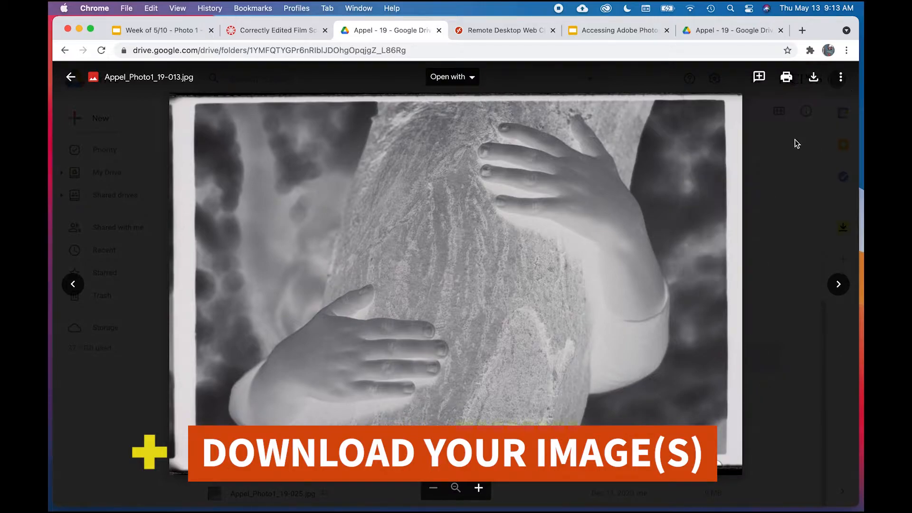
pyautogui.click(814, 78)
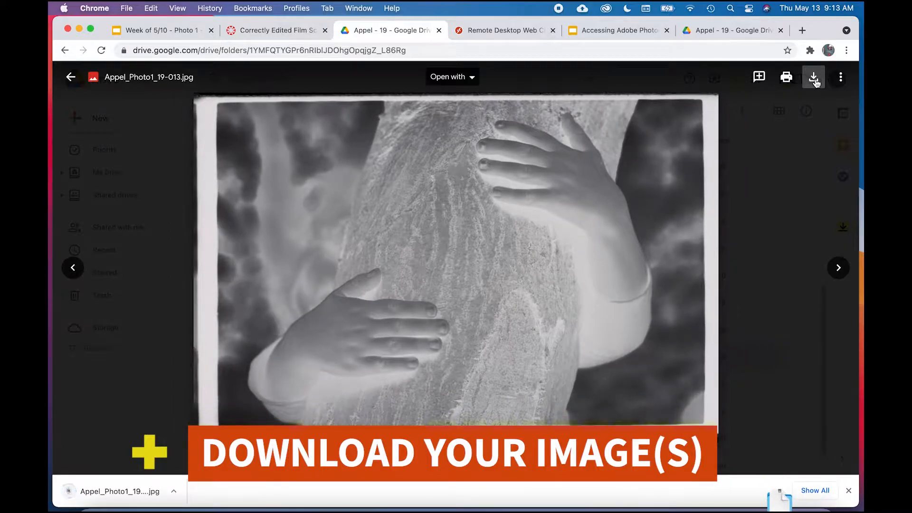
# Step: Launch Adobe Photoshop 2021 from the Applications folder
pyautogui.moveTo(781, 495)
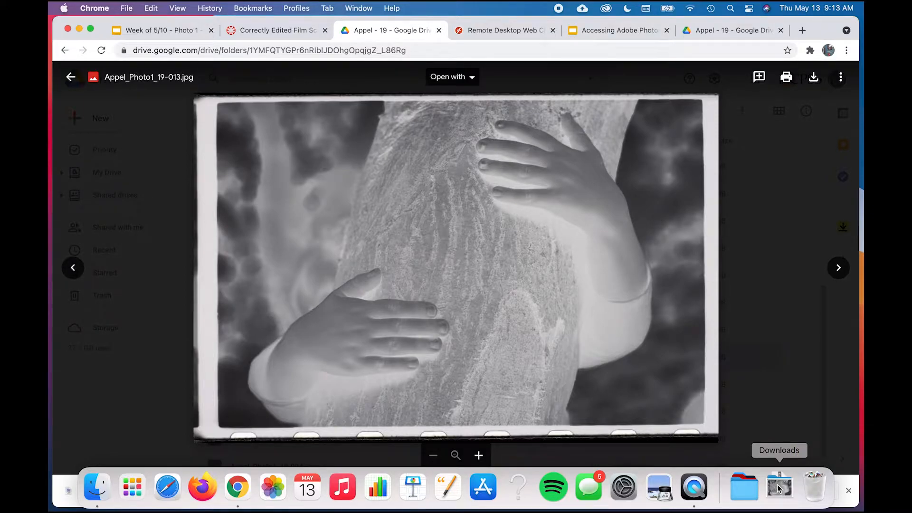
pyautogui.click(744, 490)
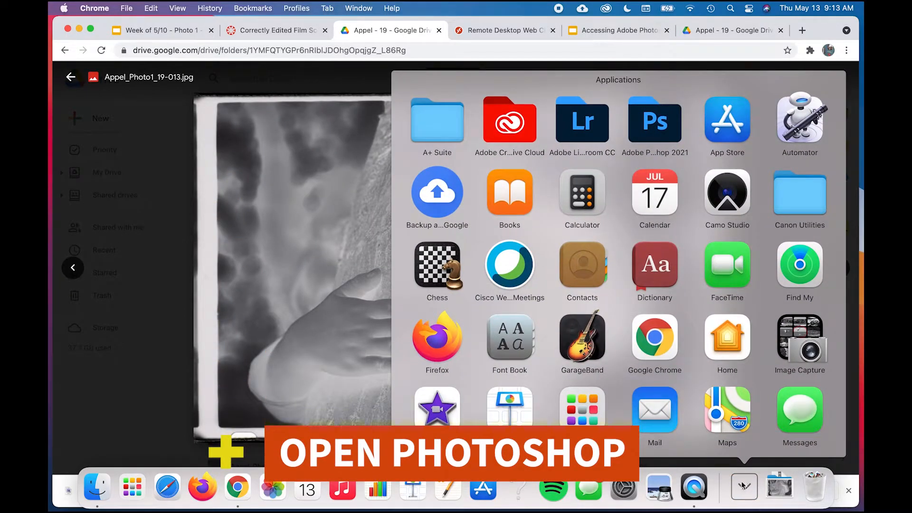
pyautogui.click(655, 125)
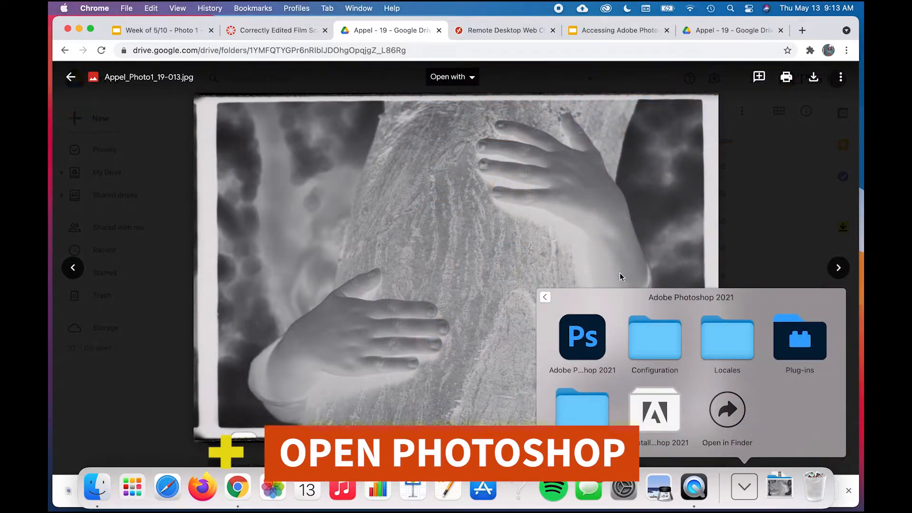
pyautogui.click(584, 350)
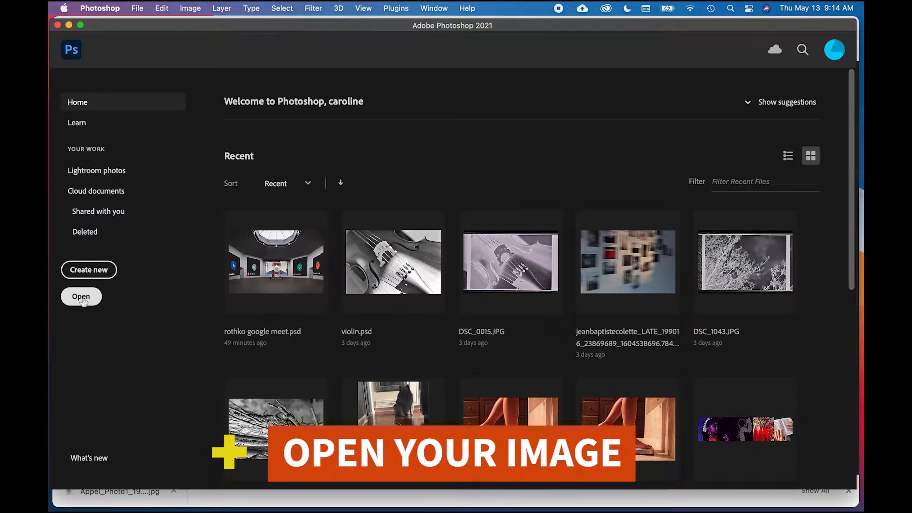
# Step: Open the downloaded film scan 19-013 in Photoshop straight from the Downloads folder
pyautogui.click(136, 7)
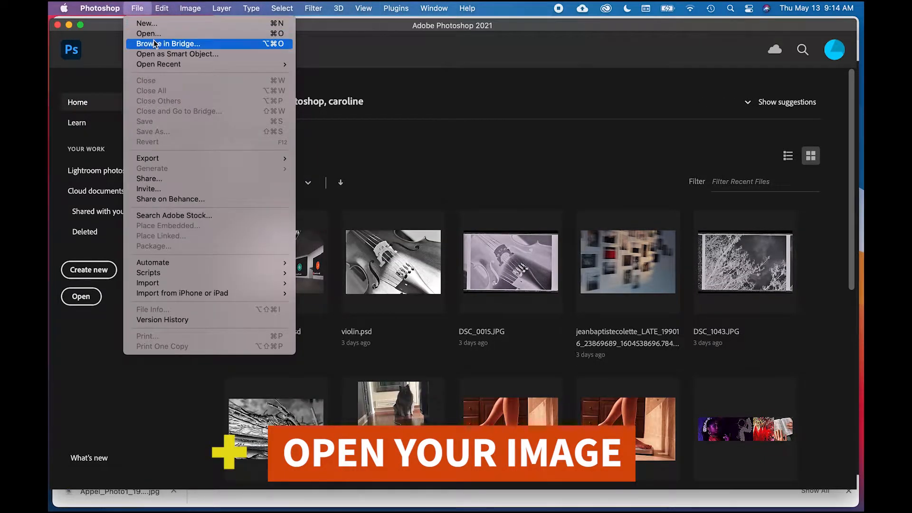
pyautogui.click(140, 4)
pyautogui.moveTo(779, 511)
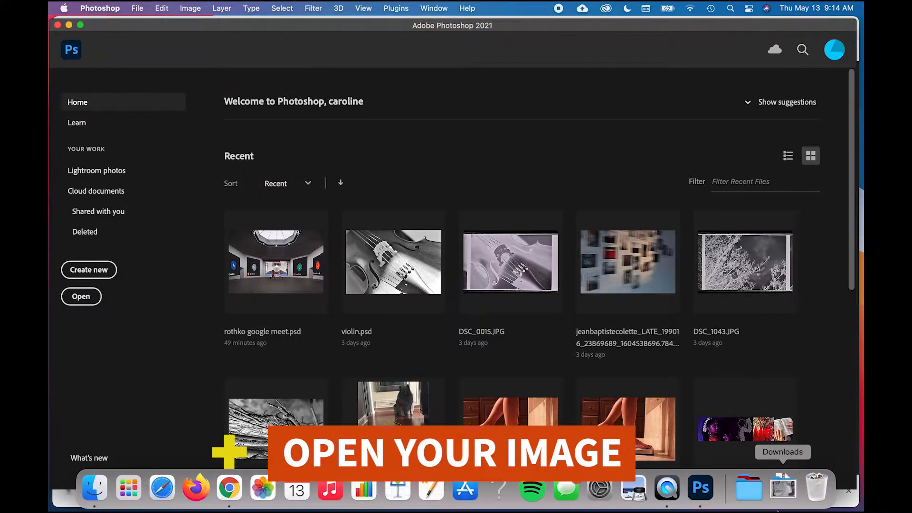
pyautogui.click(783, 490)
pyautogui.moveTo(788, 455); pyautogui.dragTo(204, 243)
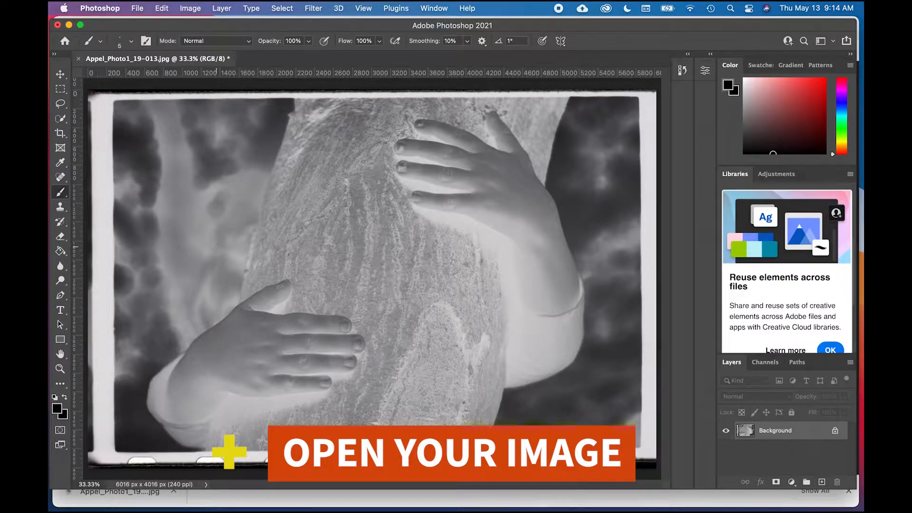
# Step: Return to the Photoshop Home screen and open the 19-013 JPG from Downloads through the file dialog
pyautogui.click(132, 6)
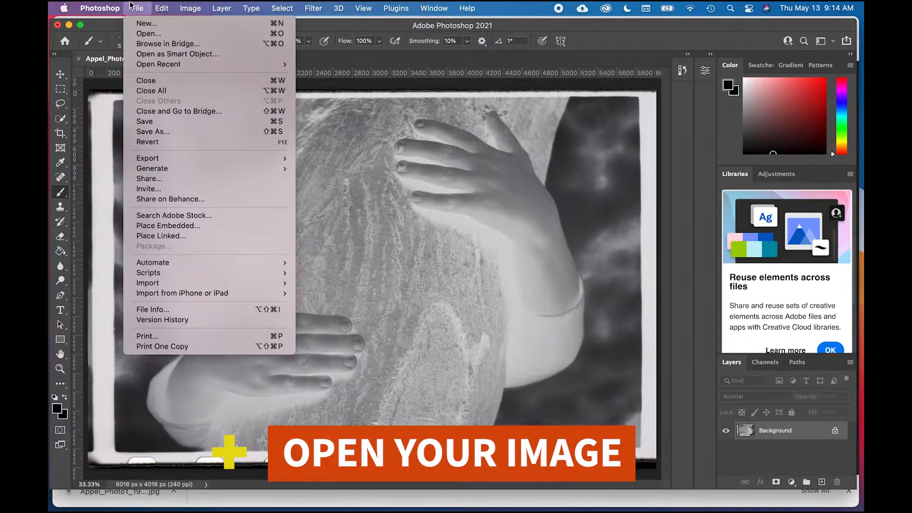
pyautogui.click(131, 4)
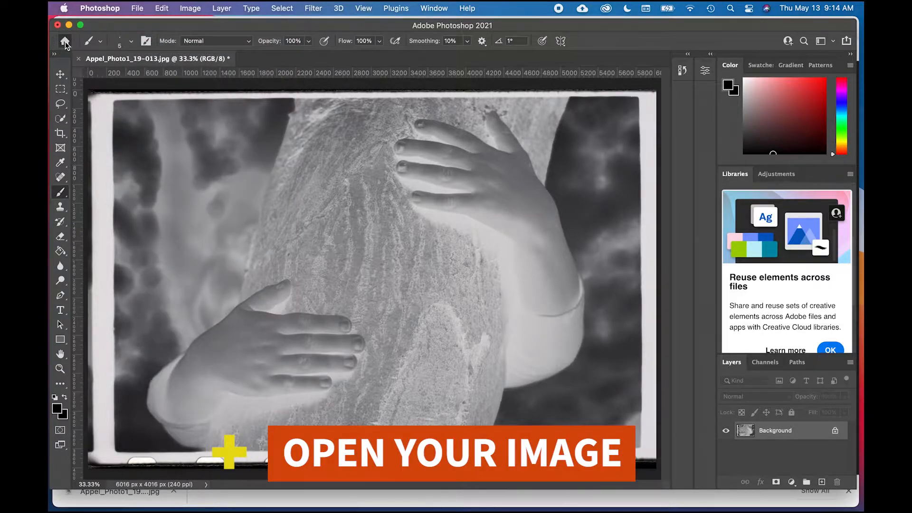
pyautogui.click(66, 43)
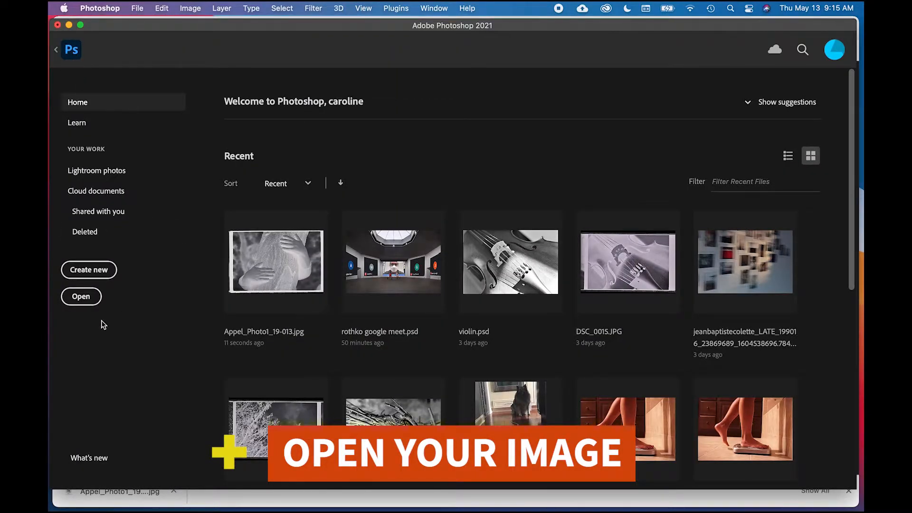
pyautogui.click(81, 296)
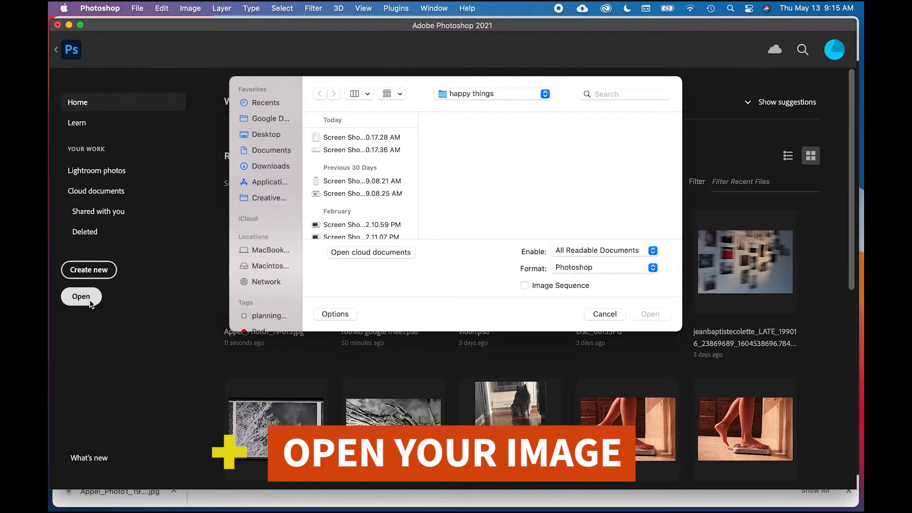
pyautogui.click(269, 167)
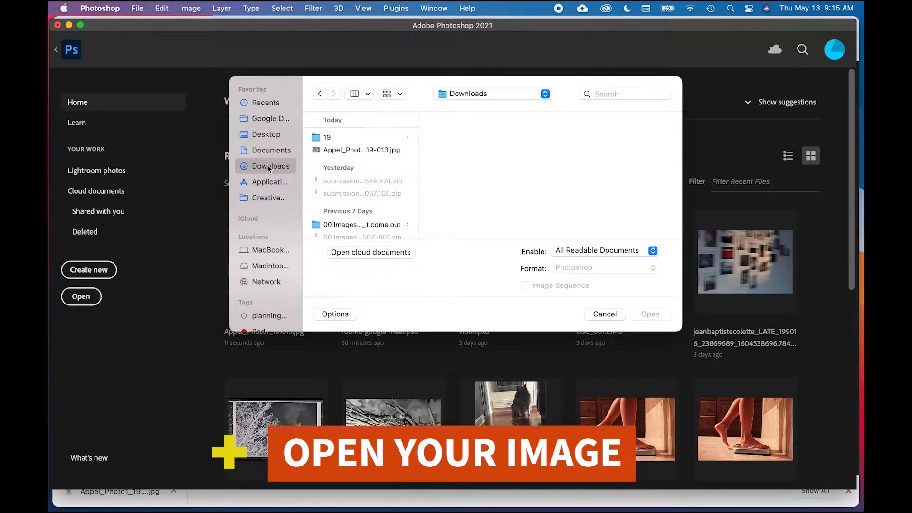
pyautogui.click(326, 151)
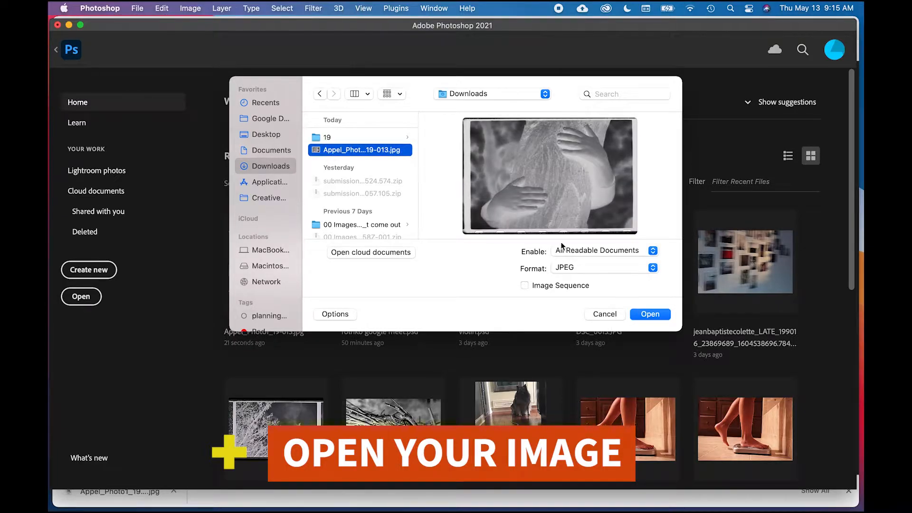
pyautogui.click(650, 314)
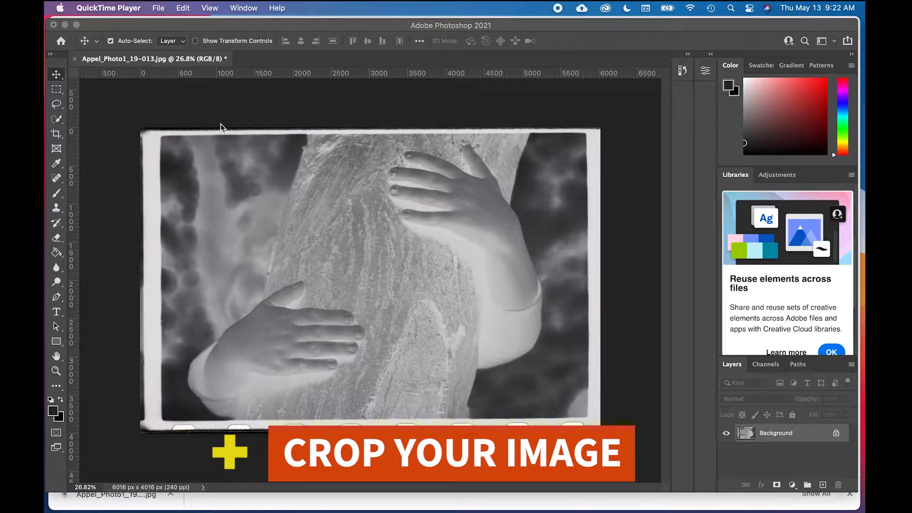
pyautogui.click(186, 111)
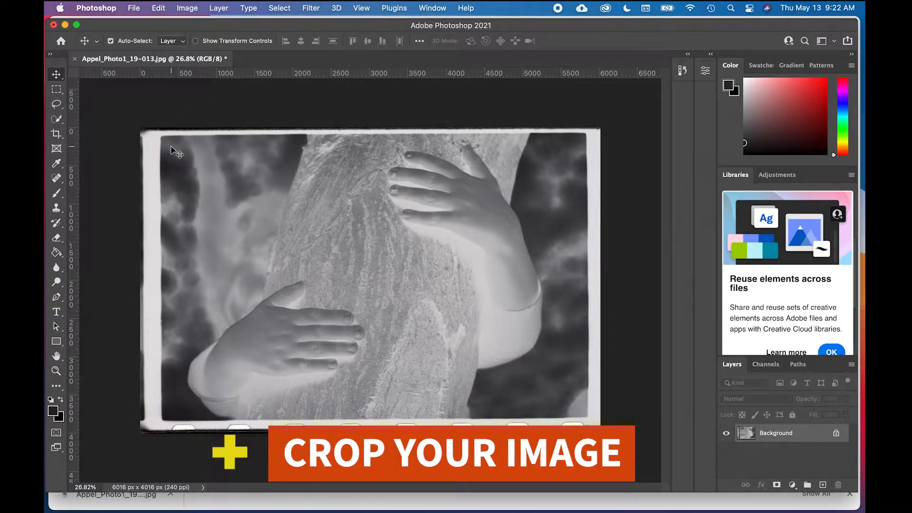
pyautogui.click(361, 7)
# Step: Start a crop of the film scan, pulling the frame in past the white left, top and right borders and straightening it slightly
pyautogui.click(55, 135)
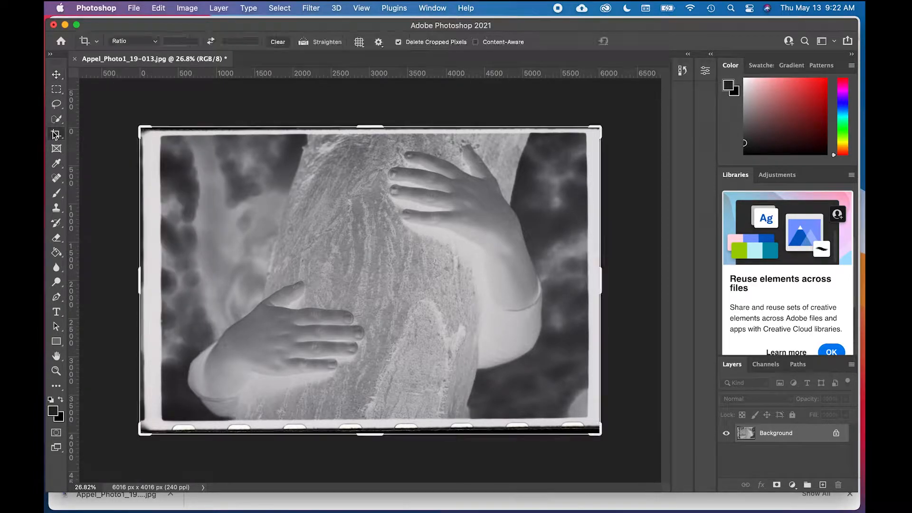
pyautogui.click(236, 109)
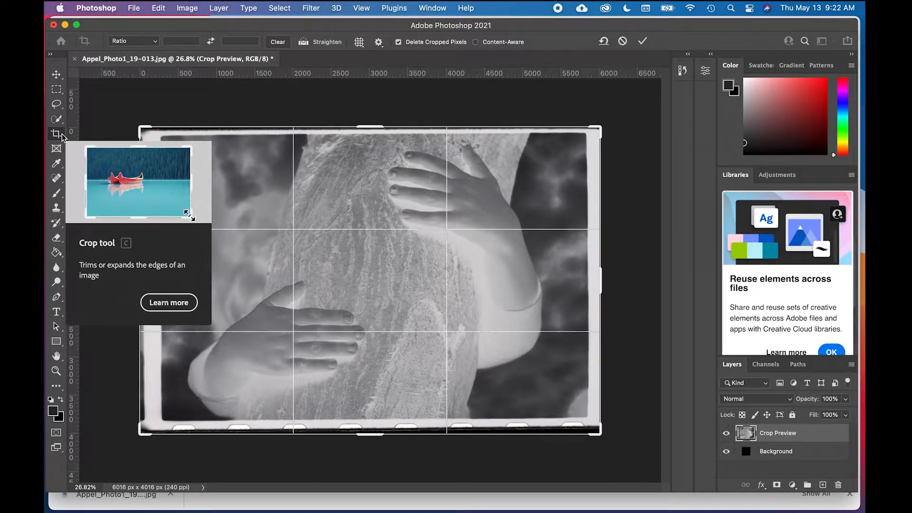
pyautogui.press('Return')
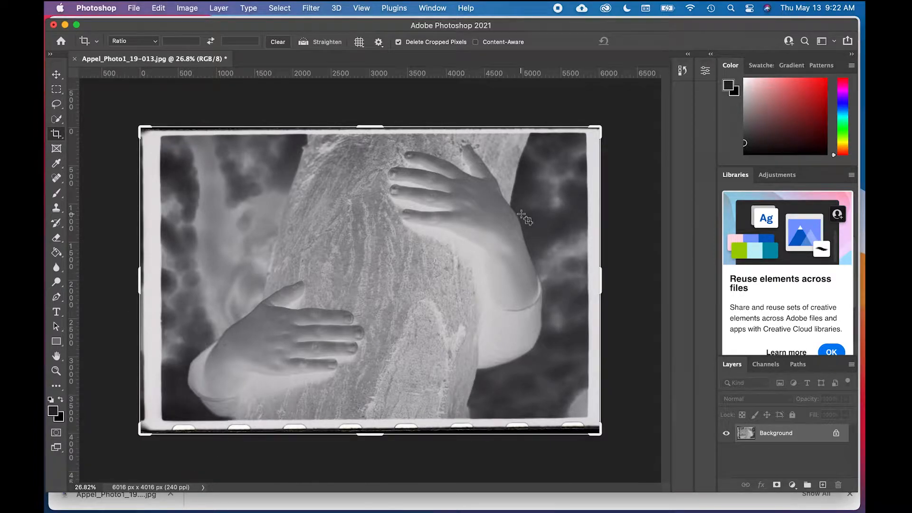
pyautogui.moveTo(142, 129); pyautogui.dragTo(153, 137)
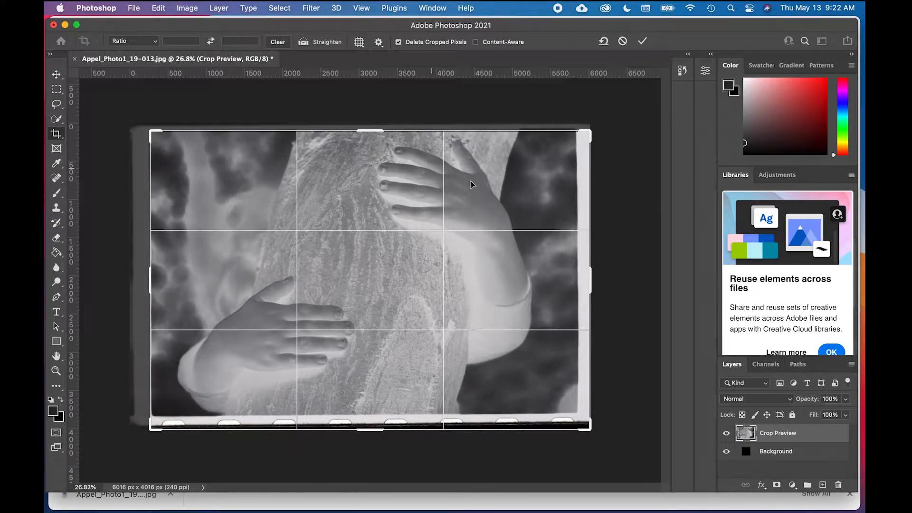
pyautogui.moveTo(592, 277); pyautogui.dragTo(586, 276)
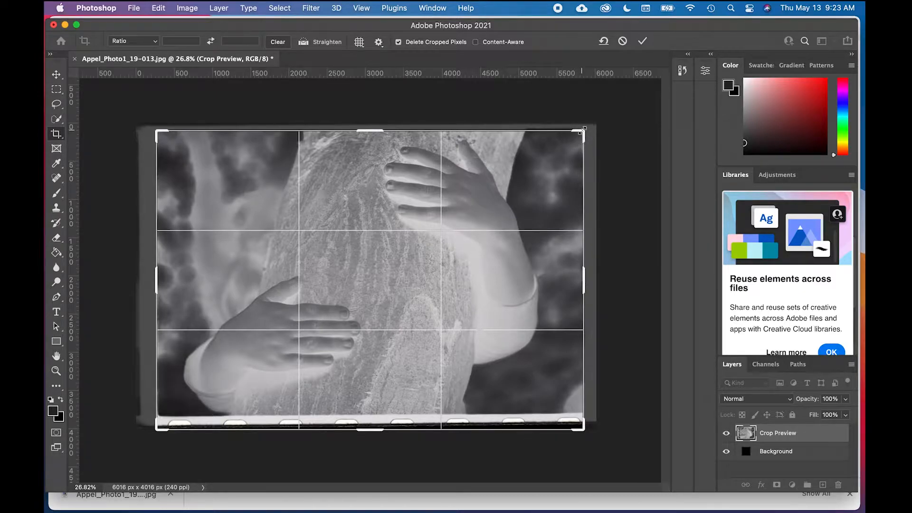
pyautogui.moveTo(604, 118); pyautogui.dragTo(602, 119)
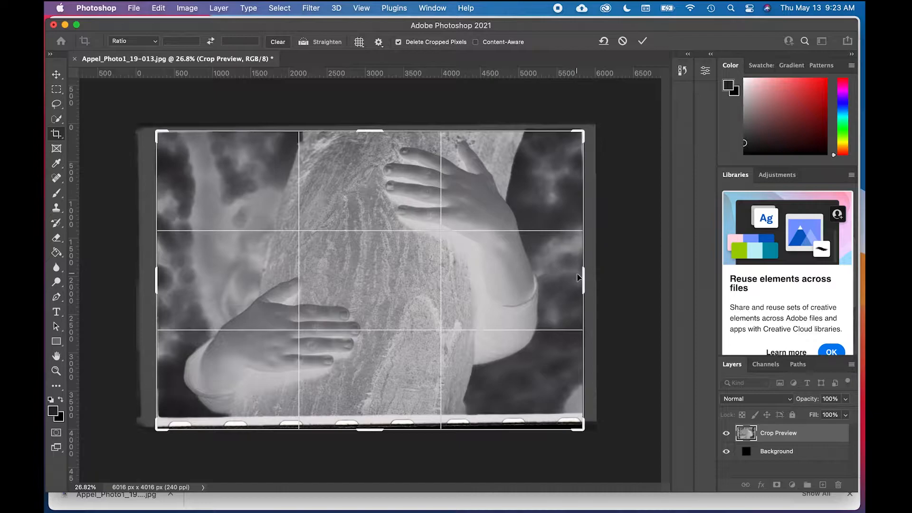
# Step: Pull the crop in past the bottom sprocket-hole edge, fine-tune its corners and rotation, and apply it
pyautogui.moveTo(586, 431); pyautogui.dragTo(582, 421)
pyautogui.moveTo(594, 126); pyautogui.dragTo(597, 126)
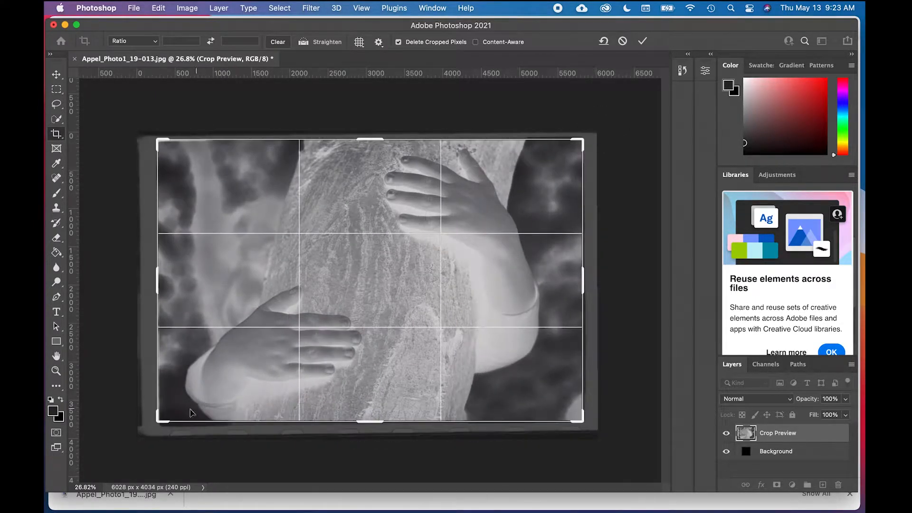
pyautogui.moveTo(163, 419); pyautogui.dragTo(165, 419)
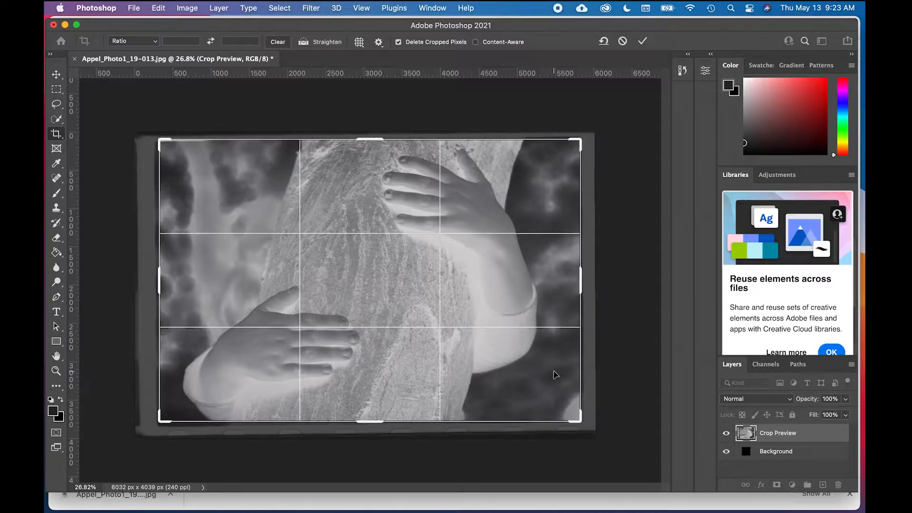
pyautogui.moveTo(612, 130); pyautogui.dragTo(611, 132)
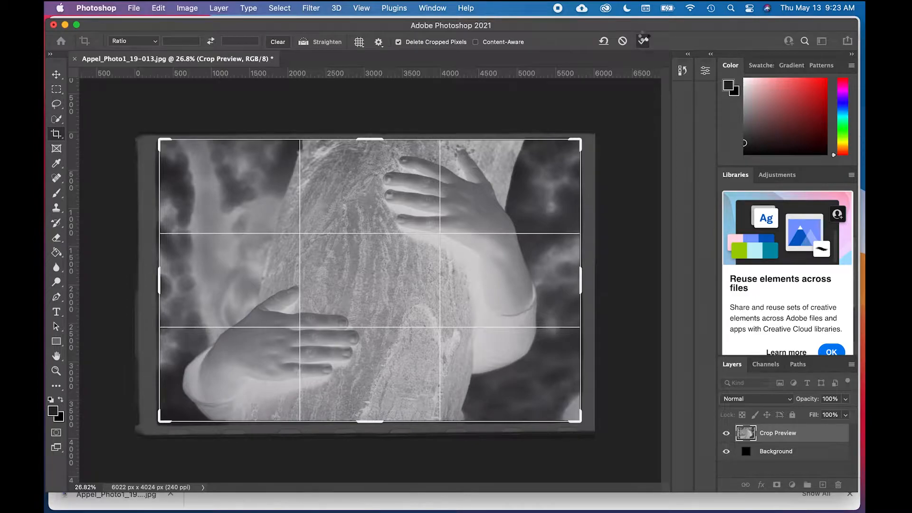
pyautogui.click(644, 41)
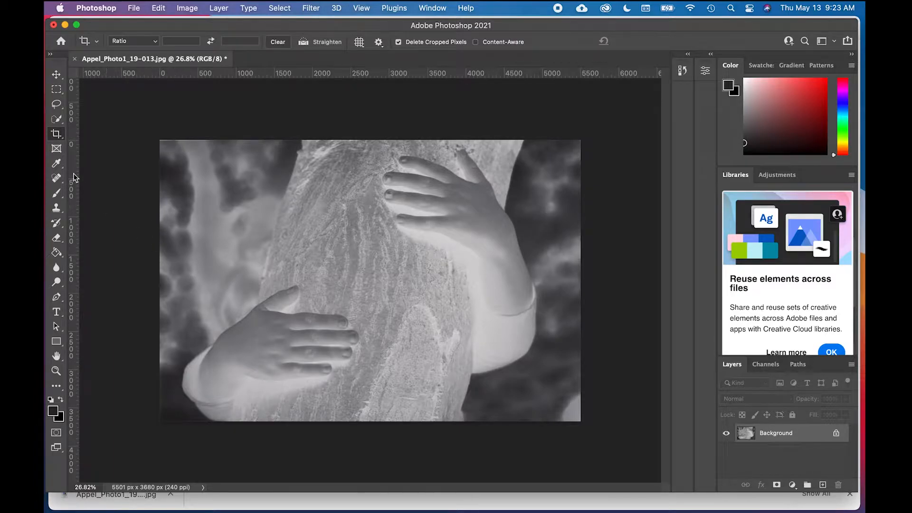
# Step: Crop the image again, trimming a thin strip off its top edge
pyautogui.click(56, 135)
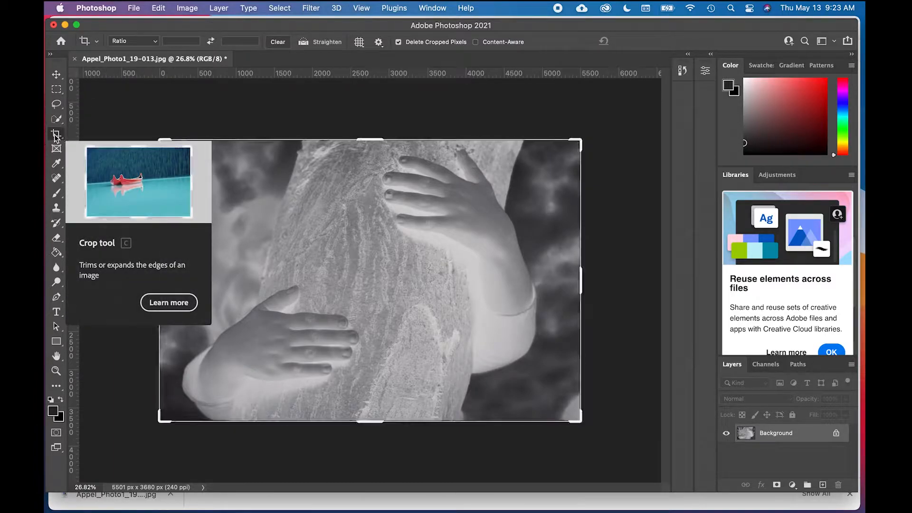
pyautogui.click(149, 99)
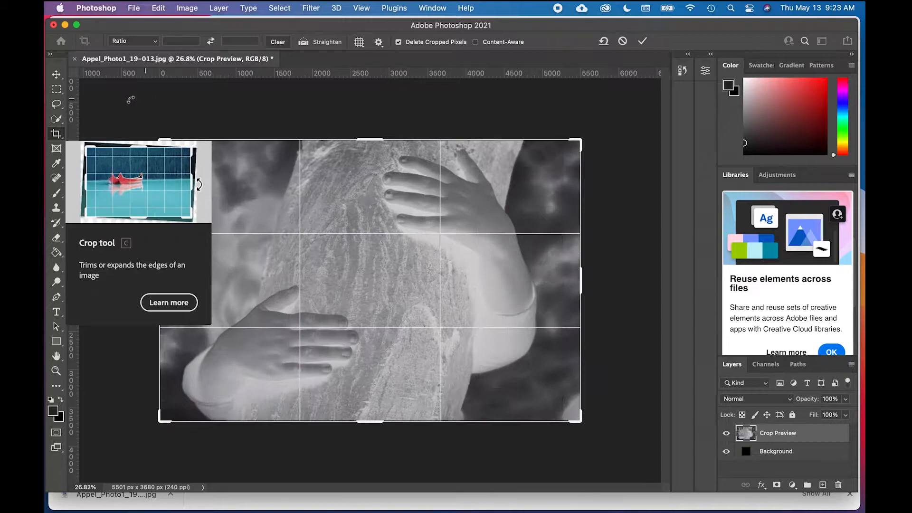
pyautogui.click(59, 134)
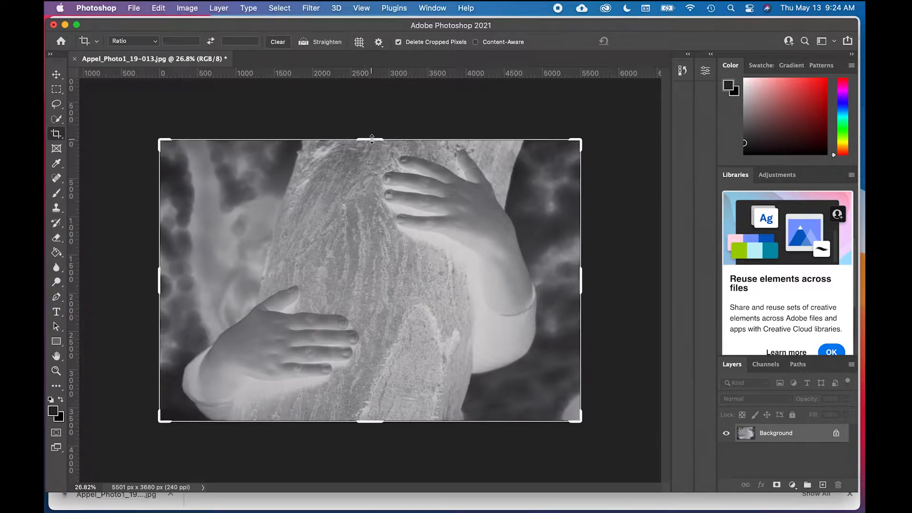
pyautogui.moveTo(372, 138); pyautogui.dragTo(372, 143)
pyautogui.click(647, 41)
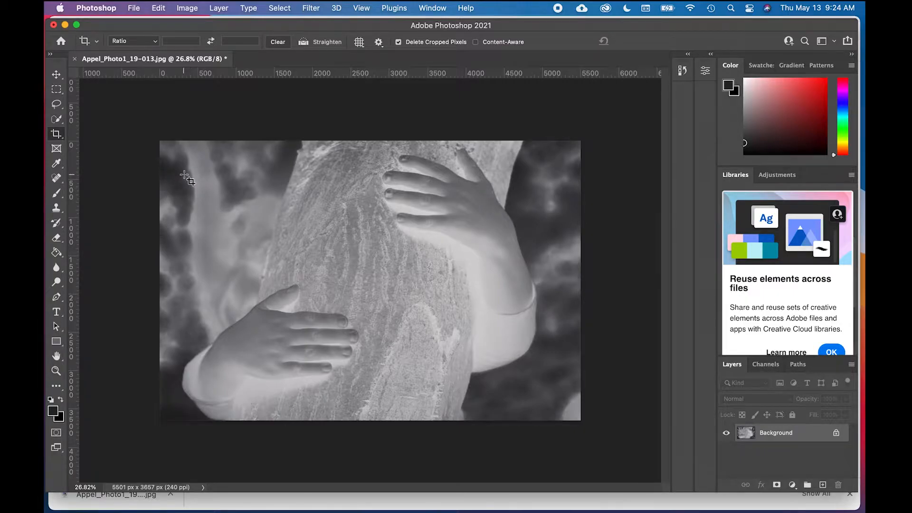
# Step: Rotate the whole image 90° clockwise and undo the rotation
pyautogui.click(195, 6)
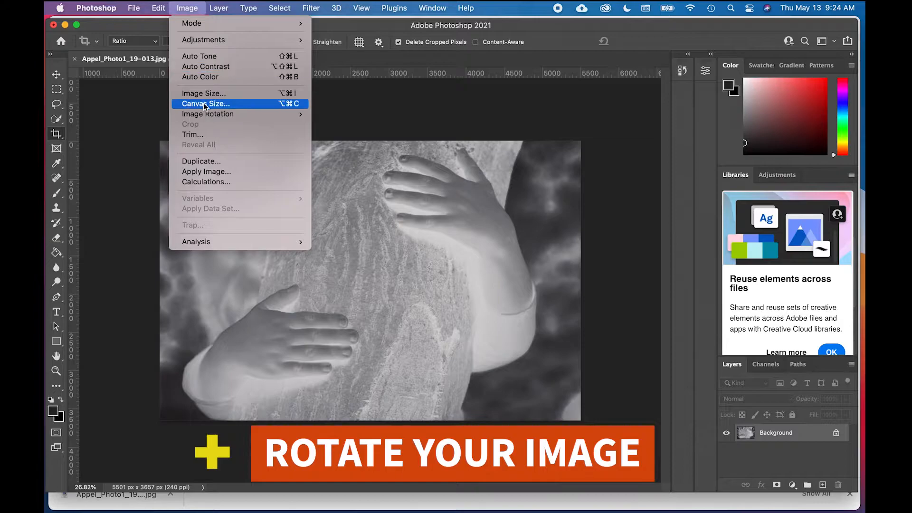
pyautogui.moveTo(207, 116)
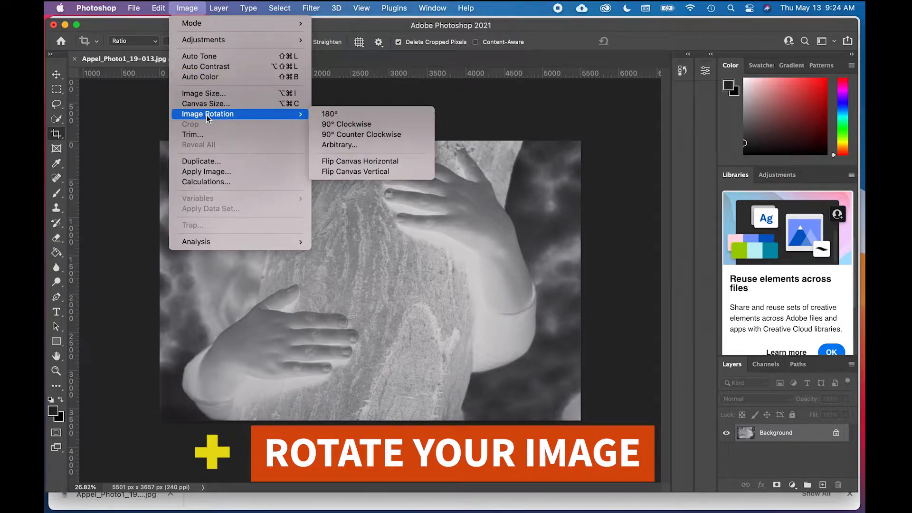
pyautogui.click(342, 121)
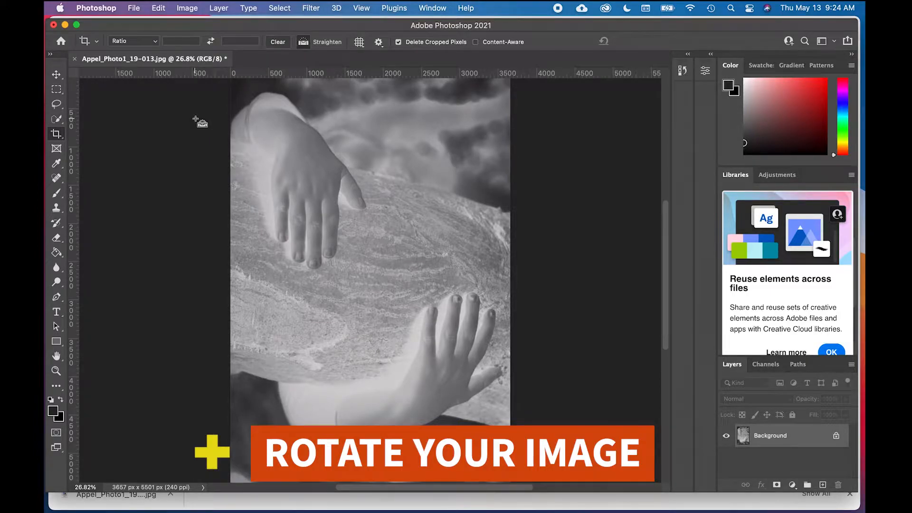
pyautogui.press('super+z')
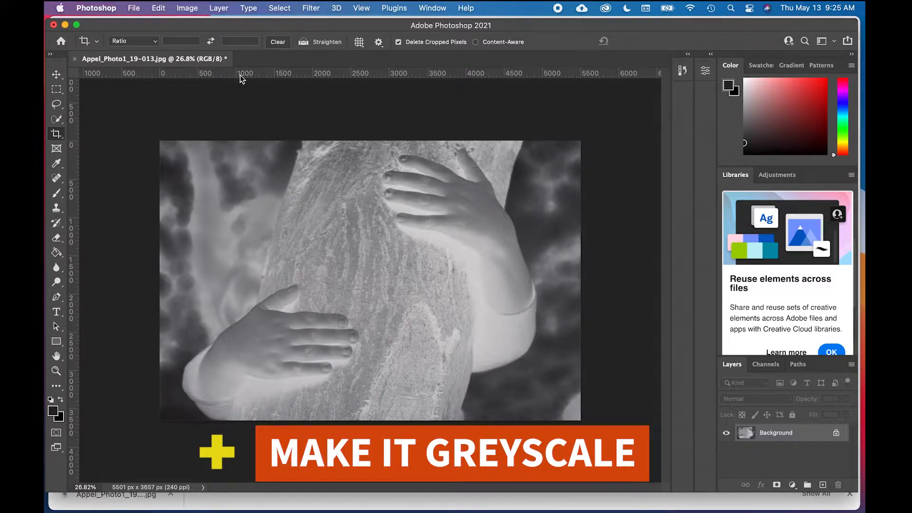
# Step: Convert the image to Grayscale mode, discarding its color information
pyautogui.click(195, 7)
pyautogui.moveTo(203, 27)
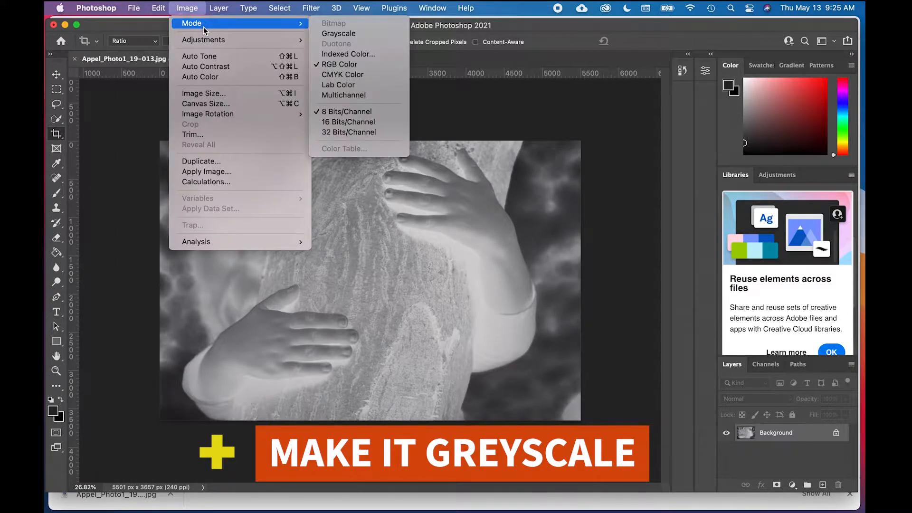
pyautogui.click(342, 33)
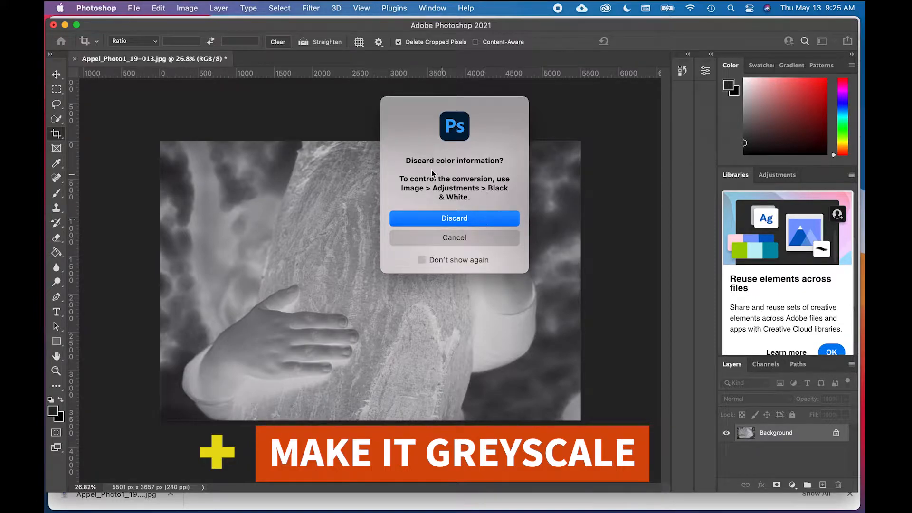
pyautogui.click(472, 222)
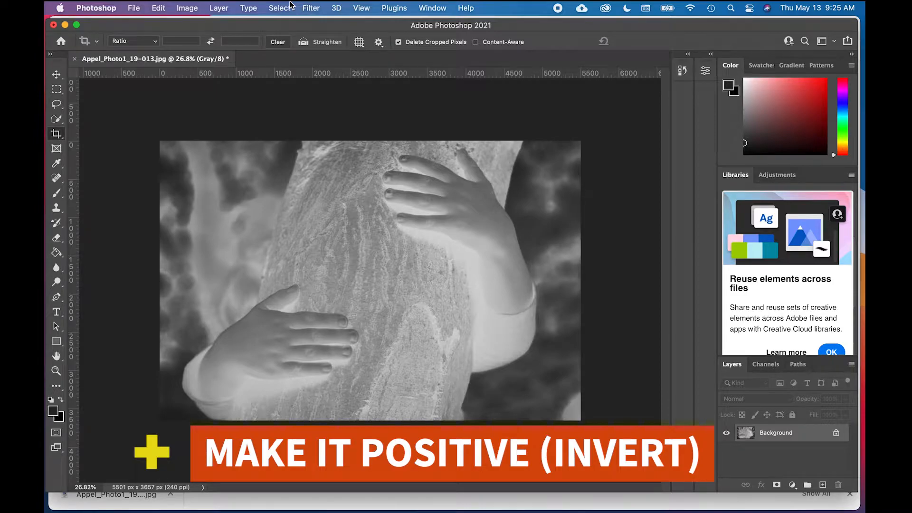
# Step: Invert the tones of the image to turn the negative into a positive
pyautogui.click(185, 7)
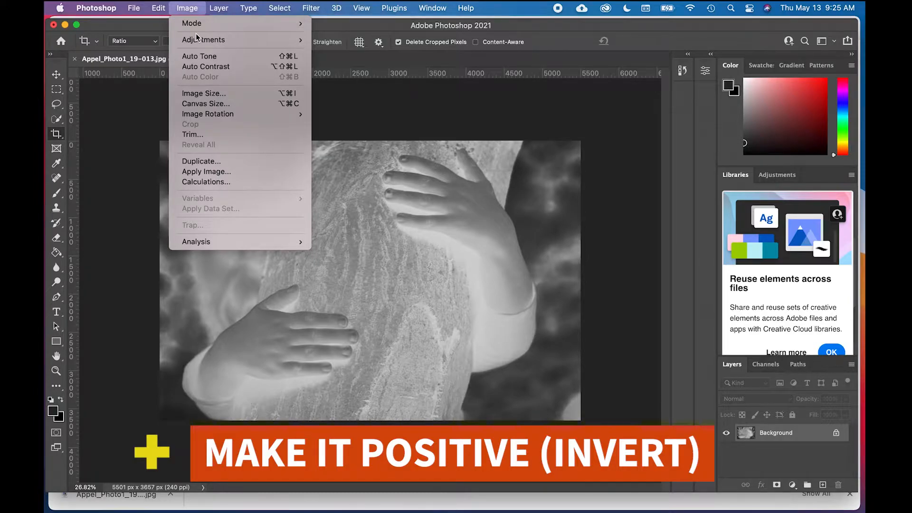
pyautogui.moveTo(198, 38)
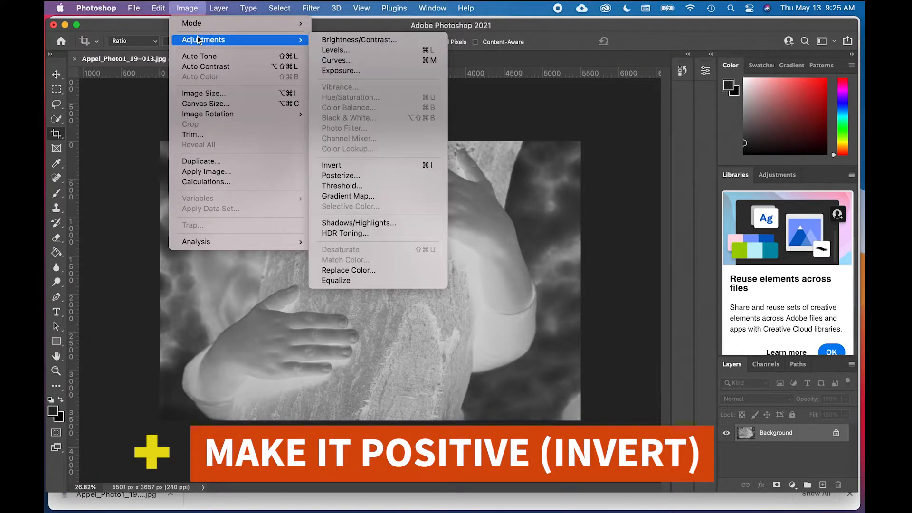
pyautogui.click(359, 166)
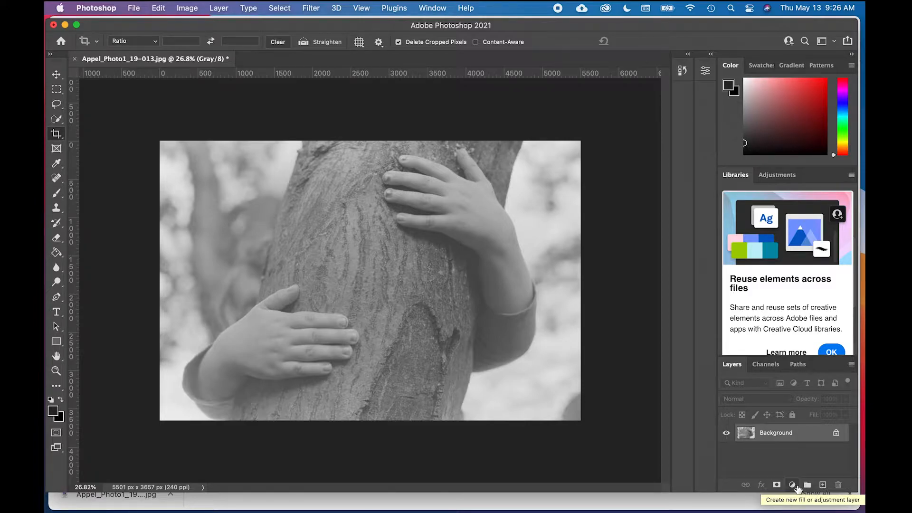
# Step: Add a Levels adjustment layer above the Background and set its input black point to 46 and white point to 235
pyautogui.click(797, 488)
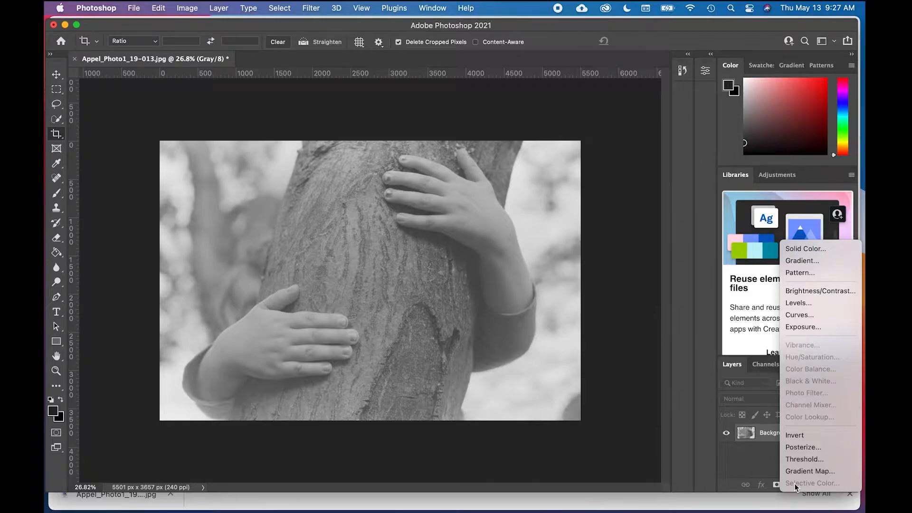
pyautogui.click(804, 307)
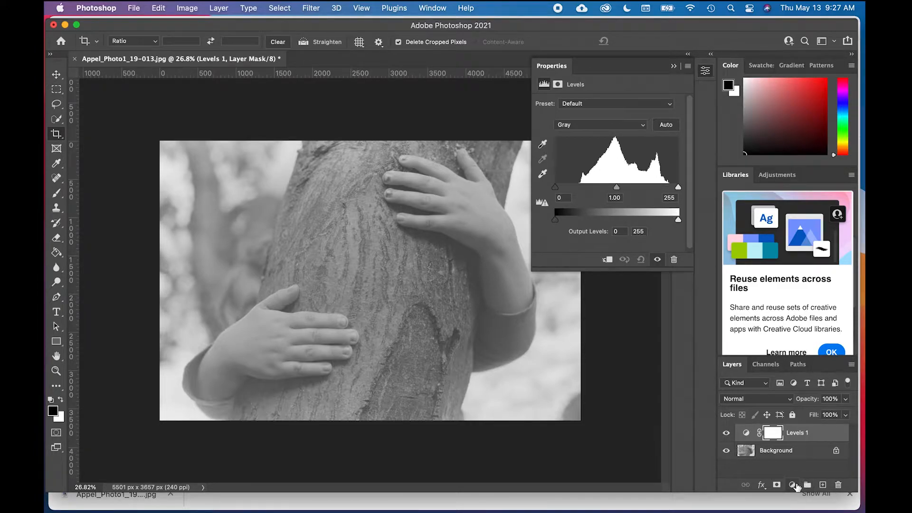
pyautogui.click(793, 484)
pyautogui.moveTo(555, 190); pyautogui.dragTo(582, 192)
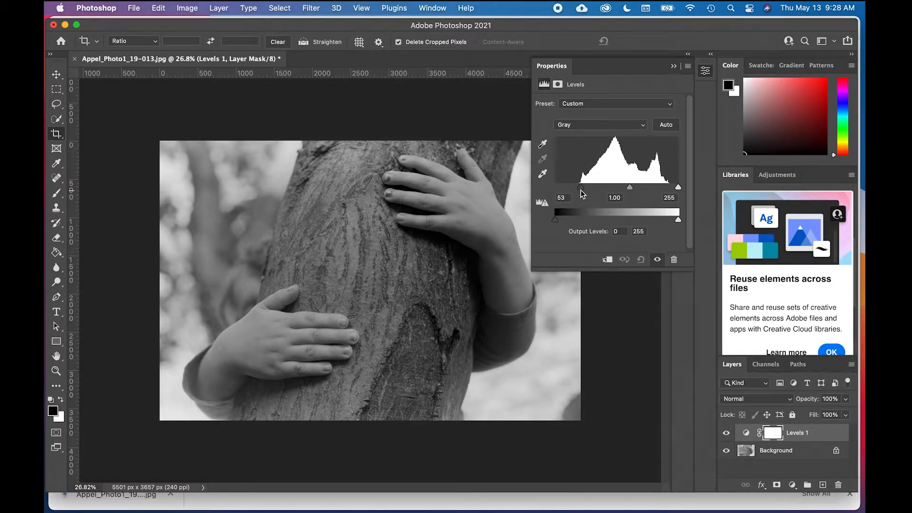
pyautogui.moveTo(580, 187)
pyautogui.mouseDown()
pyautogui.moveTo(535, 189)
pyautogui.moveTo(579, 191)
pyautogui.mouseUp()
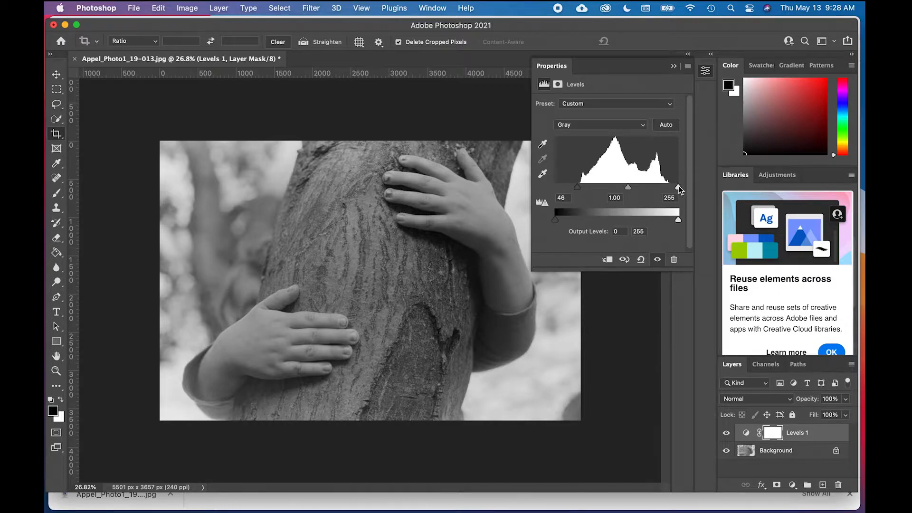
pyautogui.moveTo(679, 189); pyautogui.dragTo(670, 188)
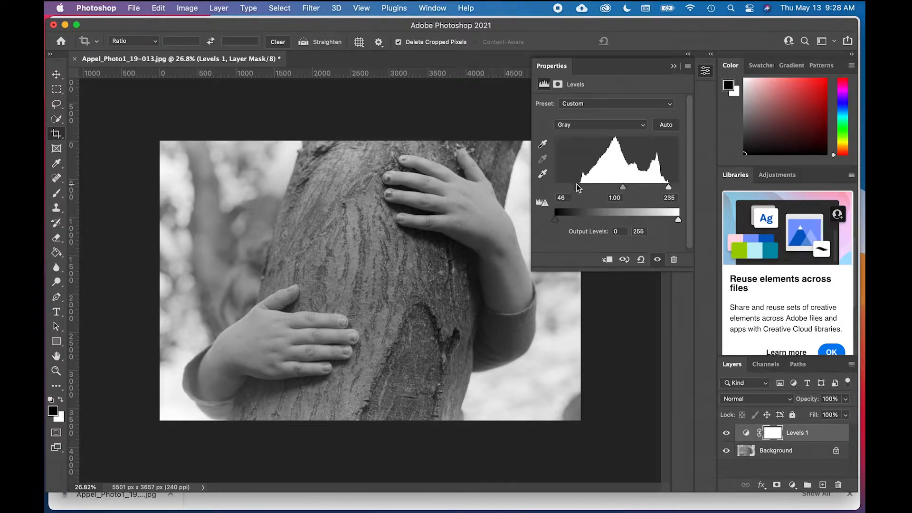
# Step: Refine the Levels inputs to black point 58, midtone 1.07 and white point 234, and collapse the Levels properties
pyautogui.moveTo(577, 186); pyautogui.dragTo(583, 190)
pyautogui.moveTo(670, 187); pyautogui.dragTo(624, 187)
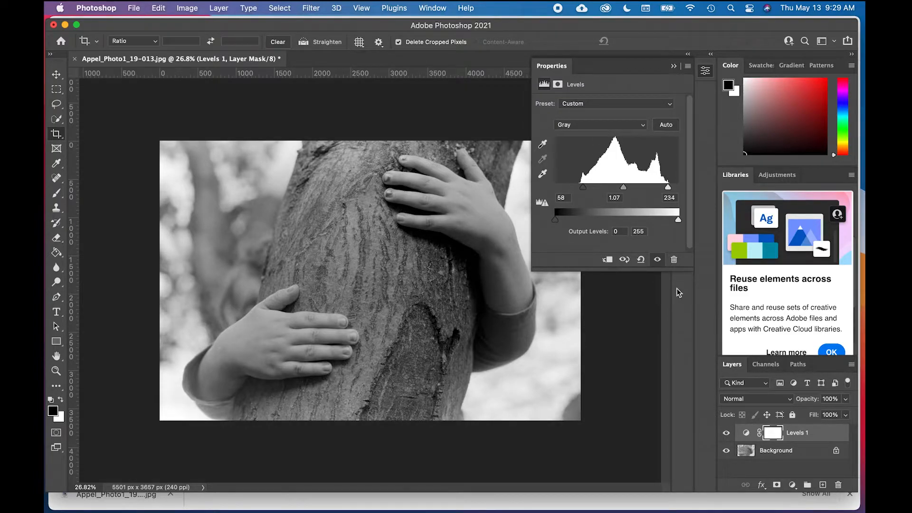
pyautogui.click(674, 66)
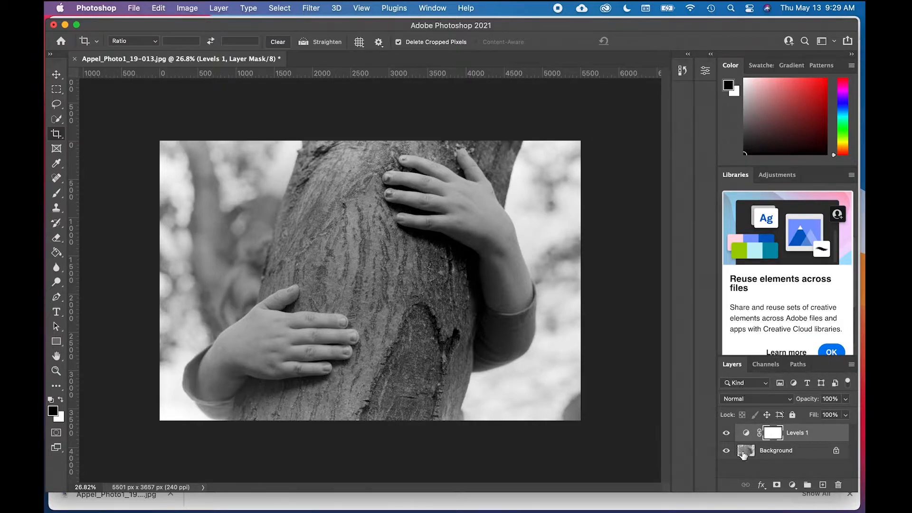
# Step: Select the Background layer and switch back to the Levels 1 adjustment layer
pyautogui.click(795, 454)
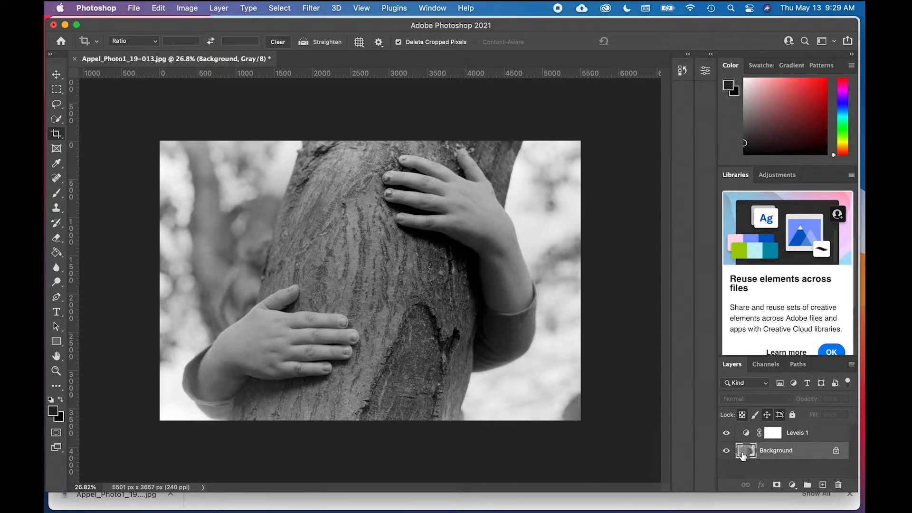
pyautogui.click(804, 437)
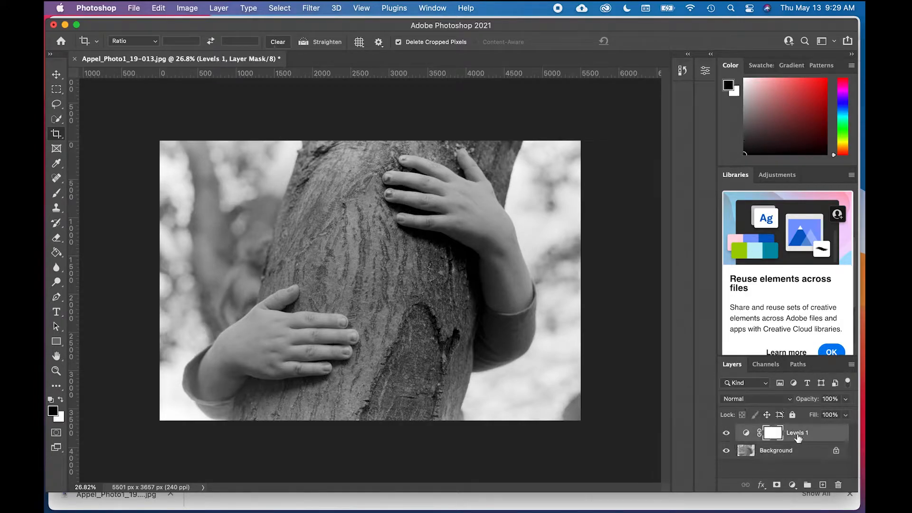
# Step: Compare the image with and without the Levels 1 adjustment, leaving the layer visible
pyautogui.click(727, 433)
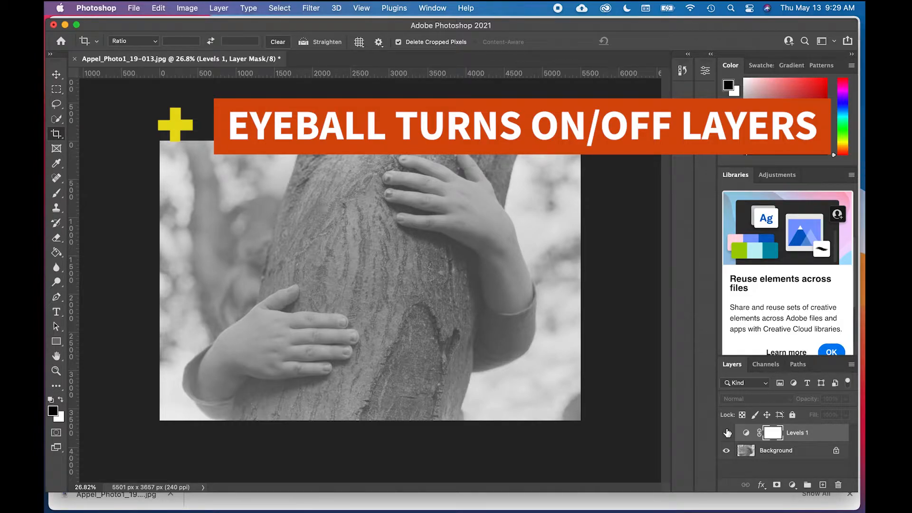
pyautogui.click(727, 433)
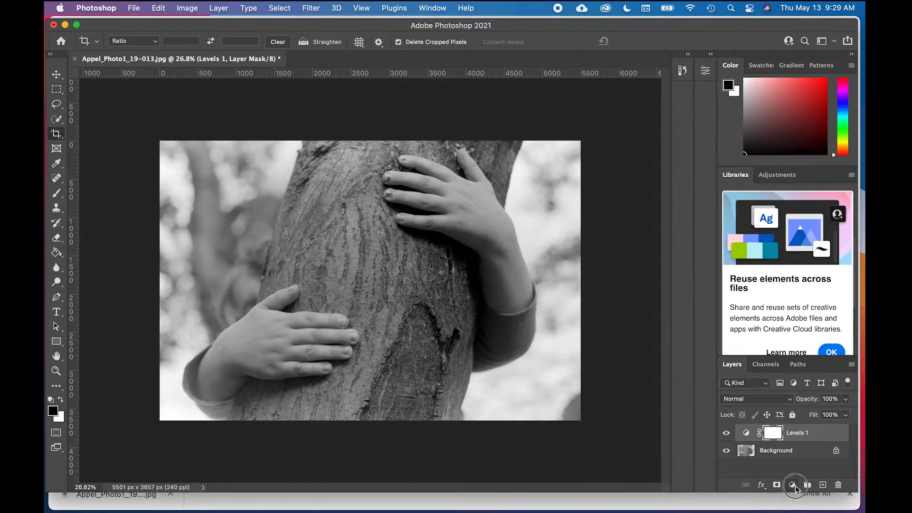
# Step: Add a Brightness/Contrast adjustment layer above Levels 1 with brightness 19 and contrast 17
pyautogui.click(793, 485)
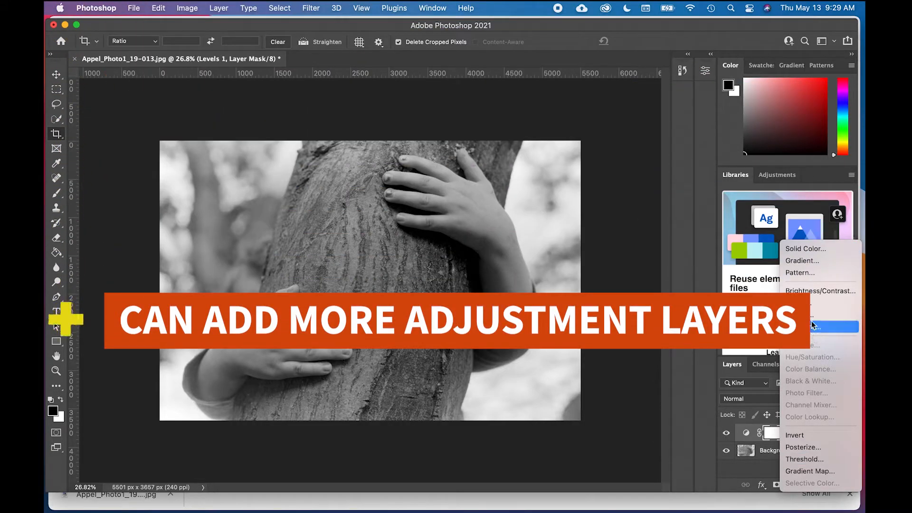
pyautogui.click(811, 290)
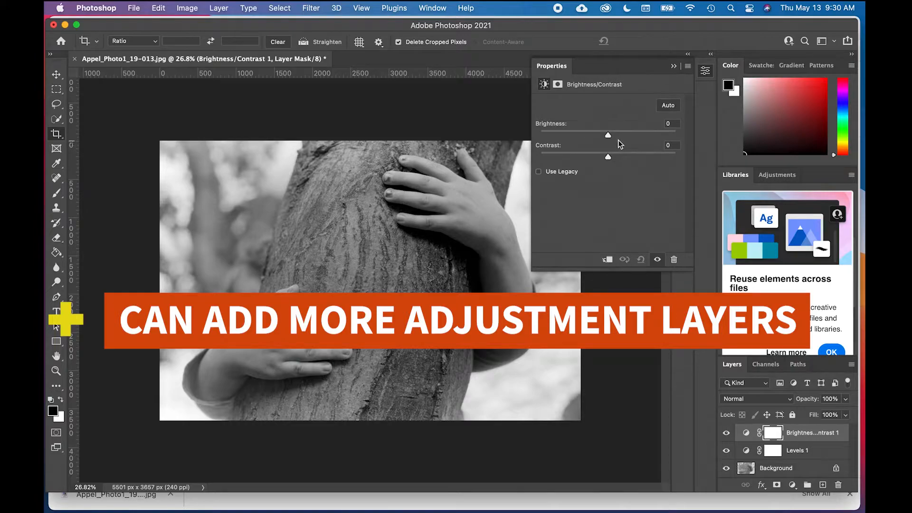
pyautogui.moveTo(608, 136); pyautogui.dragTo(621, 163)
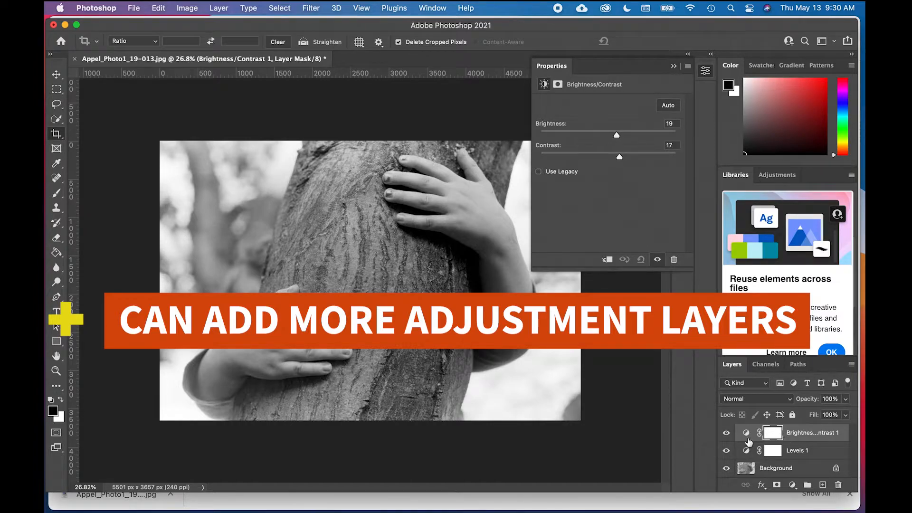
# Step: Compare the image with and without the Brightness/Contrast adjustment, leave the layer visible and collapse its properties
pyautogui.click(727, 434)
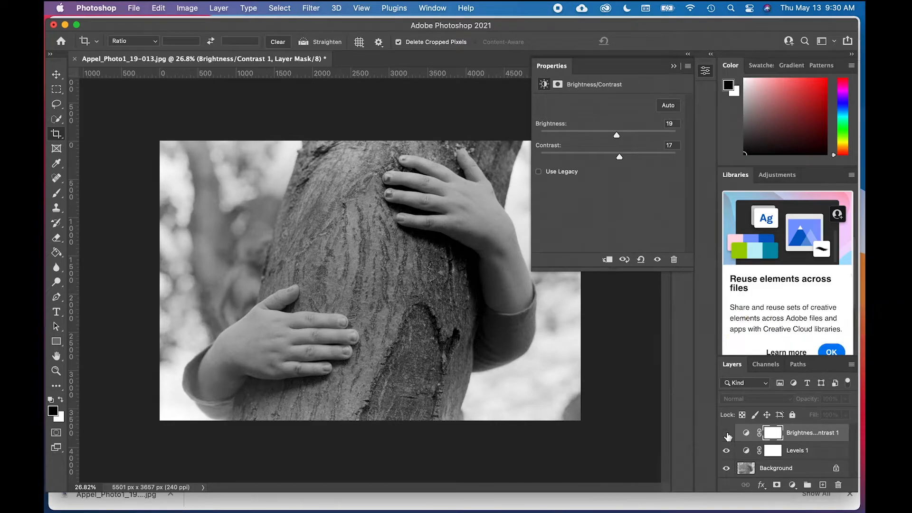
pyautogui.click(727, 434)
pyautogui.click(727, 434)
pyautogui.click(728, 435)
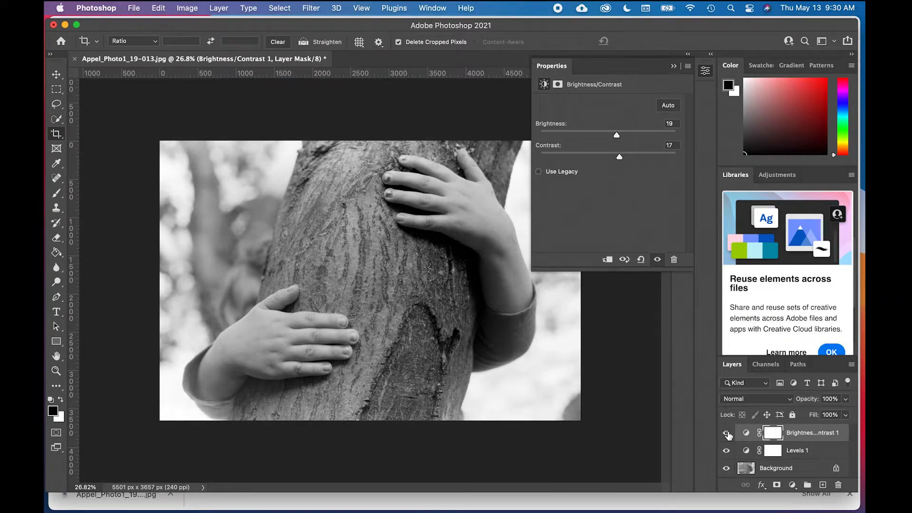
pyautogui.click(727, 434)
pyautogui.click(727, 434)
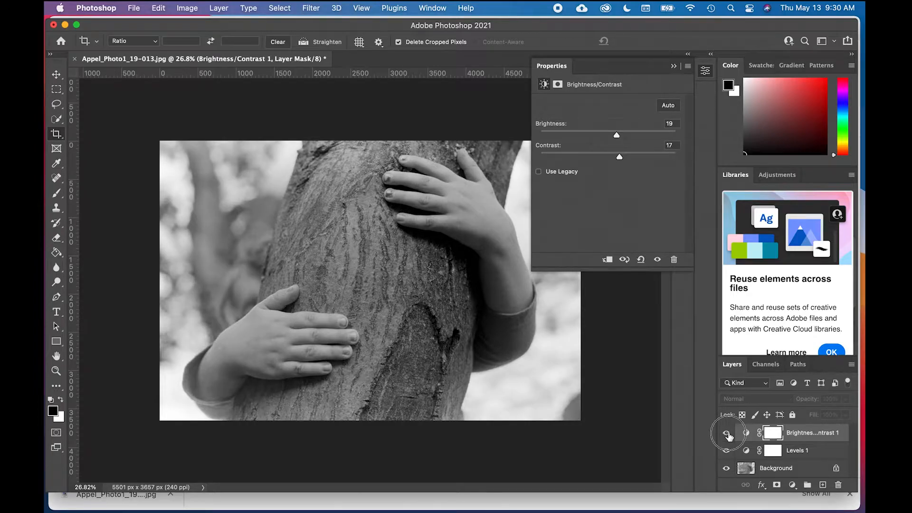
pyautogui.click(673, 66)
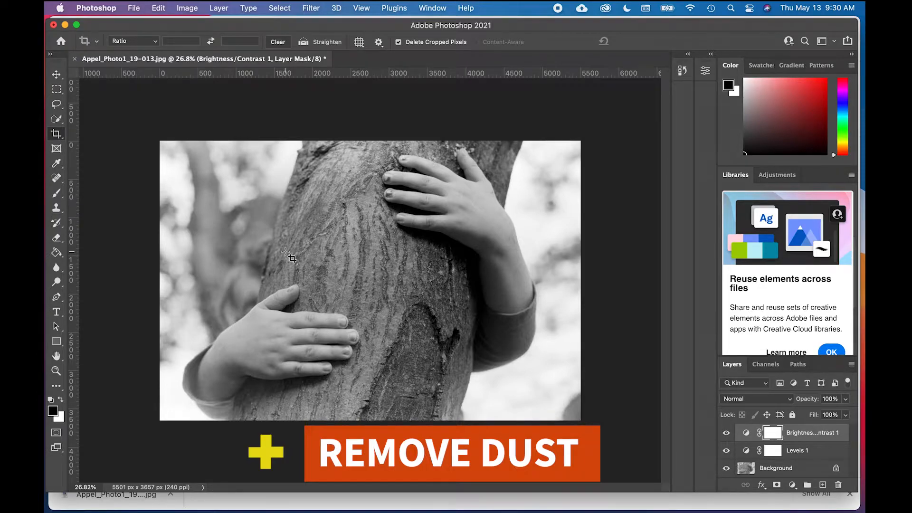
# Step: Examine the lower hand, its wrist and the photo's left edge up close for dust specks
pyautogui.scroll(4, 285, 252)
pyautogui.scroll(4, 285, 252)
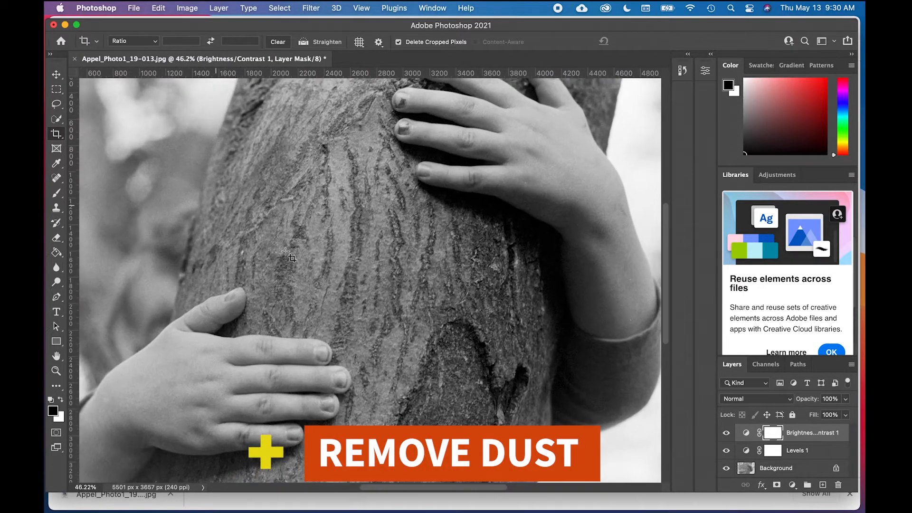
pyautogui.scroll(-1, 285, 252)
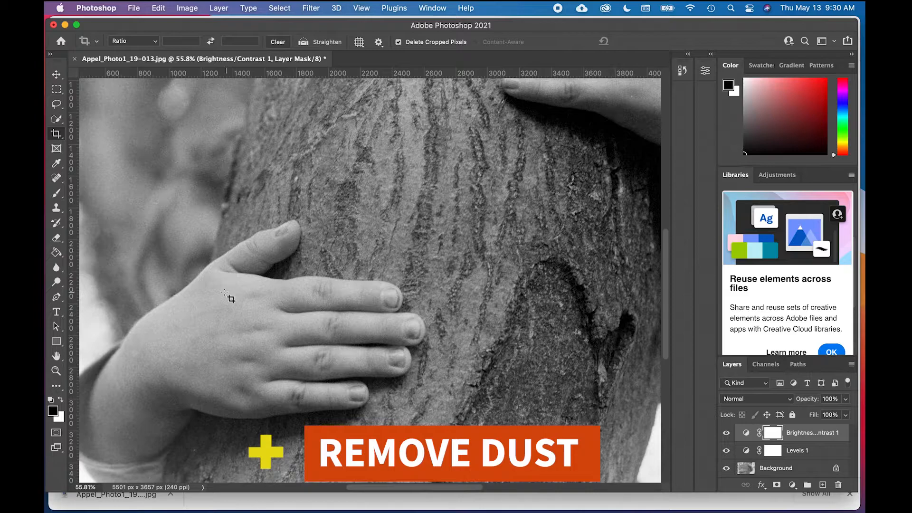
pyautogui.scroll(-4, 220, 297)
pyautogui.hscroll(-2, 220, 296)
pyautogui.scroll(1, 220, 297)
pyautogui.scroll(2, 220, 296)
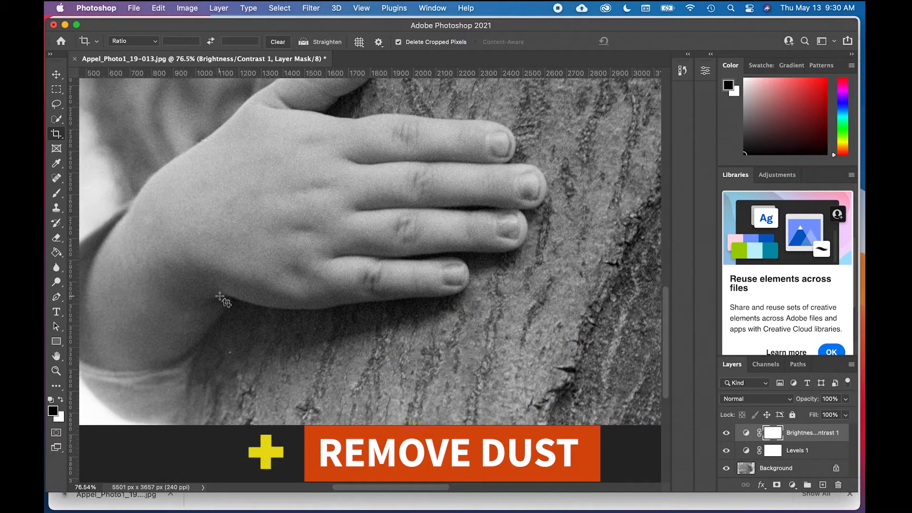
pyautogui.hscroll(-2, 220, 297)
pyautogui.scroll(4, 220, 296)
pyautogui.scroll(5, 220, 296)
pyautogui.hscroll(-3, 220, 297)
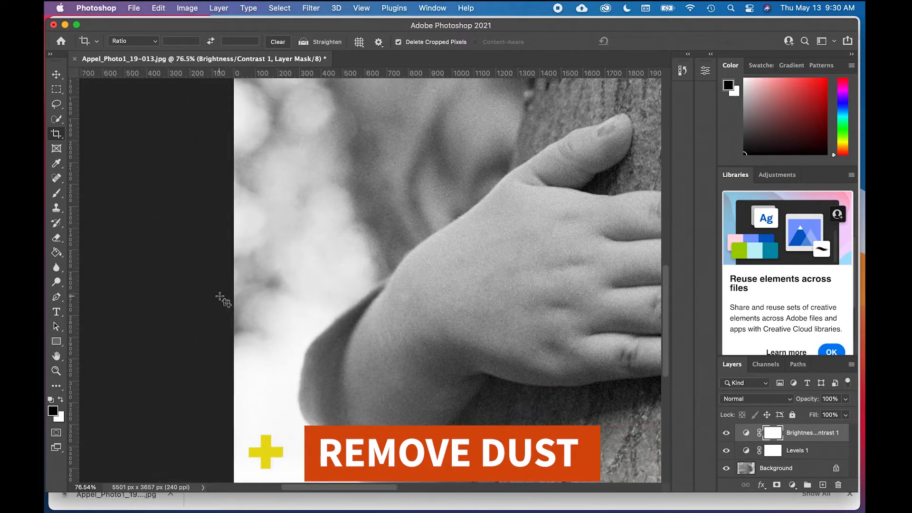
# Step: Examine the blurred background at the photo's upper left, the tree bark and the upper hand for dust specks
pyautogui.hscroll(2, 220, 296)
pyautogui.scroll(3, 220, 296)
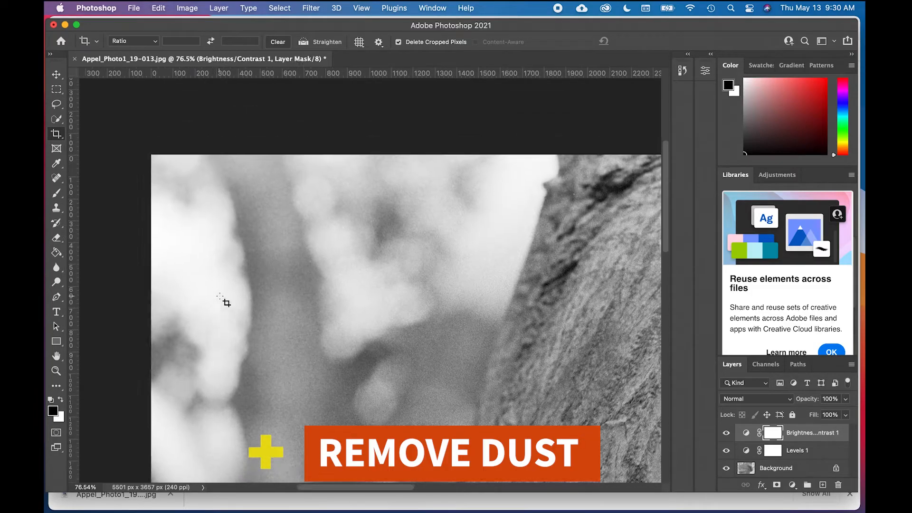
pyautogui.hscroll(4, 220, 296)
pyautogui.scroll(-2, 220, 296)
pyautogui.scroll(1, 220, 296)
pyautogui.scroll(2, 220, 296)
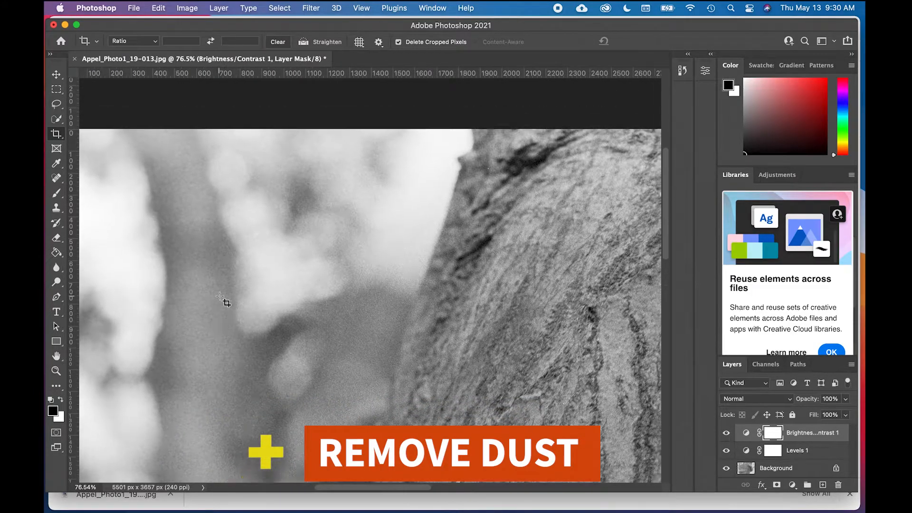
pyautogui.hscroll(8, 220, 296)
pyautogui.hscroll(8, 221, 297)
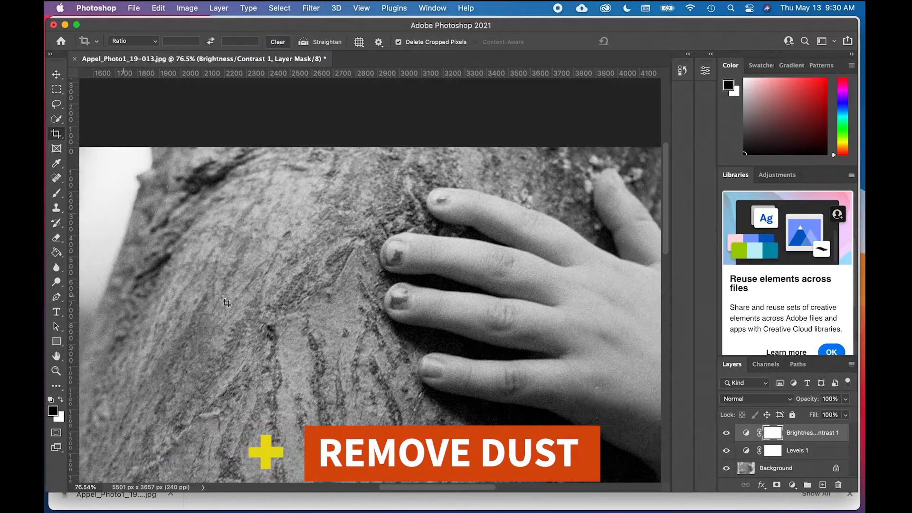
pyautogui.scroll(-1, 220, 297)
pyautogui.scroll(-6, 271, 333)
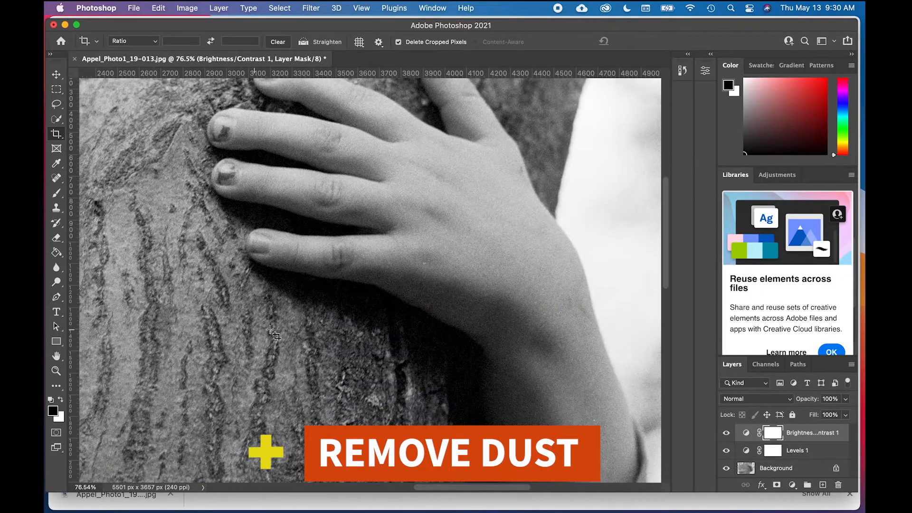
pyautogui.hscroll(8, 271, 332)
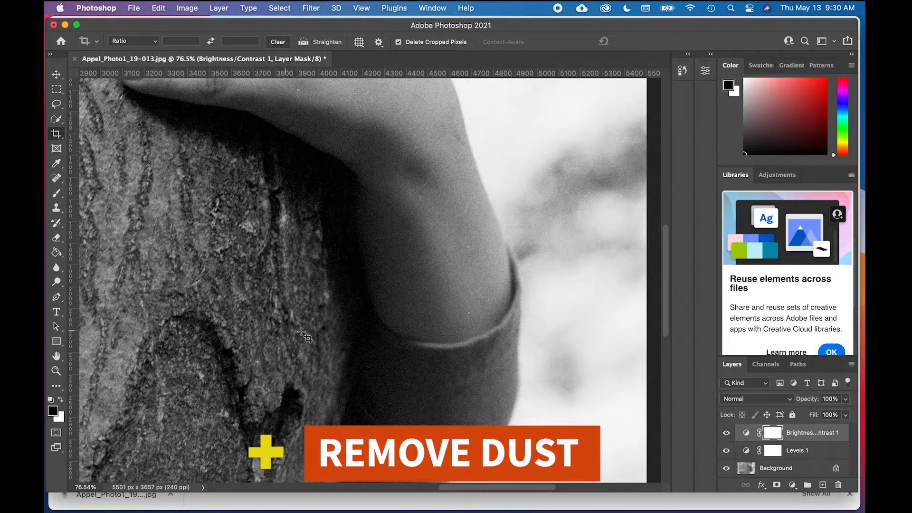
# Step: Examine the right forearm and sleeve at high magnification for dust specks, and return to a view of the whole photo
pyautogui.hscroll(1, 425, 296)
pyautogui.scroll(3, 424, 296)
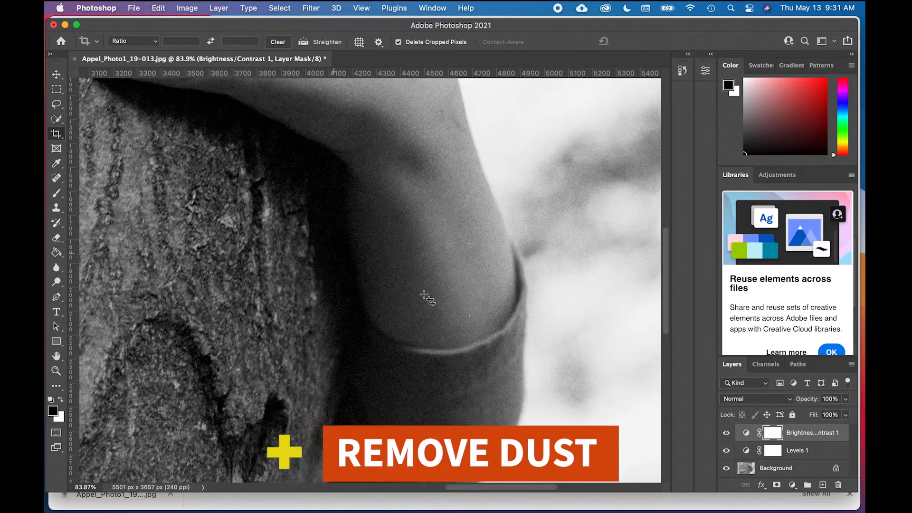
pyautogui.hscroll(4, 425, 296)
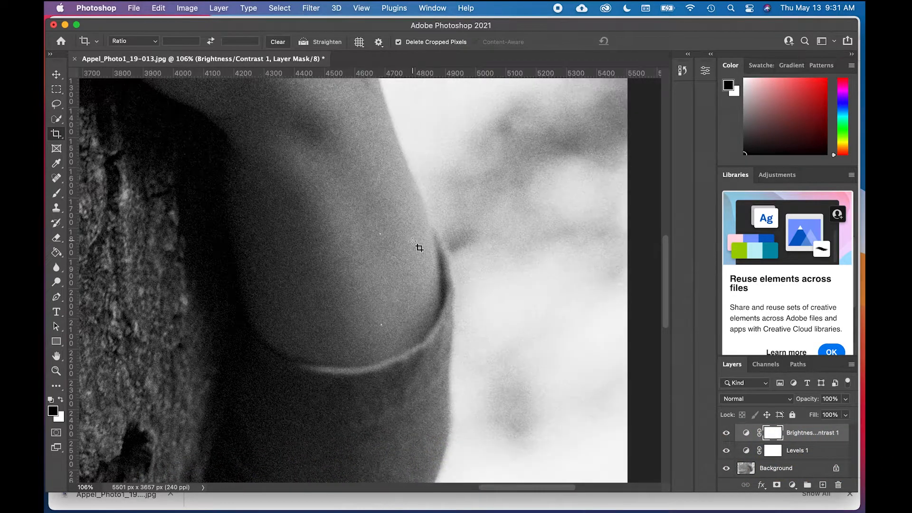
pyautogui.scroll(-5, 418, 254)
pyautogui.hscroll(-1, 418, 254)
pyautogui.scroll(-6, 412, 249)
pyautogui.hscroll(2, 413, 248)
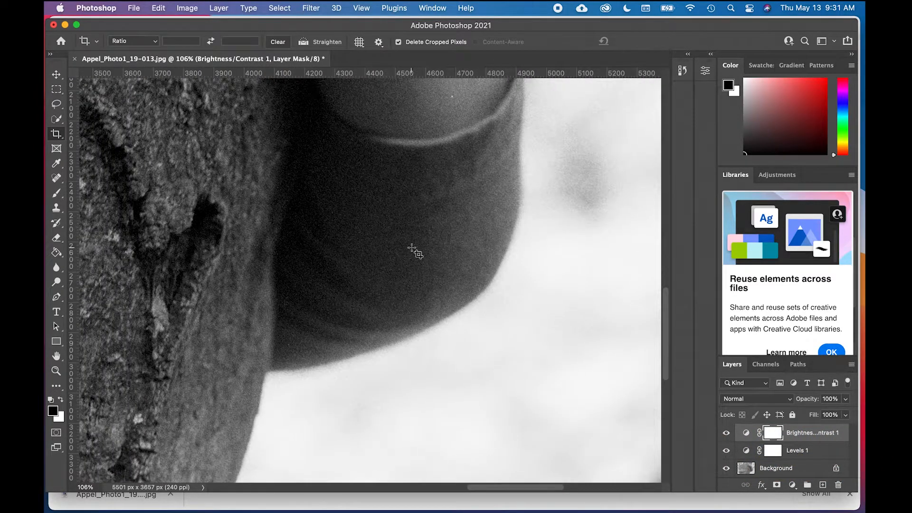
pyautogui.scroll(2, 412, 248)
pyautogui.scroll(5, 413, 248)
pyautogui.hscroll(2, 413, 249)
pyautogui.hscroll(-2, 412, 248)
pyautogui.scroll(5, 413, 249)
pyautogui.hscroll(-2, 412, 248)
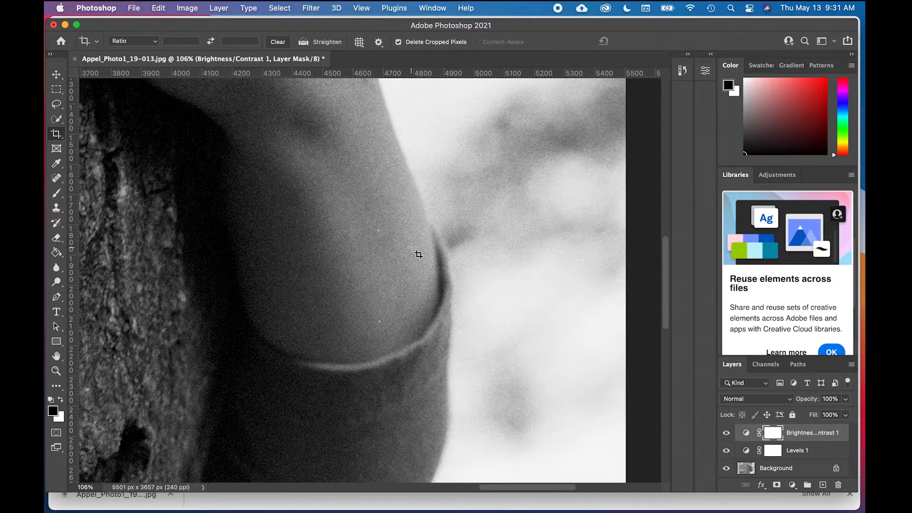
pyautogui.scroll(3, 412, 248)
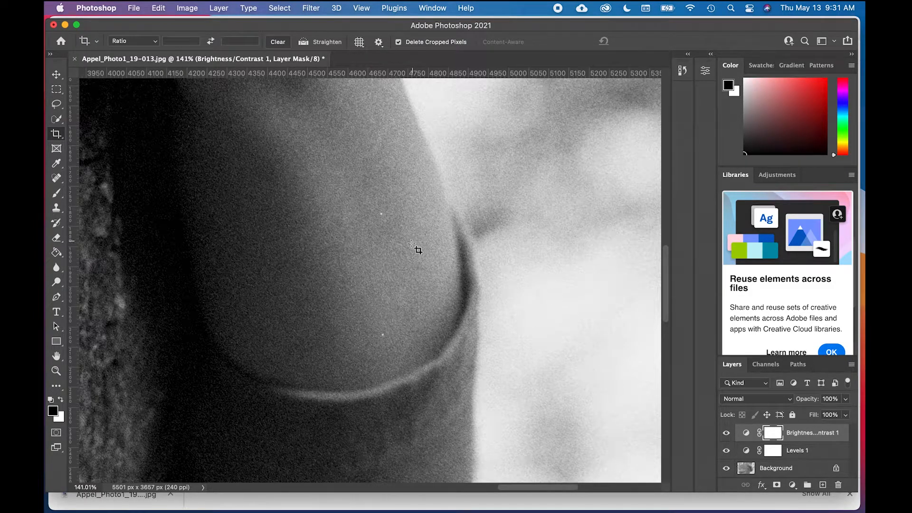
pyautogui.scroll(-3, 417, 242)
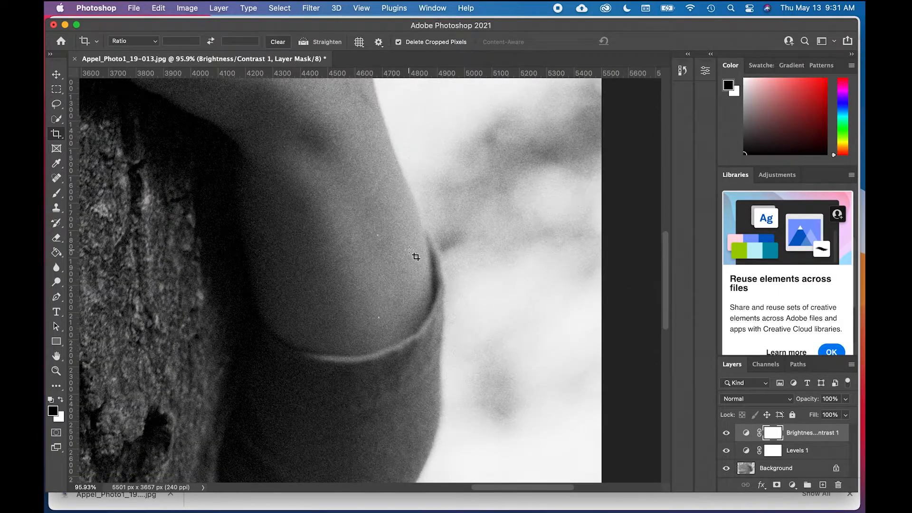
pyautogui.scroll(-8, 413, 253)
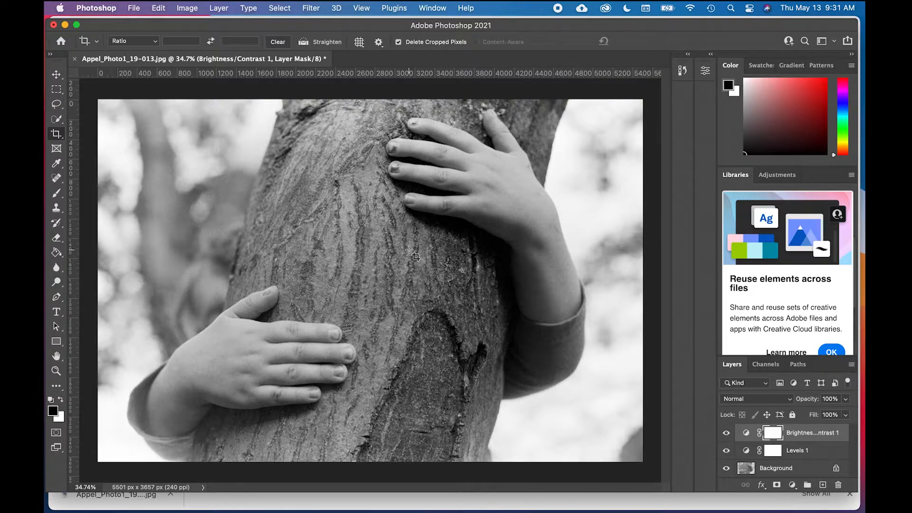
# Step: View the bark at 300% magnification, reduce the view to 8.33%, and fit the whole image on screen
pyautogui.press('super+equal')
pyautogui.press('super+equal')
pyautogui.press('super+equal')
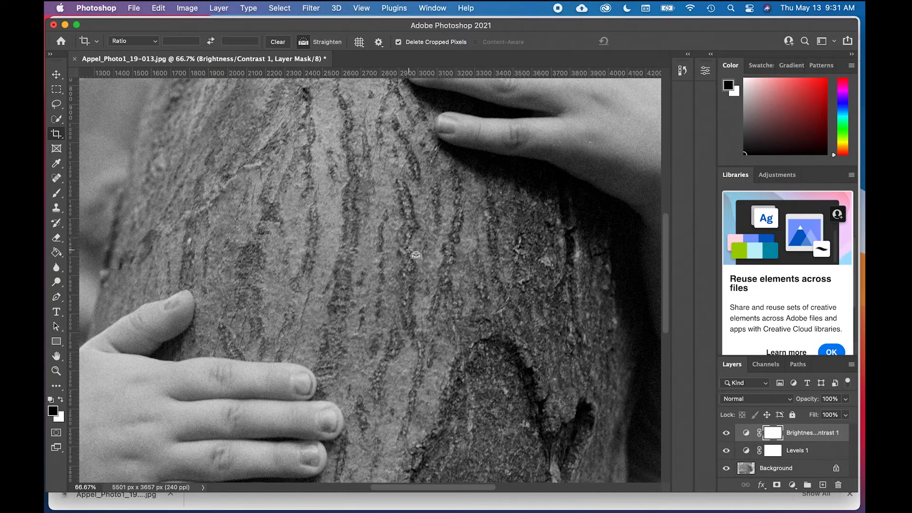
pyautogui.press('super+equal')
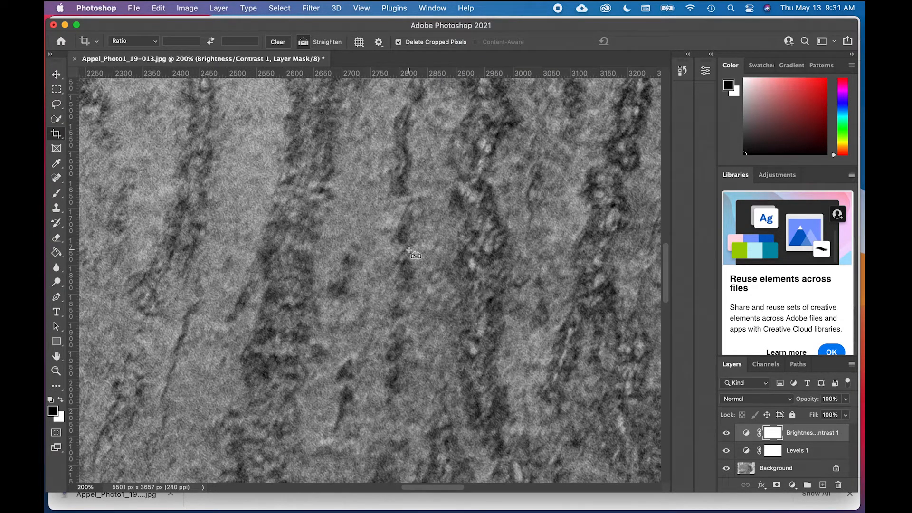
pyautogui.press('super+equal')
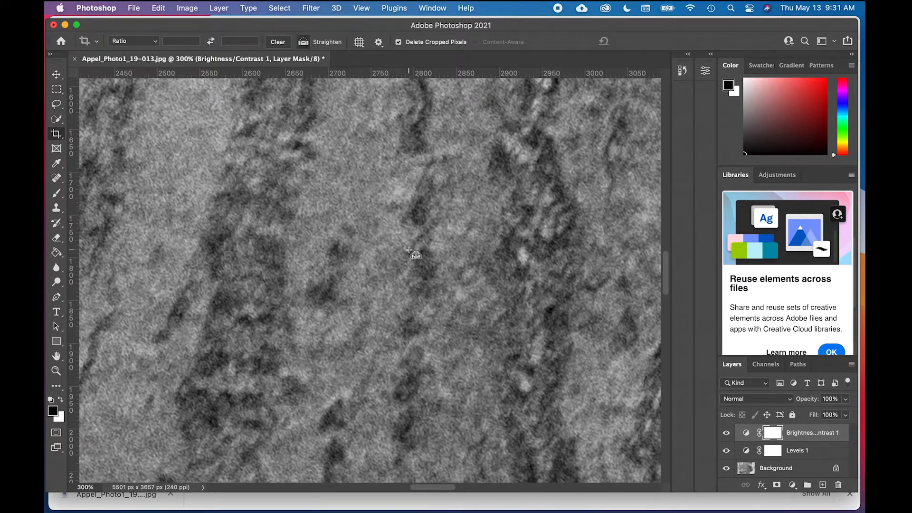
pyautogui.press('super+minus')
pyautogui.press('super+minus')
pyautogui.press('super+minus')
pyautogui.press('super+minus')
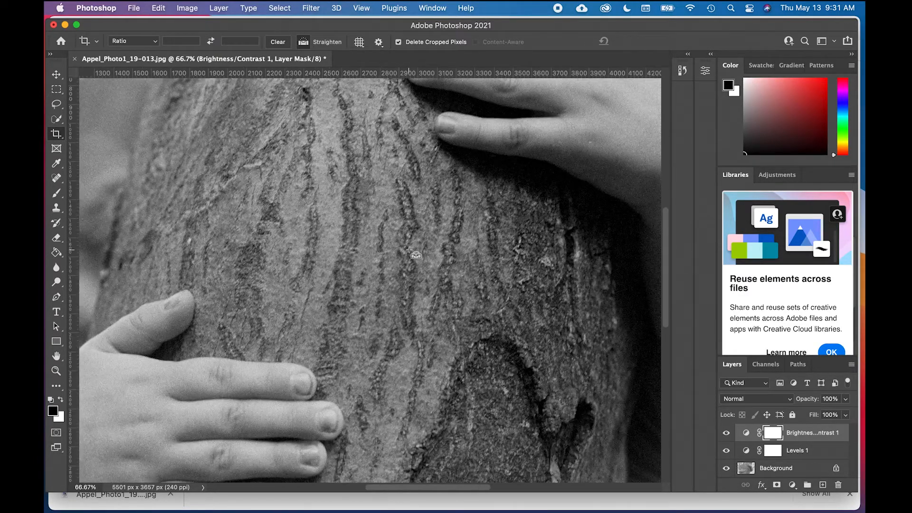
pyautogui.press('super+minus')
pyautogui.press('super+minus')
pyautogui.press('super+minus')
pyautogui.press('super+minus')
pyautogui.press('super+minus')
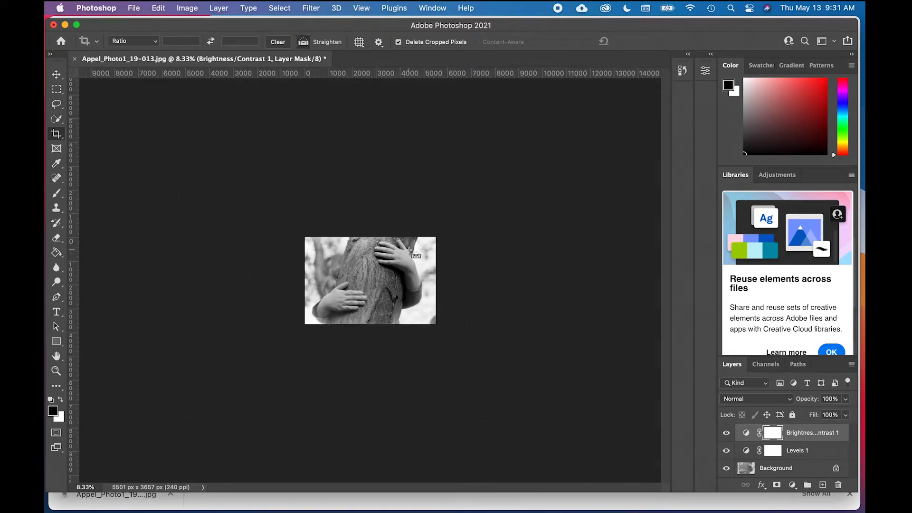
pyautogui.press('super+0')
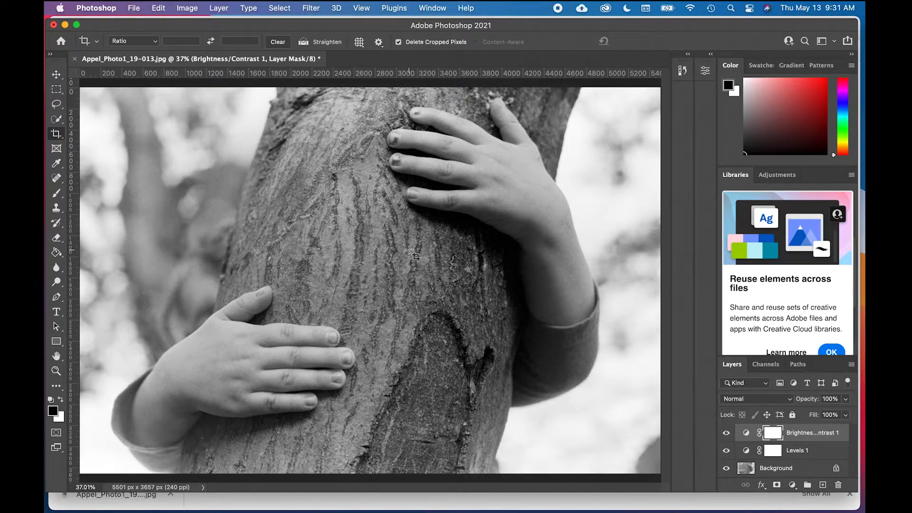
# Step: Inspect the bark's individual pixels at 12800% magnification and fit the whole image on screen again
pyautogui.scroll(15, 412, 252)
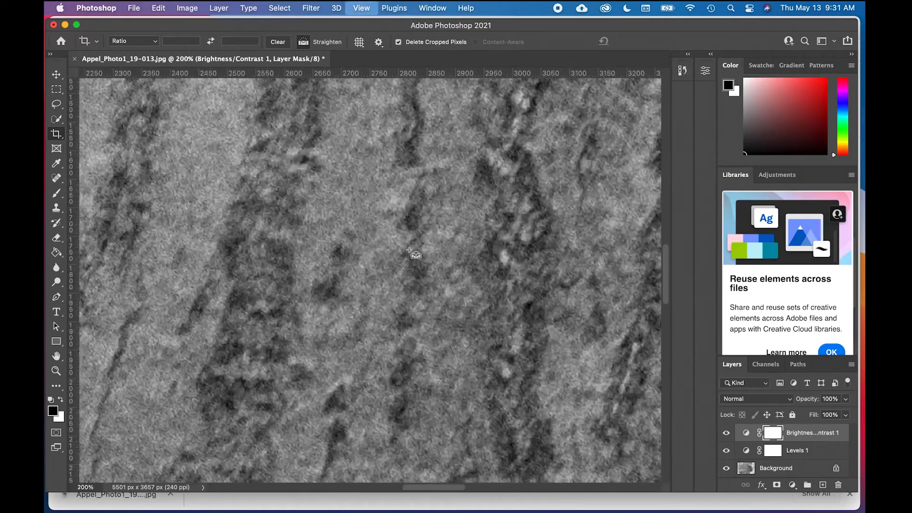
pyautogui.scroll(6, 410, 250)
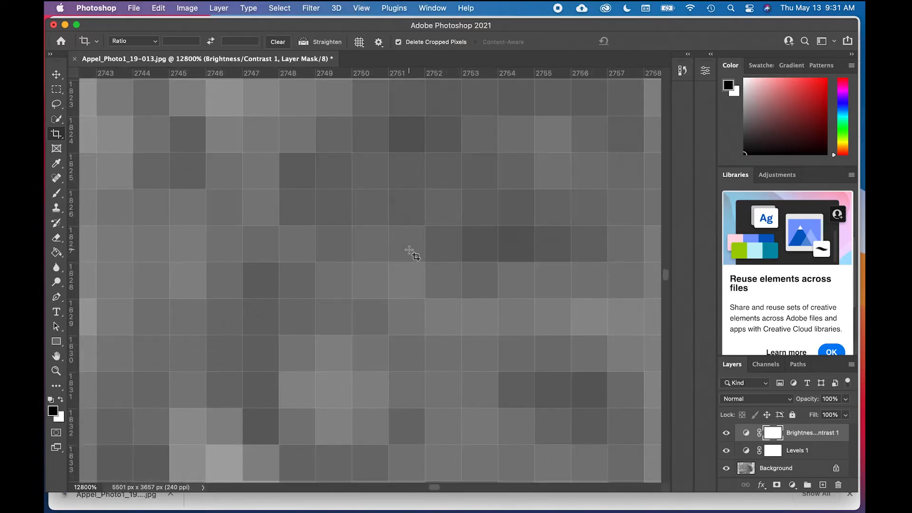
pyautogui.press('super')
pyautogui.press('super+0')
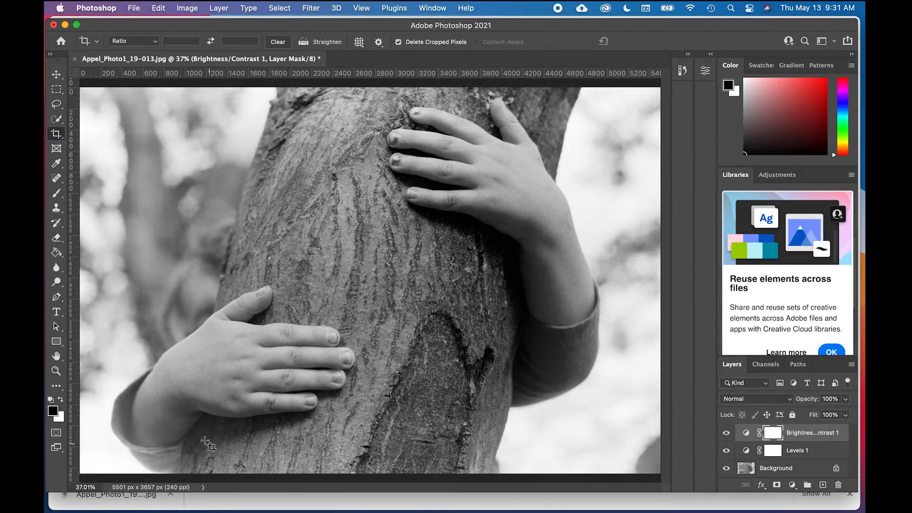
# Step: Make the Background layer active and choose the Spot Healing Brush for the shadowed bark beneath the lower hand
pyautogui.scroll(2, 206, 449)
pyautogui.scroll(2, 200, 443)
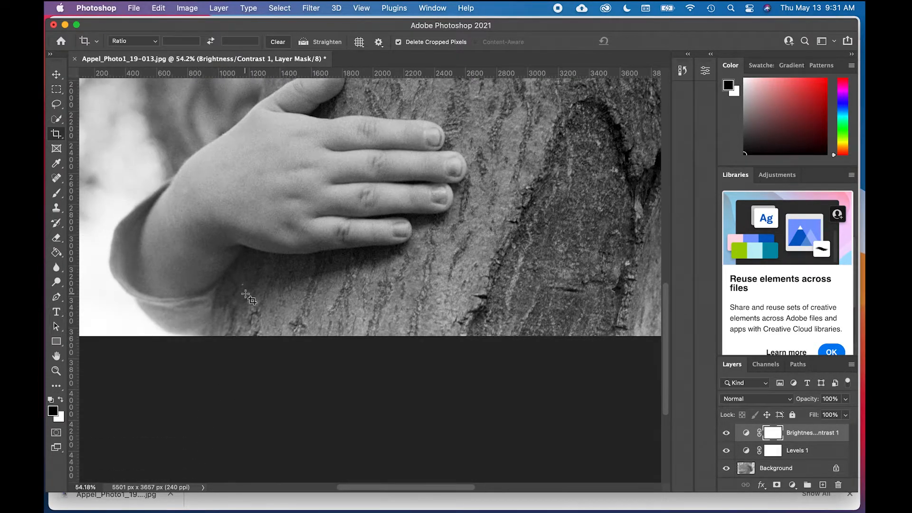
pyautogui.scroll(3, 245, 294)
pyautogui.scroll(3, 248, 297)
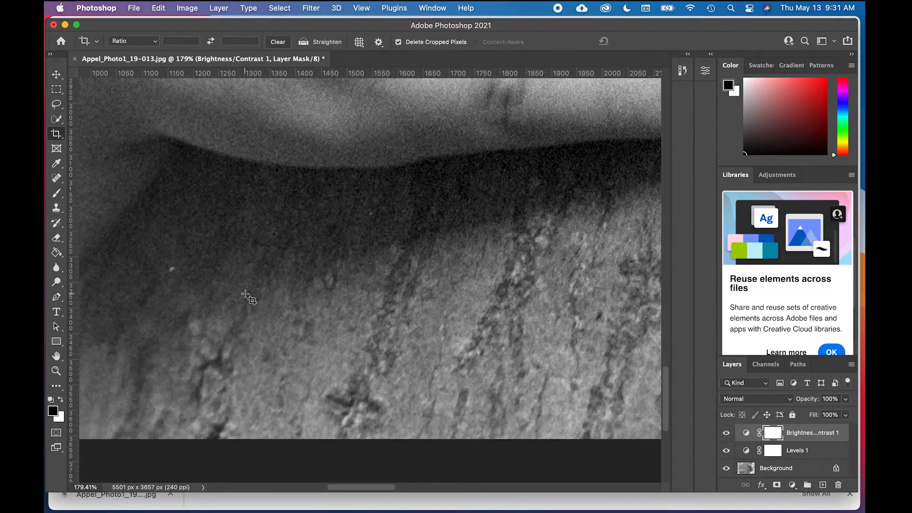
pyautogui.scroll(2, 246, 295)
pyautogui.hscroll(-2, 246, 294)
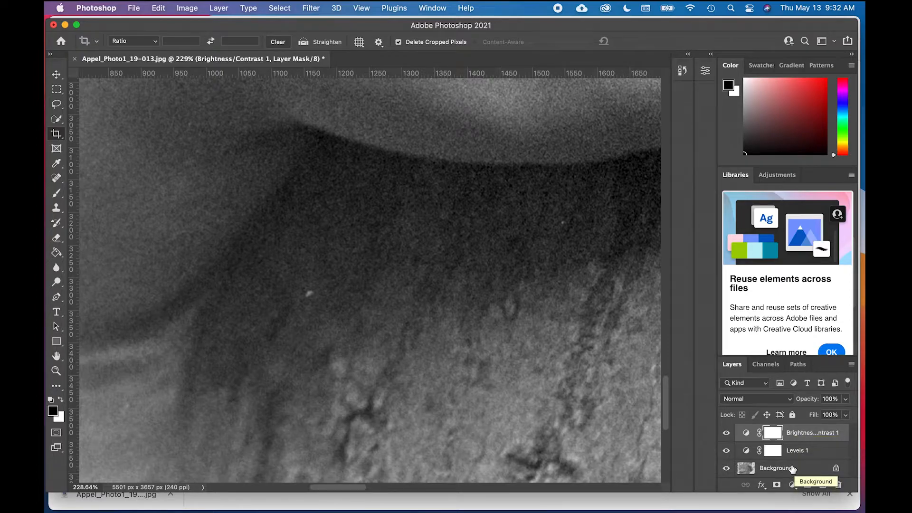
pyautogui.click(793, 469)
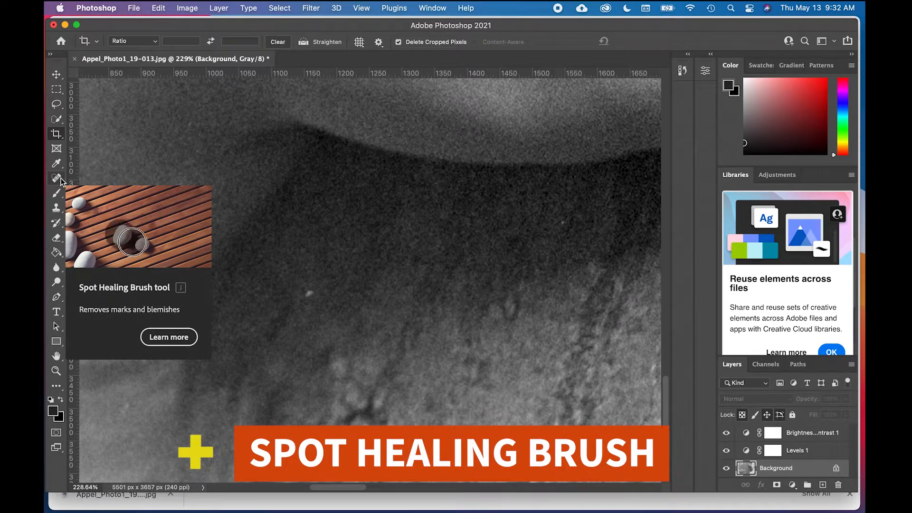
pyautogui.click(61, 179)
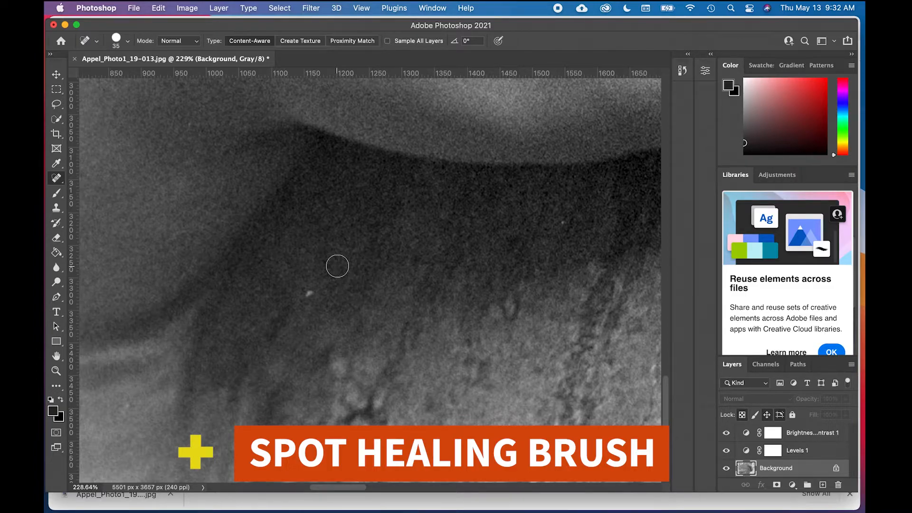
# Step: Heal the bright dust speck in the shadowed bark below the lower hand's wrist with a size 25 Spot Healing Brush
pyautogui.press('[')
pyautogui.press('[')
pyautogui.press('[')
pyautogui.press('[')
pyautogui.press('[')
pyautogui.press('[')
pyautogui.press(']')
pyautogui.press(']')
pyautogui.press(']')
pyautogui.press(']')
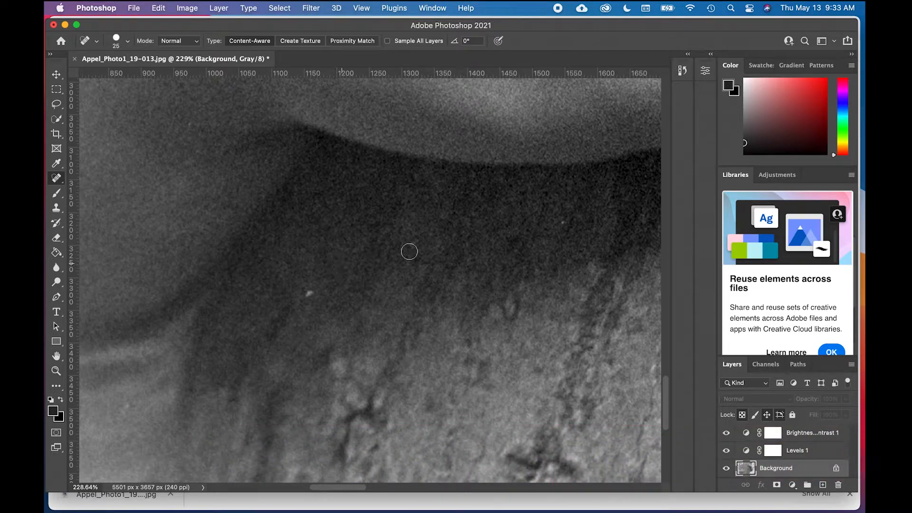
pyautogui.click(310, 293)
pyautogui.press('super+z')
pyautogui.click(310, 294)
# Step: Heal the smaller dust speck in the dark shadow directly beneath the lower hand's palm
pyautogui.hscroll(5, 391, 287)
pyautogui.scroll(3, 391, 287)
pyautogui.click(434, 302)
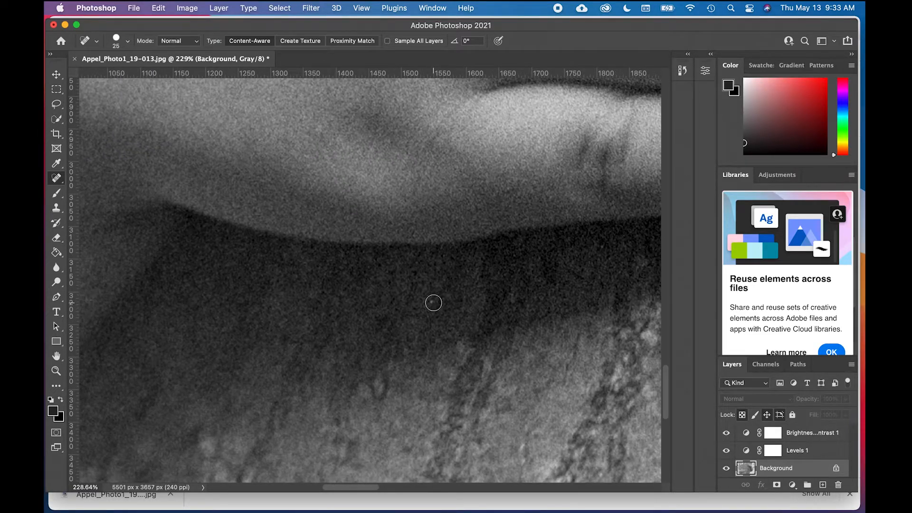
# Step: Reduce the healing brush to size 10 and remove the tiny white speck on the lower hand's ring fingernail
pyautogui.hscroll(10, 393, 311)
pyautogui.scroll(8, 393, 312)
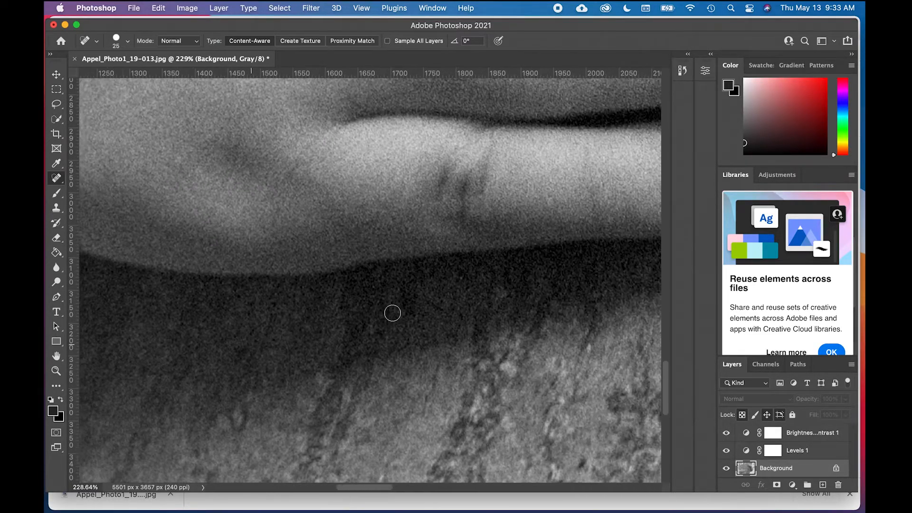
pyautogui.hscroll(8, 392, 305)
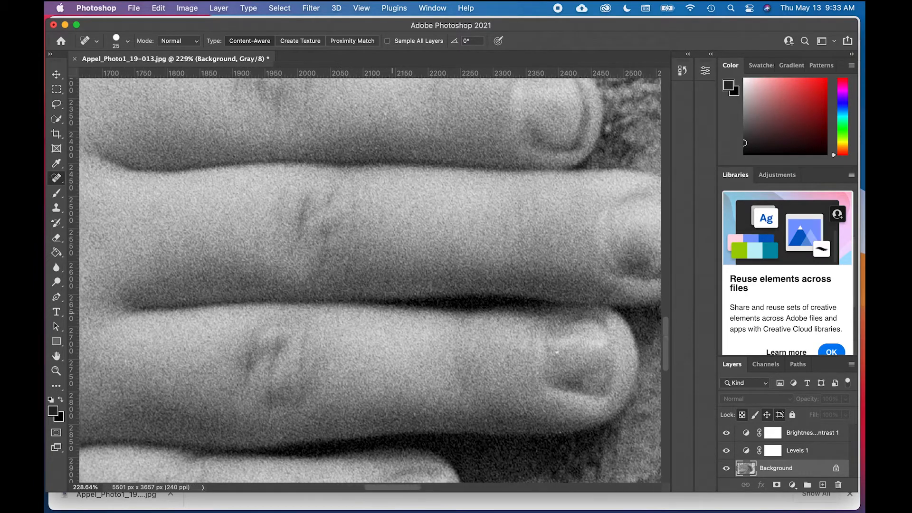
pyautogui.hscroll(2, 392, 313)
pyautogui.scroll(2, 392, 313)
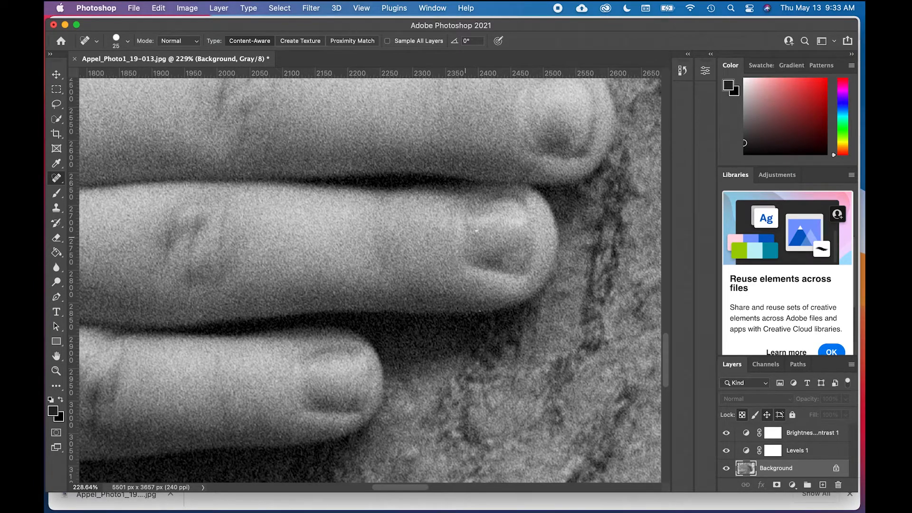
pyautogui.press('[')
pyautogui.scroll(-12, 472, 248)
pyautogui.hscroll(4, 473, 248)
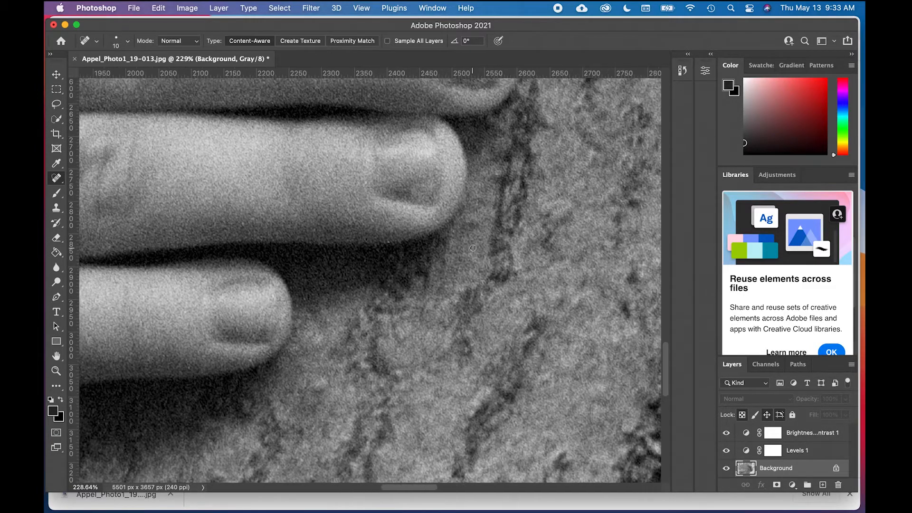
# Step: Heal the white dust speck in the blurred background just above the back of the lower hand
pyautogui.scroll(-4, 473, 248)
pyautogui.hscroll(3, 473, 248)
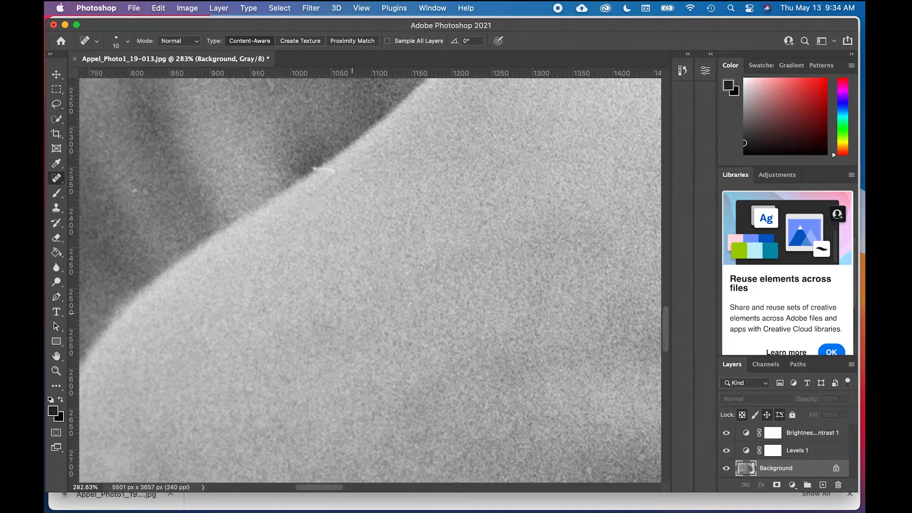
pyautogui.scroll(2, 363, 257)
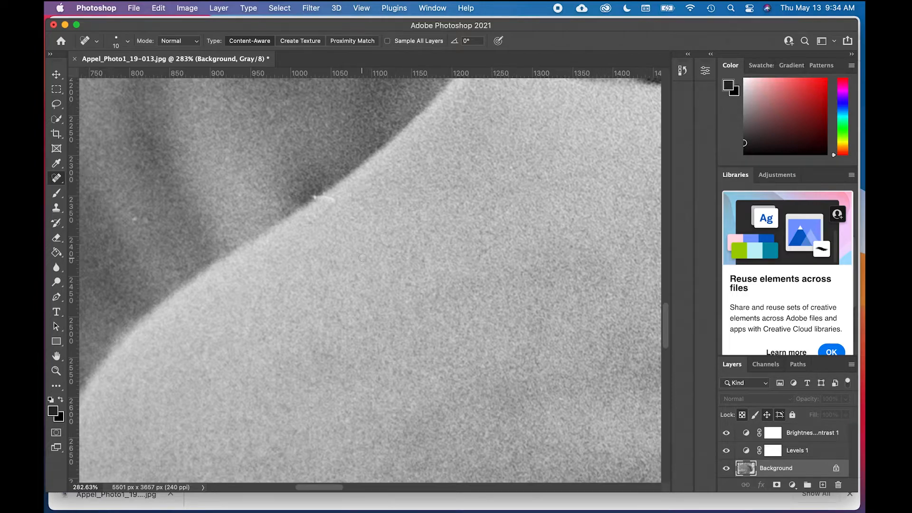
pyautogui.hscroll(-5, 363, 257)
pyautogui.scroll(2, 362, 257)
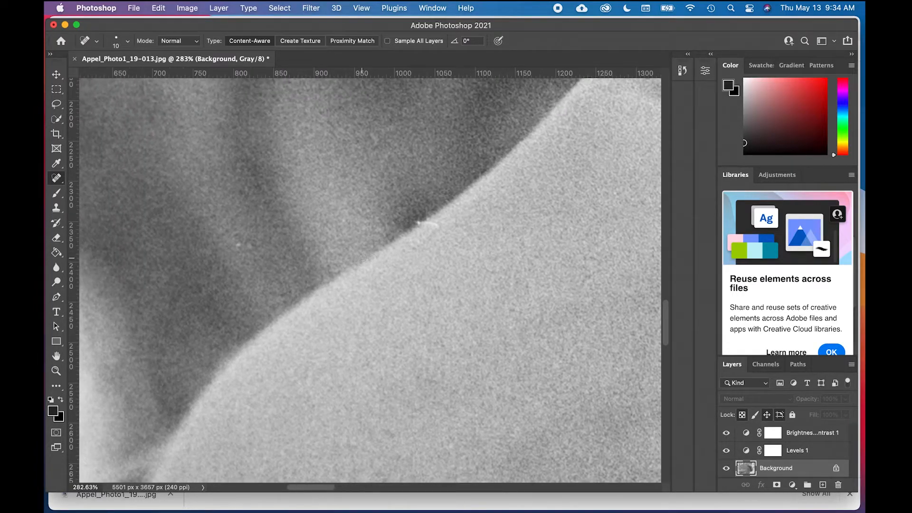
pyautogui.click(238, 245)
# Step: Activate the Clone Stamp tool to work on the white fibre along the lower hand's upper edge
pyautogui.scroll(1, 427, 224)
pyautogui.scroll(1, 427, 224)
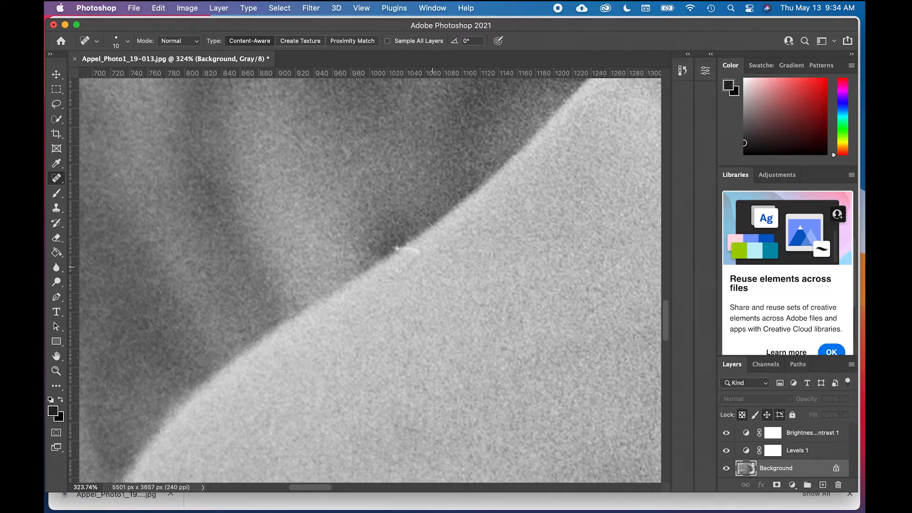
pyautogui.scroll(4, 432, 267)
pyautogui.hscroll(2, 433, 267)
pyautogui.scroll(-3, 432, 267)
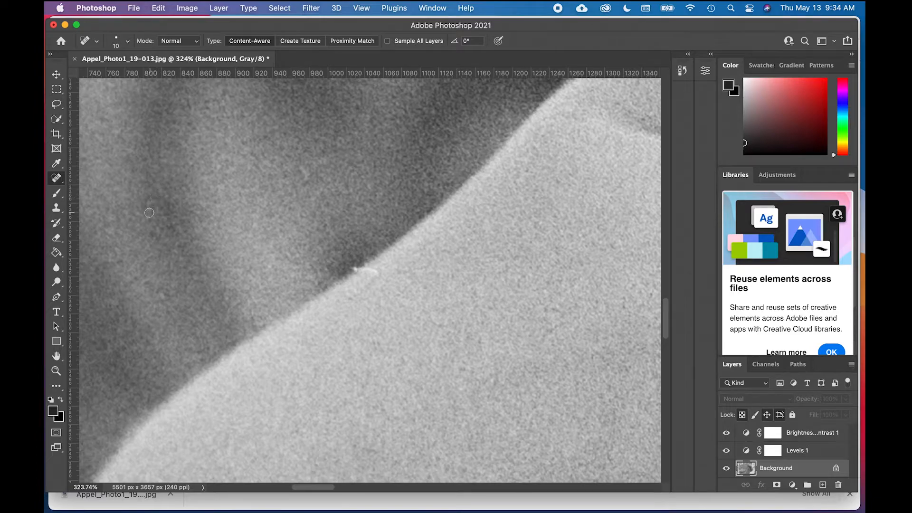
pyautogui.click(57, 209)
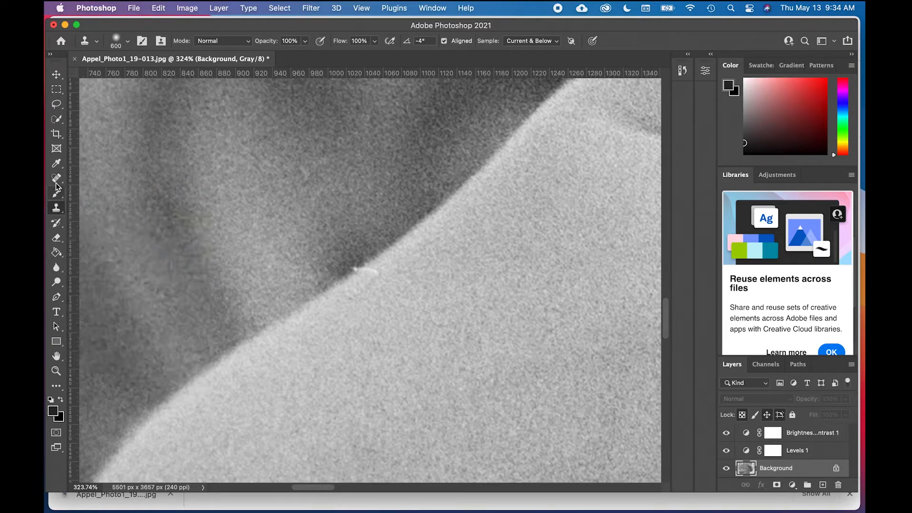
pyautogui.click(56, 208)
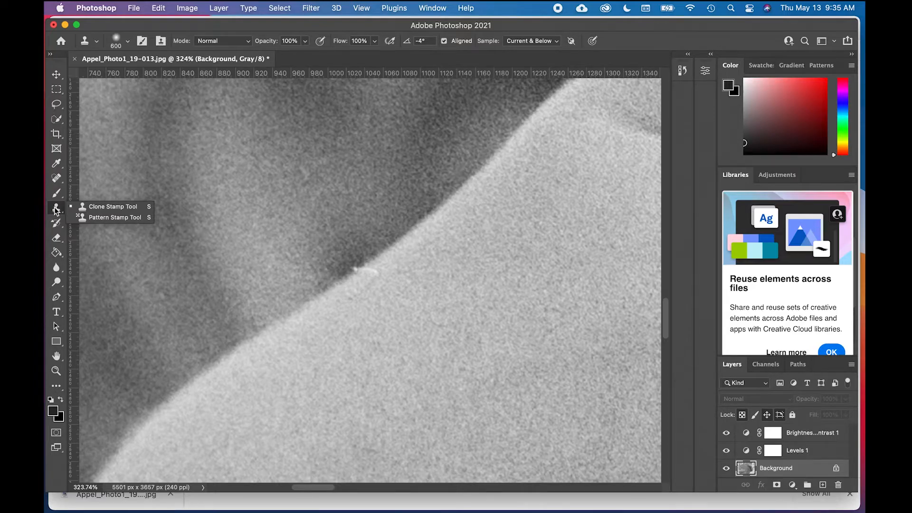
pyautogui.click(97, 208)
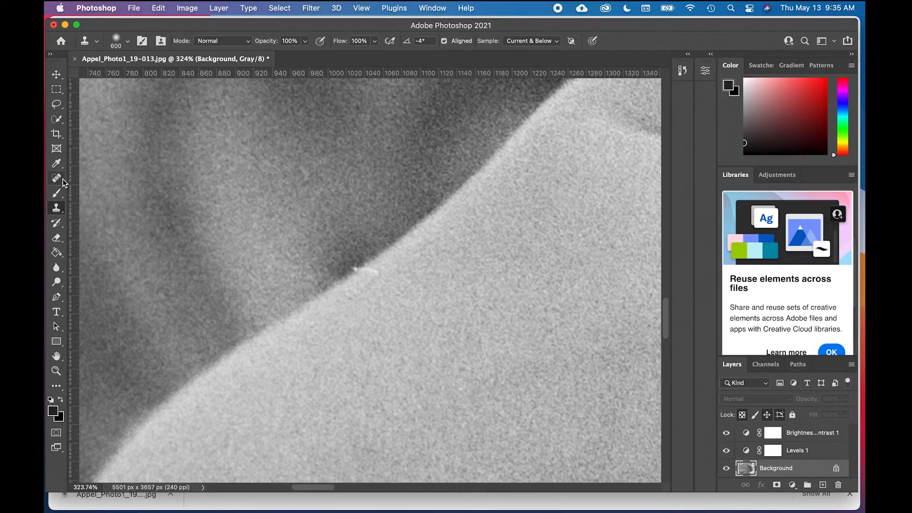
pyautogui.click(62, 181)
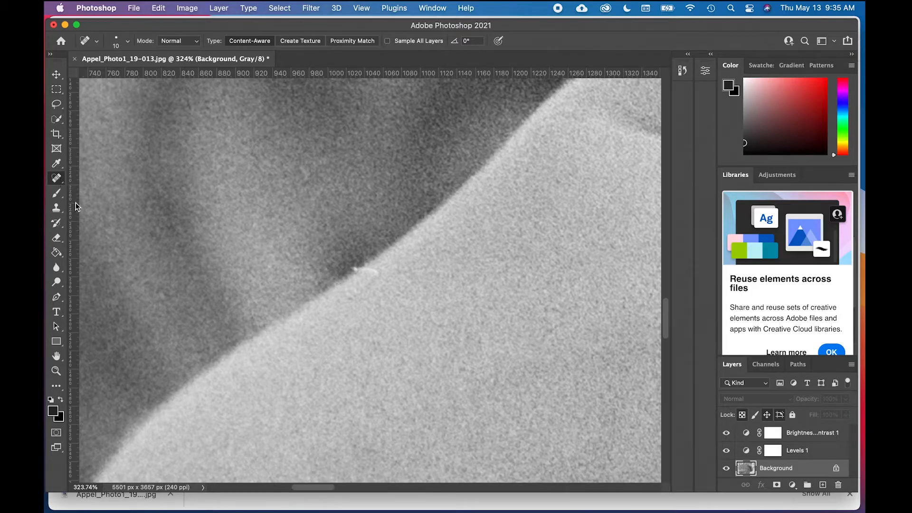
pyautogui.click(62, 184)
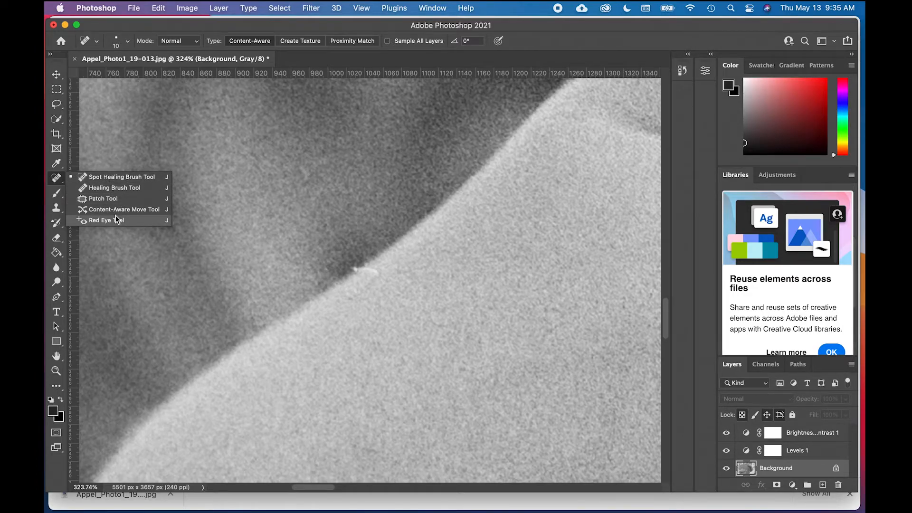
pyautogui.click(119, 180)
pyautogui.click(57, 208)
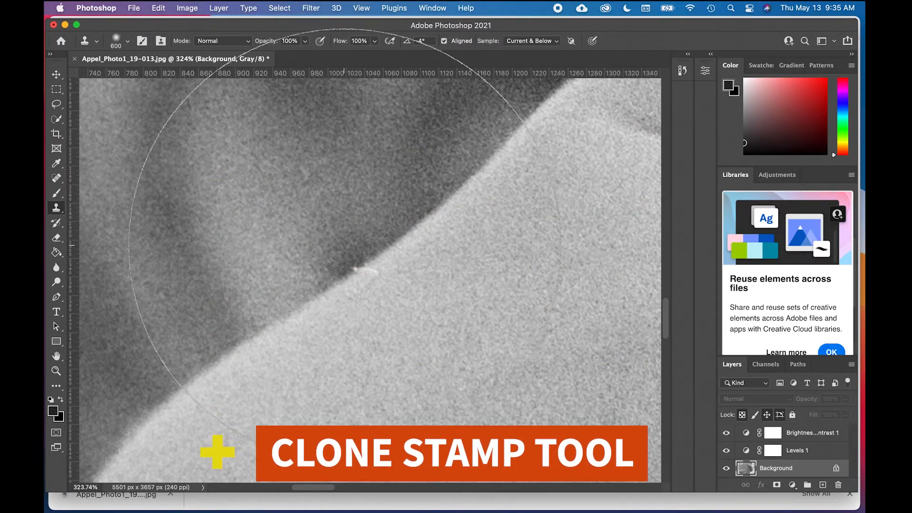
# Step: Set the Clone Stamp brush size to 25 for the white fibre on the hand's edge
pyautogui.press('[')
pyautogui.press('[')
pyautogui.press('[')
pyautogui.press('[')
pyautogui.press('[')
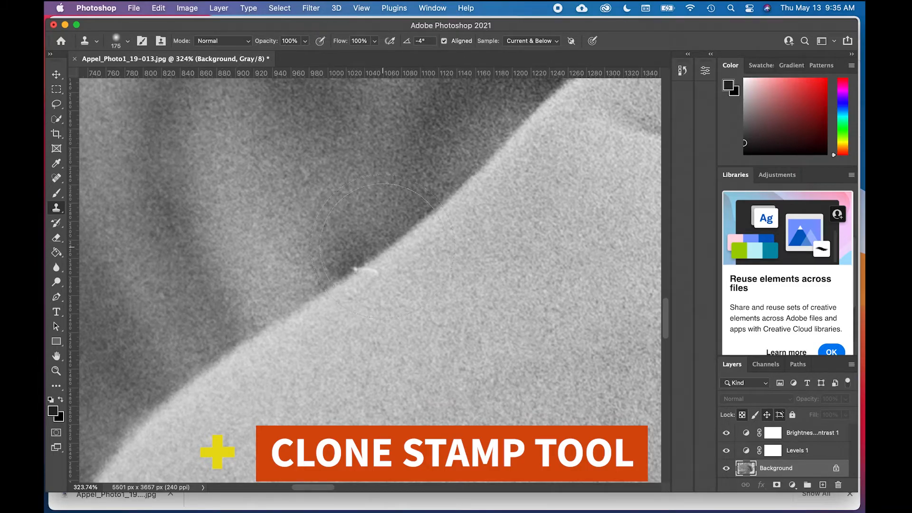
pyautogui.press('[')
pyautogui.press('[')
pyautogui.press('[')
pyautogui.press('[')
pyautogui.press('[')
pyautogui.press('[')
pyautogui.scroll(3, 395, 303)
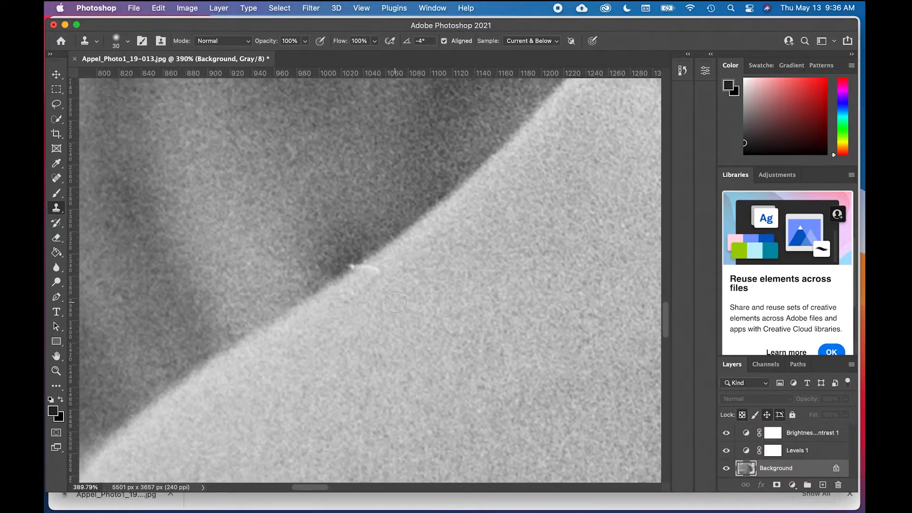
pyautogui.scroll(2, 396, 303)
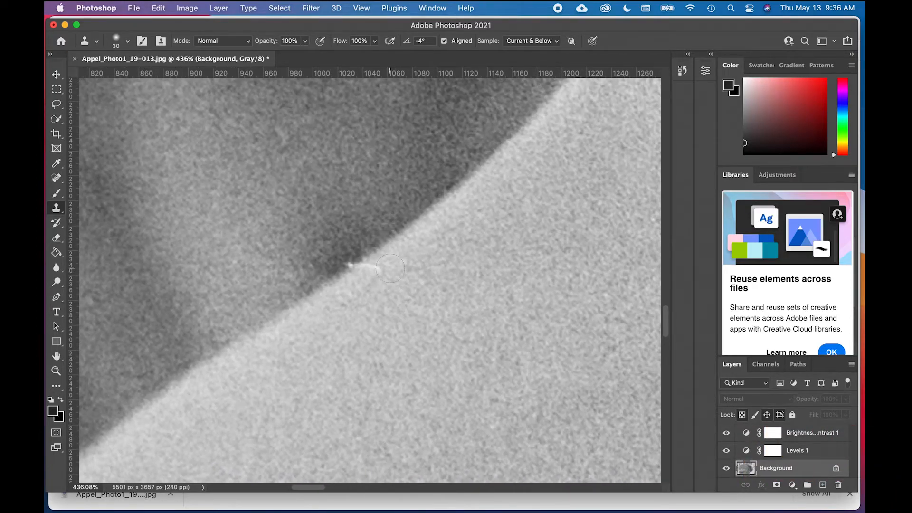
pyautogui.press('[')
# Step: Try cloning nearby skin over the white fibre on the hand's edge, and undo the strokes
pyautogui.keyDown('alt'); pyautogui.click(402, 247); pyautogui.keyUp('alt')
pyautogui.click(376, 267)
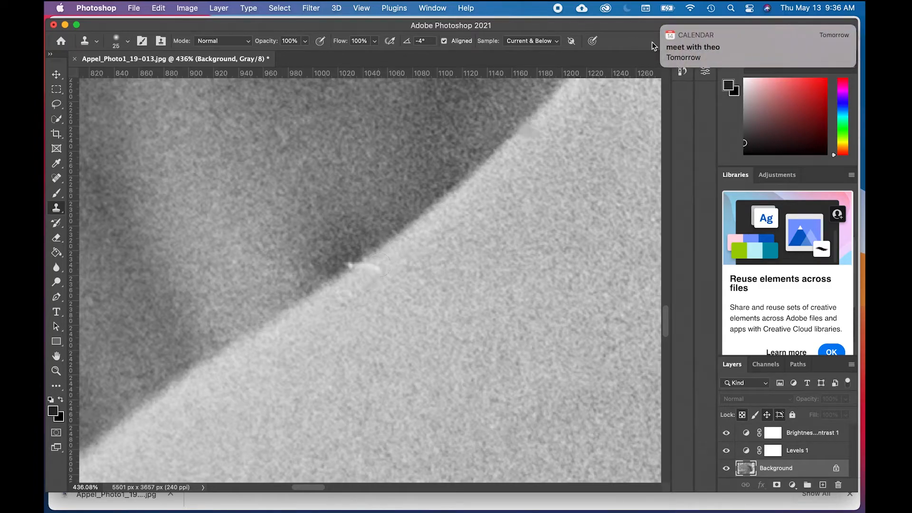
pyautogui.click(663, 27)
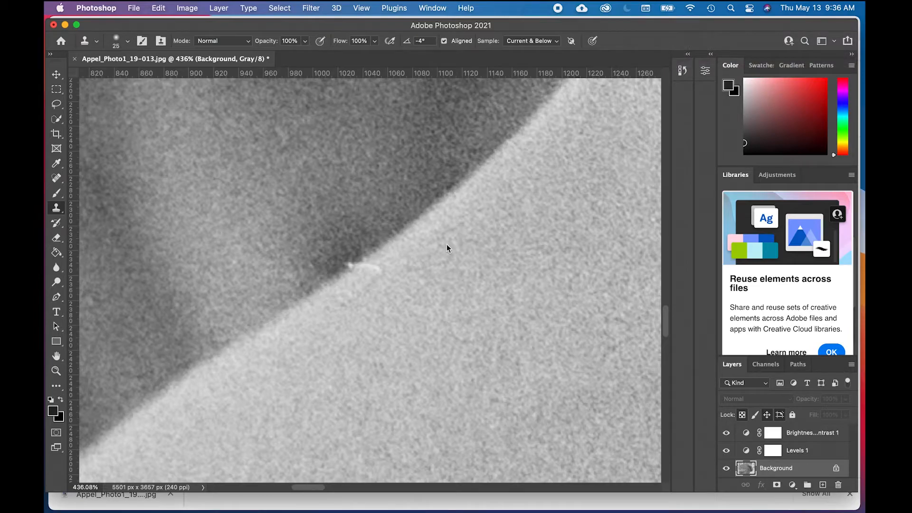
pyautogui.click(362, 271)
pyautogui.moveTo(376, 265); pyautogui.dragTo(363, 277)
pyautogui.press('super+z')
pyautogui.press('super+z')
pyautogui.press('super+z')
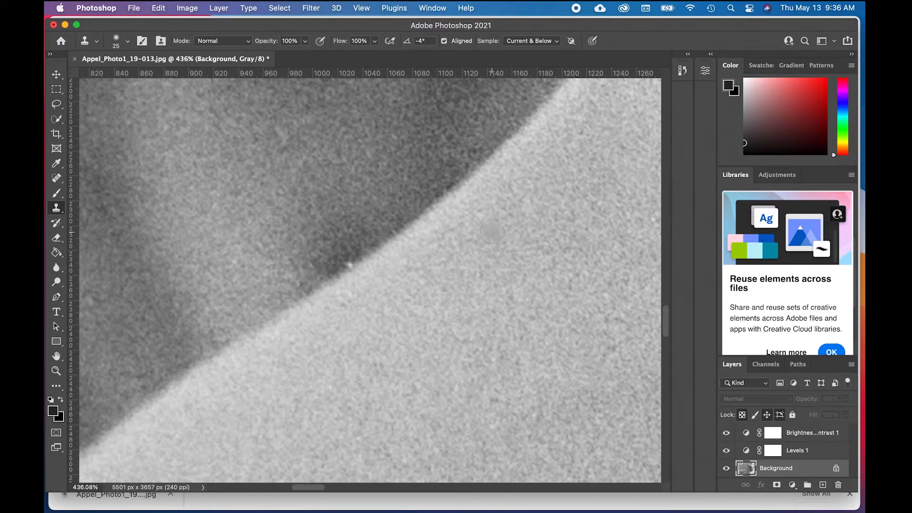
pyautogui.press('super+shift+z')
pyautogui.press('super+shift+z')
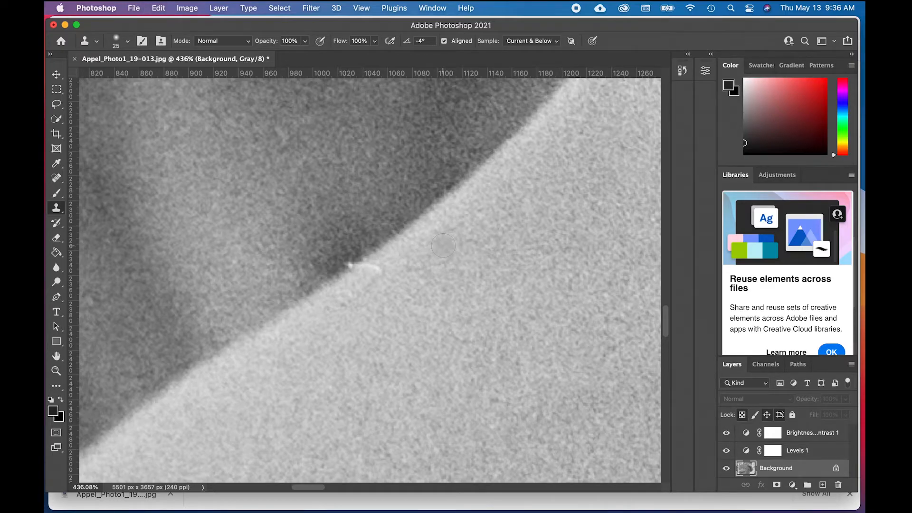
# Step: Sample clean skin along the hand's edge and clone it over the white fibre
pyautogui.keyDown('alt'); pyautogui.click(406, 244); pyautogui.keyUp('alt')
pyautogui.click(383, 264)
pyautogui.keyDown('alt'); pyautogui.click(415, 242); pyautogui.keyUp('alt')
pyautogui.click(372, 267)
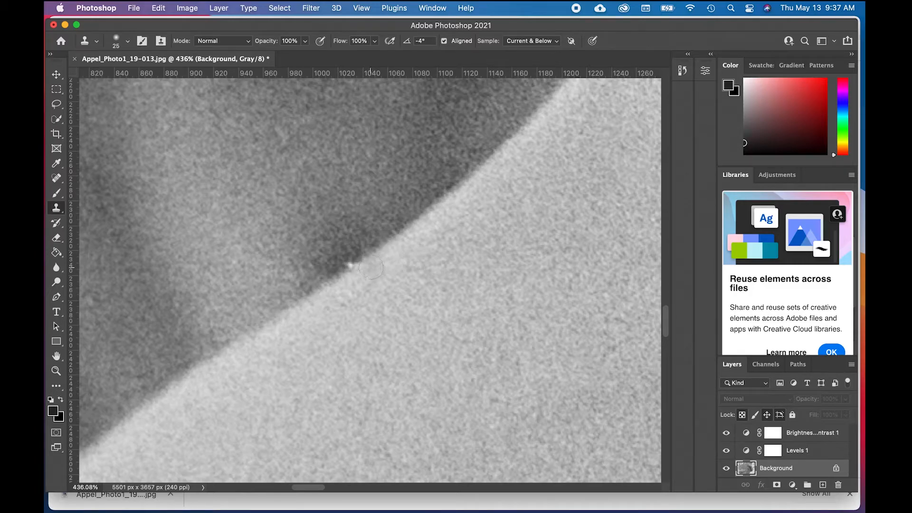
pyautogui.moveTo(370, 268)
pyautogui.mouseDown()
pyautogui.moveTo(379, 266)
pyautogui.moveTo(358, 278)
pyautogui.mouseUp()
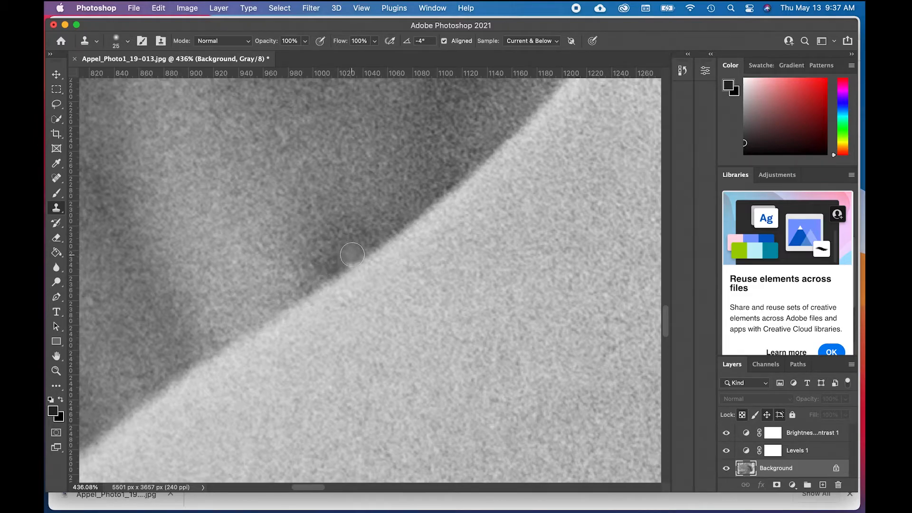
# Step: Reduce the Clone Stamp brush to size 10 for the remaining white dot on the hand's edge
pyautogui.press('[')
pyautogui.press('[')
pyautogui.press('[')
# Step: Turn on the system's Do Not Disturb mode for 1 hour
pyautogui.click(750, 8)
pyautogui.click(797, 35)
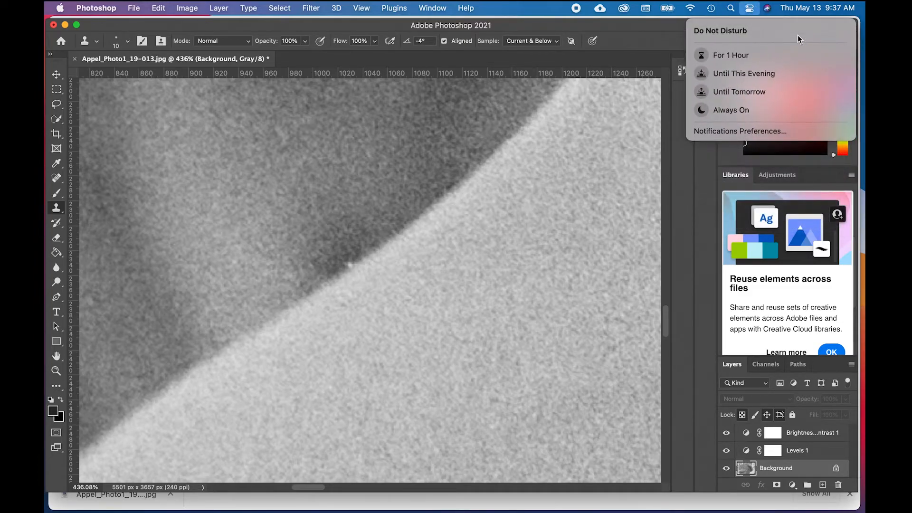
pyautogui.click(752, 55)
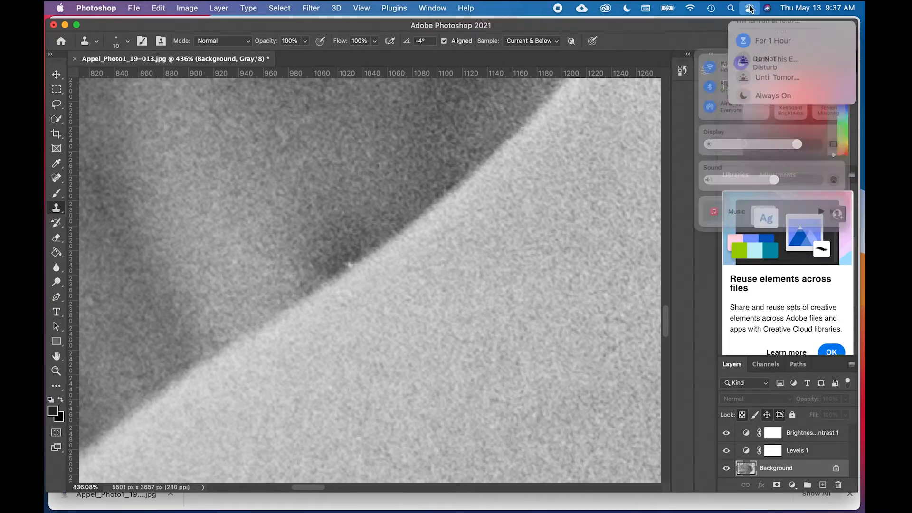
pyautogui.click(750, 7)
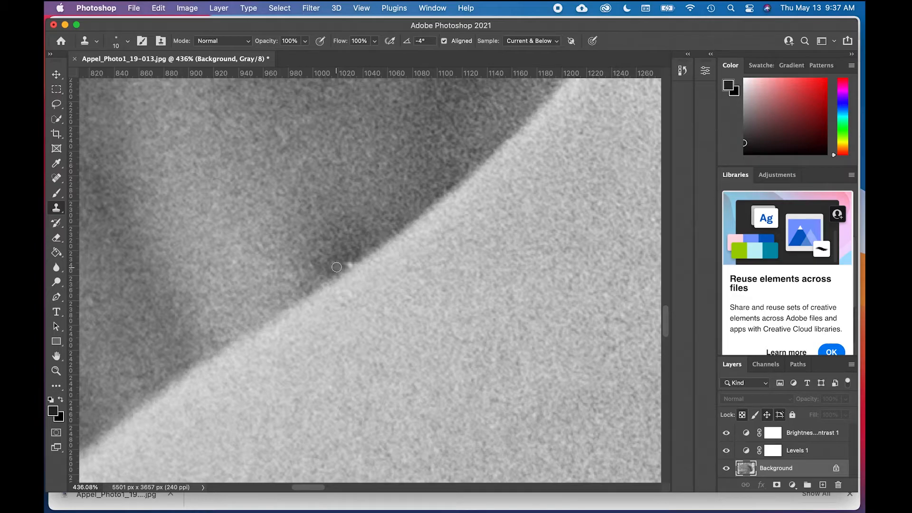
# Step: Clone the sampled neighbouring tone over the remaining white dot on the lower hand's edge
pyautogui.moveTo(340, 265); pyautogui.dragTo(346, 262)
pyautogui.click(347, 263)
pyautogui.scroll(-5, 437, 192)
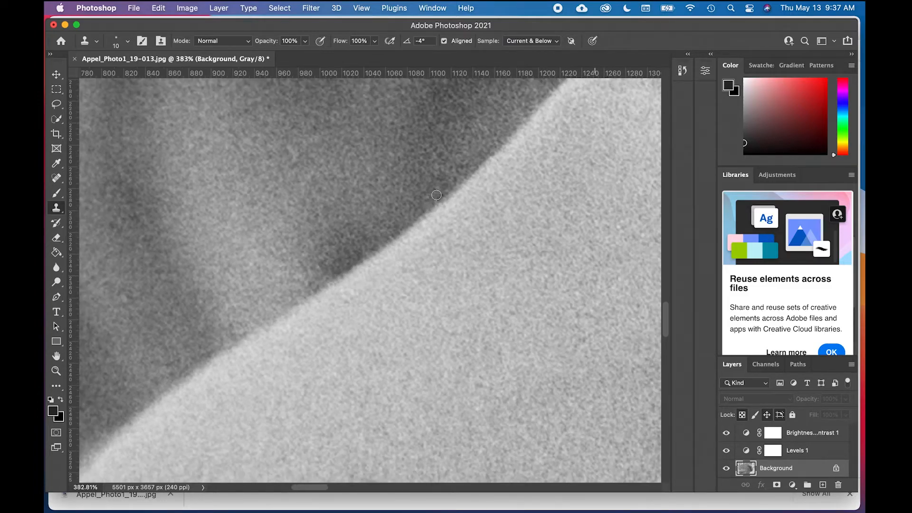
# Step: Review the cloned edge of the lower hand at progressively wider views, up to the full photo
pyautogui.scroll(-3, 432, 217)
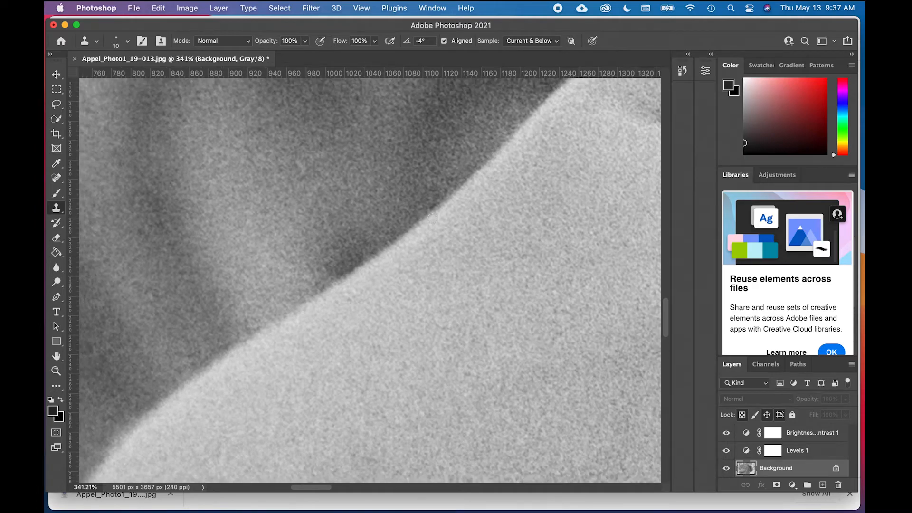
pyautogui.scroll(-1, 432, 217)
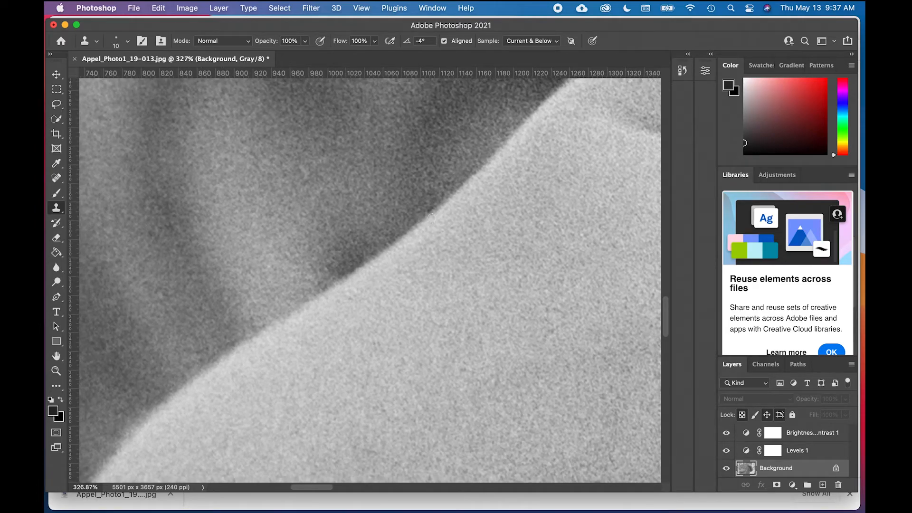
pyautogui.scroll(-3, 432, 217)
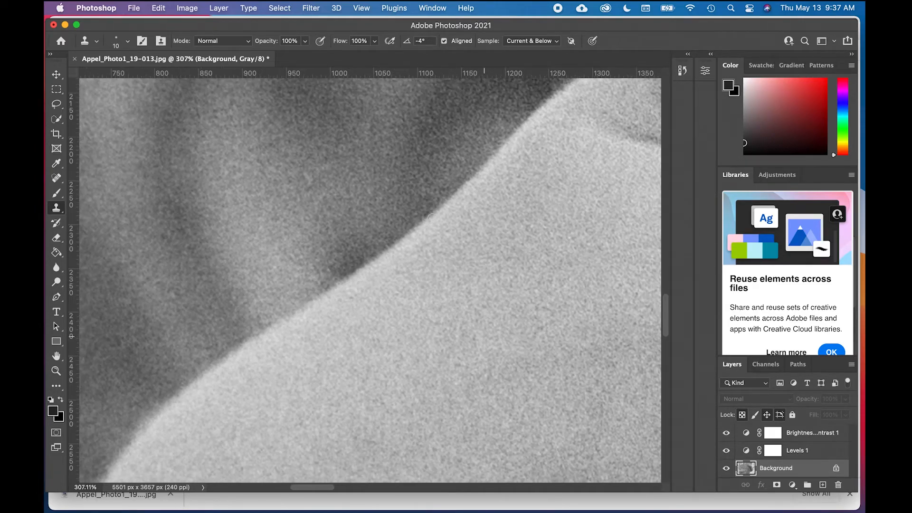
pyautogui.scroll(-3, 432, 217)
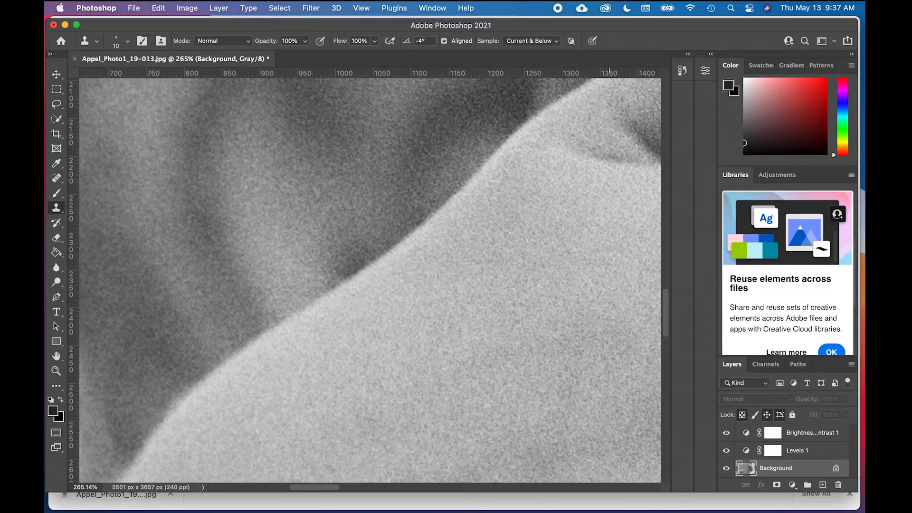
pyautogui.scroll(-2, 431, 217)
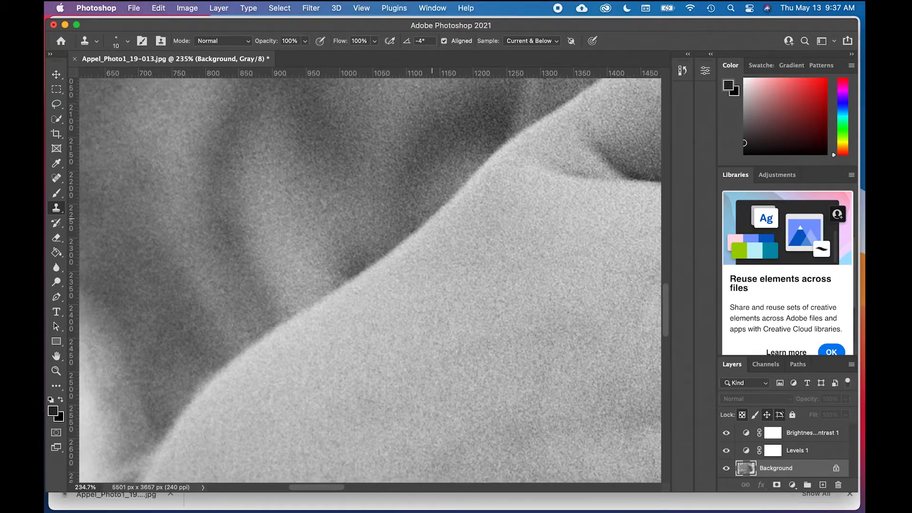
pyautogui.scroll(-1, 432, 217)
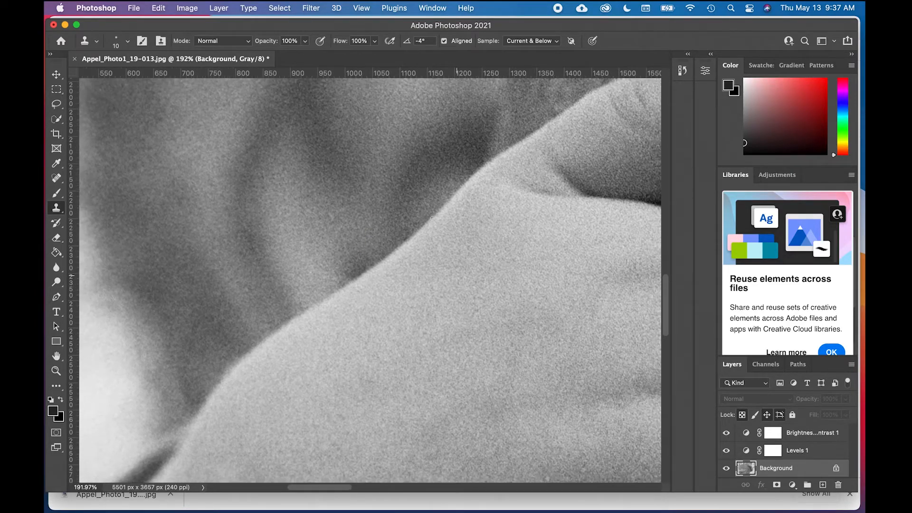
pyautogui.scroll(-2, 433, 218)
pyautogui.scroll(-1, 433, 218)
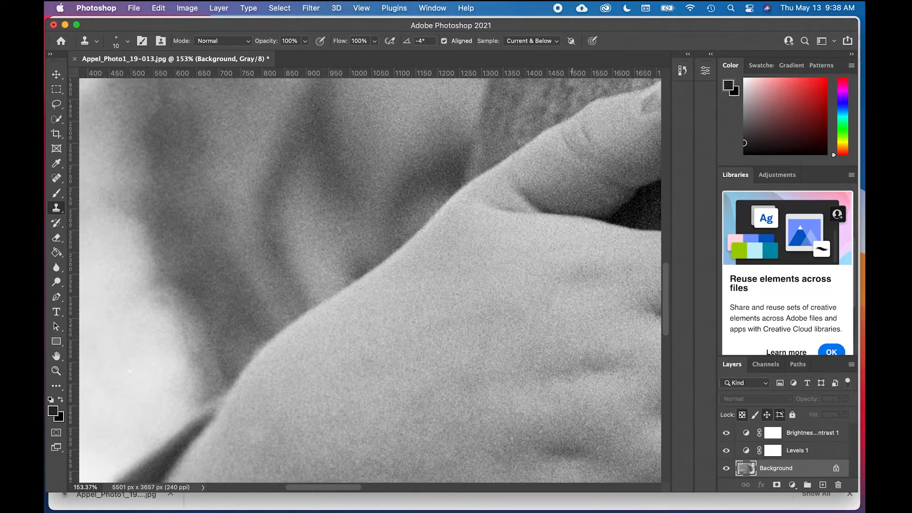
pyautogui.scroll(-1, 432, 218)
pyautogui.scroll(-1, 432, 218)
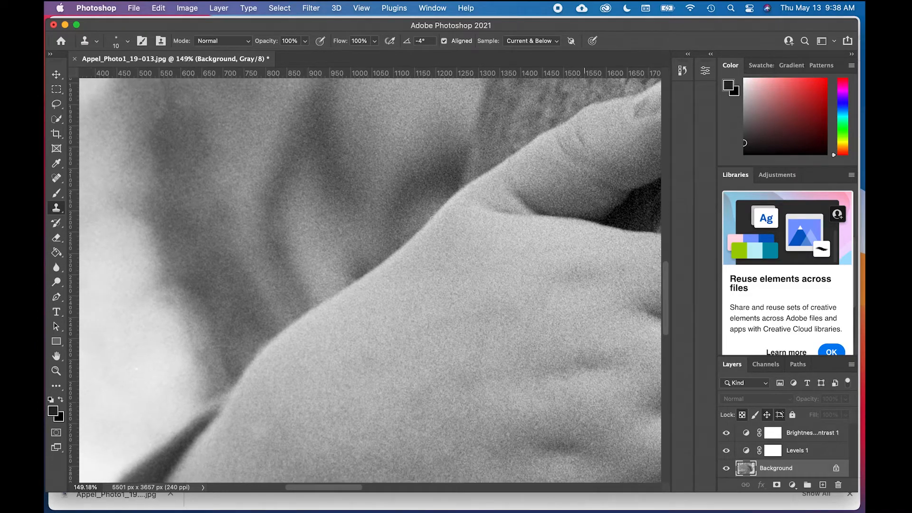
pyautogui.scroll(-1, 432, 218)
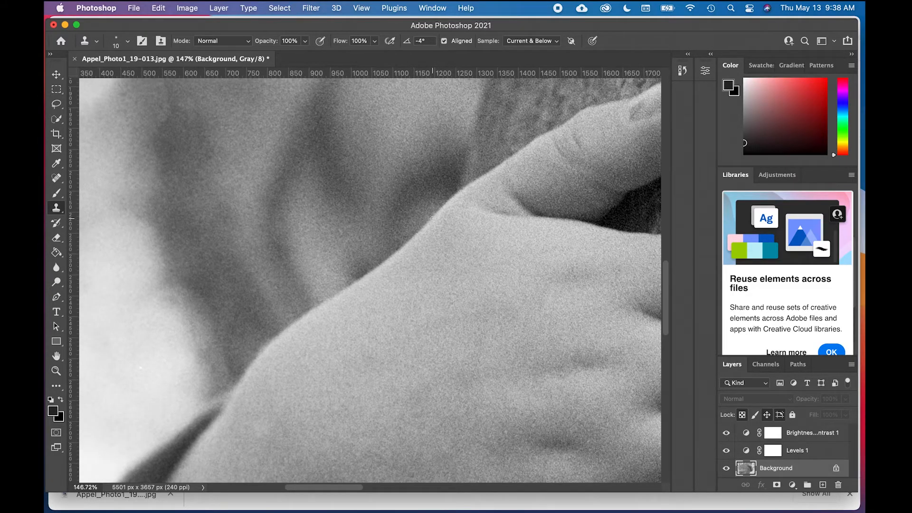
pyautogui.scroll(-10, 432, 218)
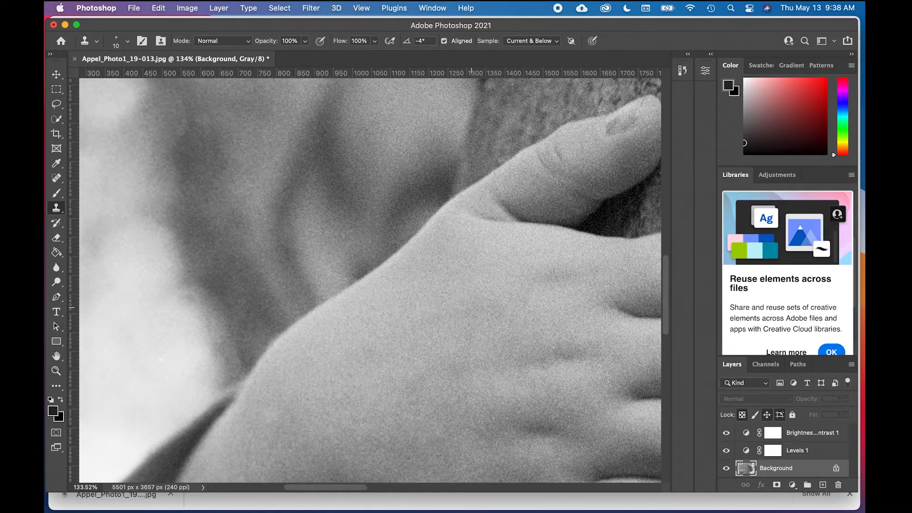
pyautogui.scroll(-5, 433, 218)
pyautogui.scroll(-3, 433, 218)
pyautogui.scroll(-5, 432, 219)
pyautogui.press('super+0')
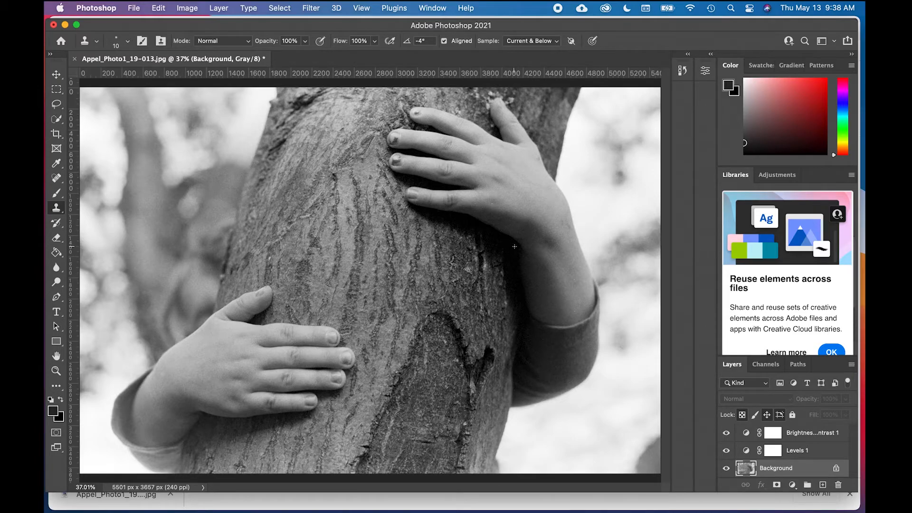
# Step: Heal the small white speck on the back of the upper hand with the Spot Healing Brush at size 25
pyautogui.scroll(3, 373, 274)
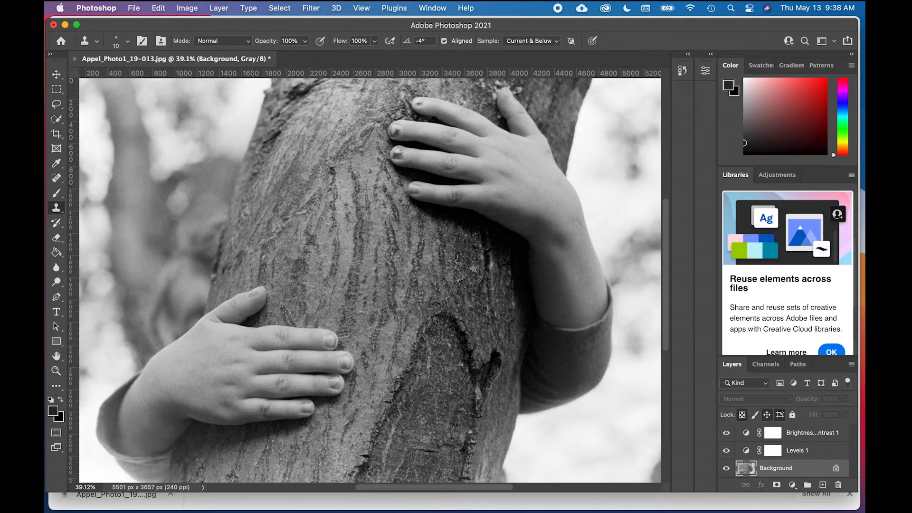
pyautogui.scroll(2, 391, 280)
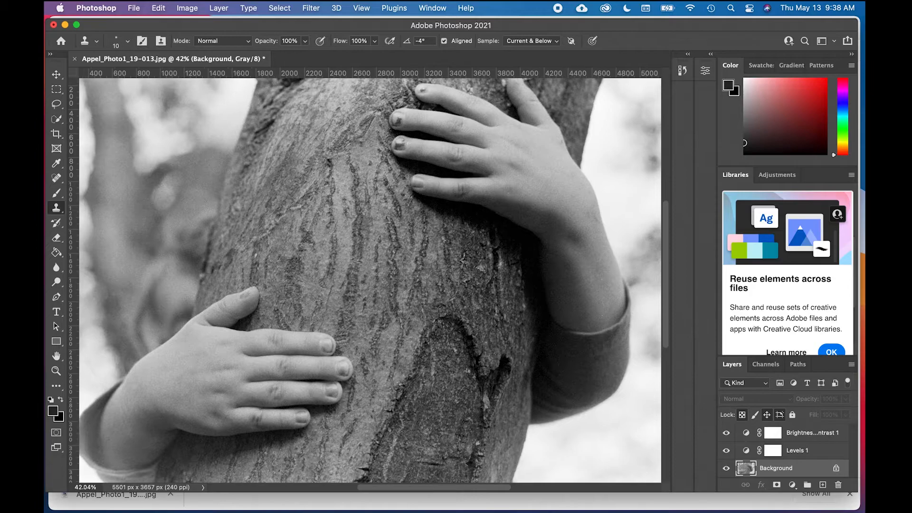
pyautogui.scroll(3, 375, 238)
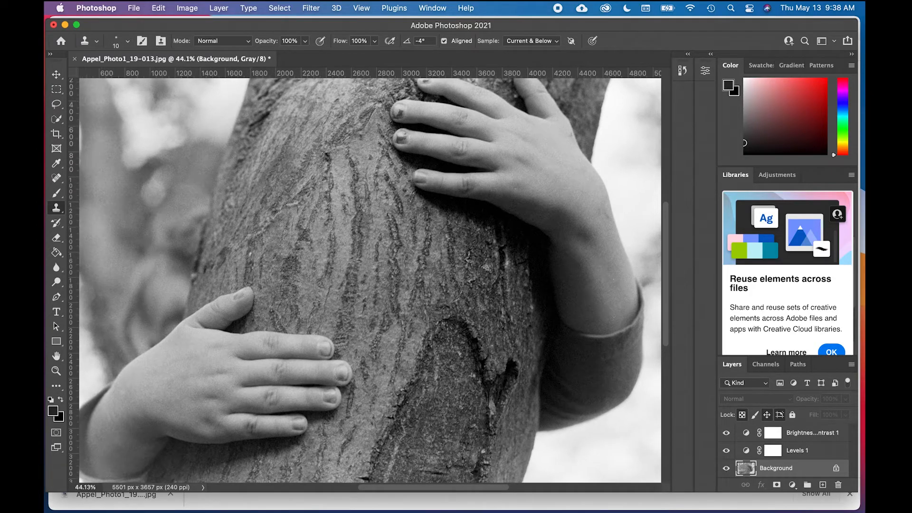
pyautogui.scroll(2, 372, 349)
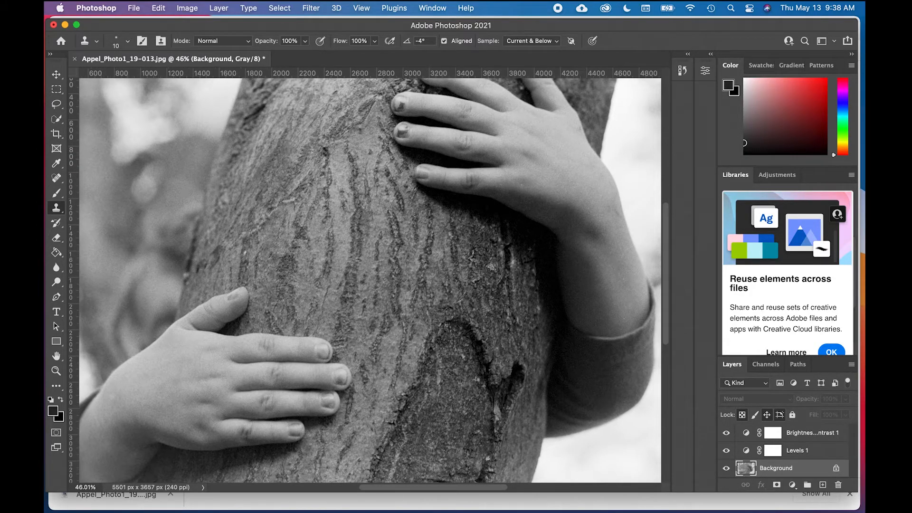
pyautogui.scroll(2, 371, 285)
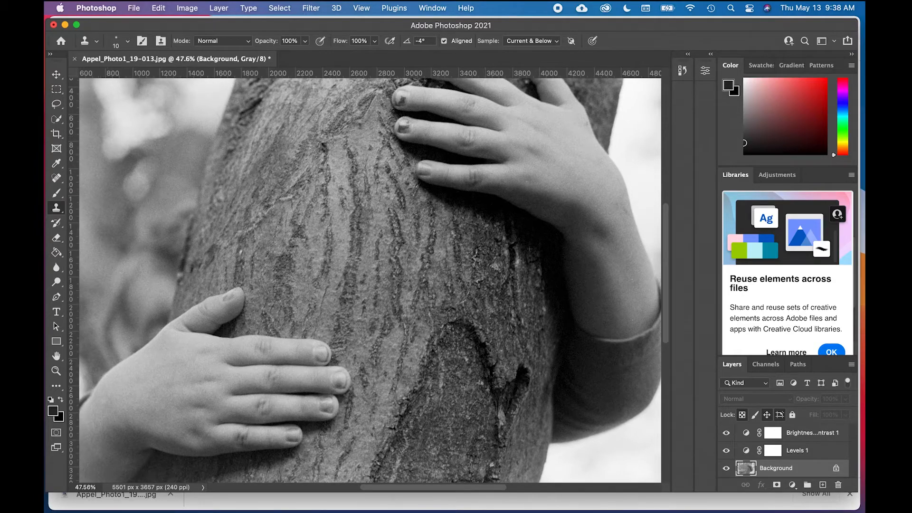
pyautogui.scroll(2, 372, 357)
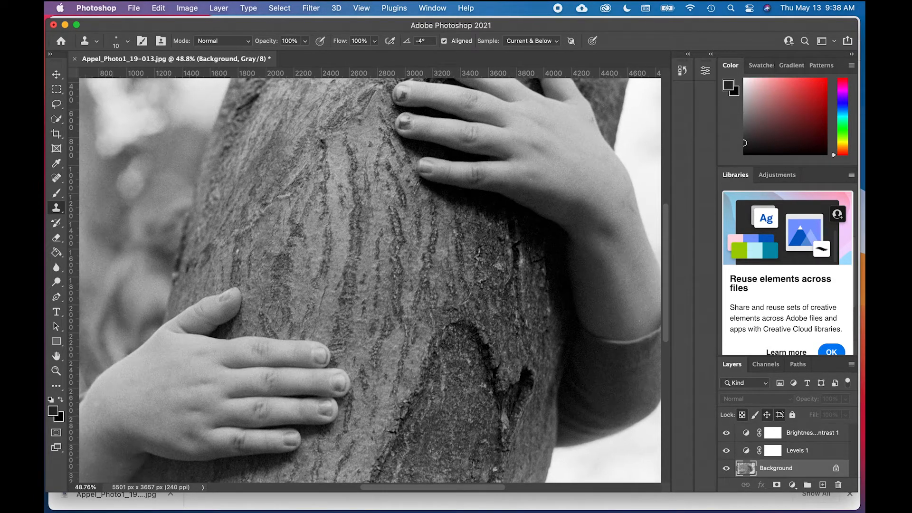
pyautogui.scroll(1, 385, 356)
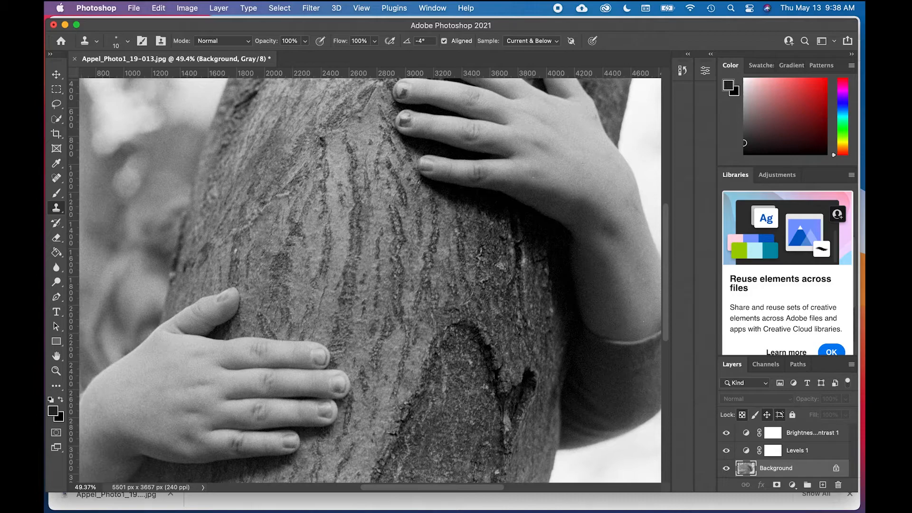
pyautogui.hscroll(5, 370, 280)
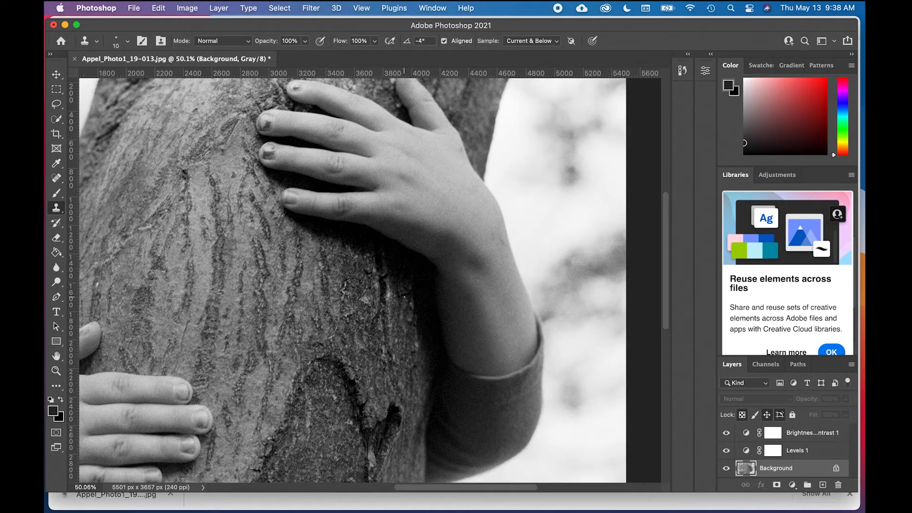
pyautogui.press('super+equal')
pyautogui.press('super+equal')
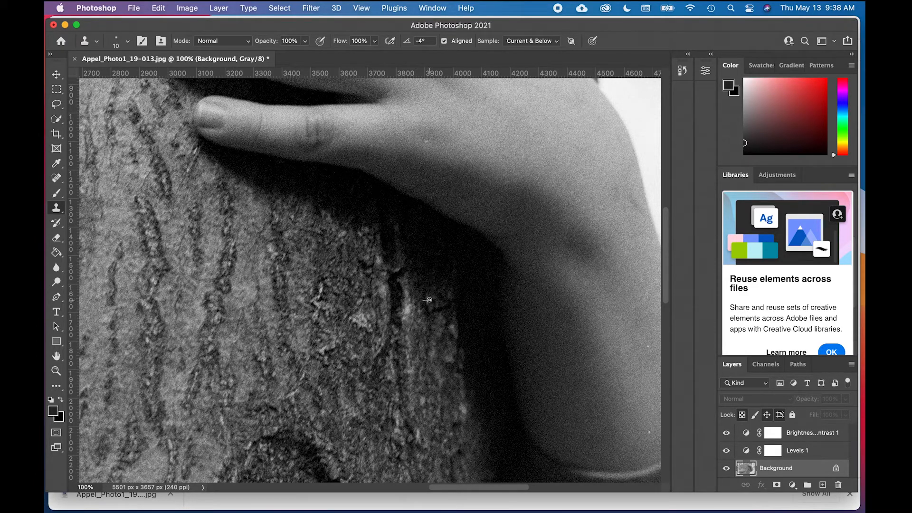
pyautogui.scroll(5, 447, 233)
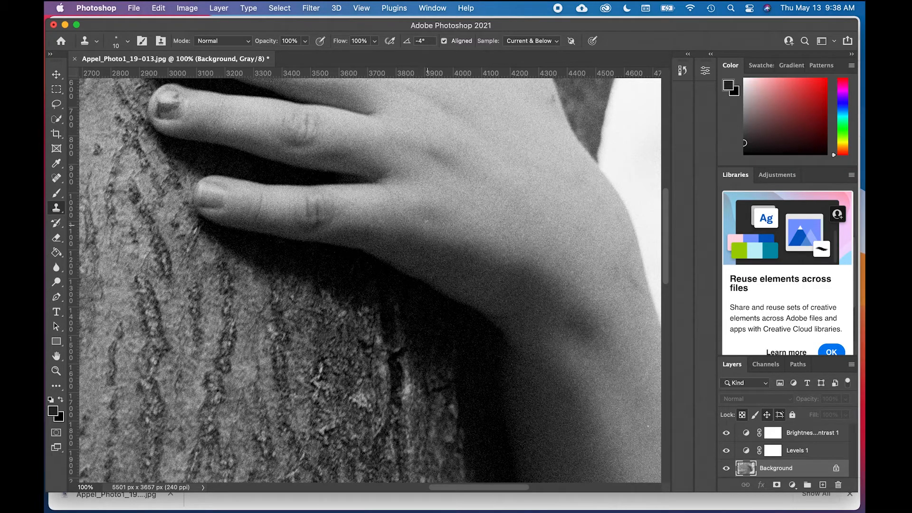
pyautogui.click(56, 177)
pyautogui.press(']')
pyautogui.press(']')
pyautogui.press(']')
pyautogui.moveTo(426, 220); pyautogui.dragTo(413, 271)
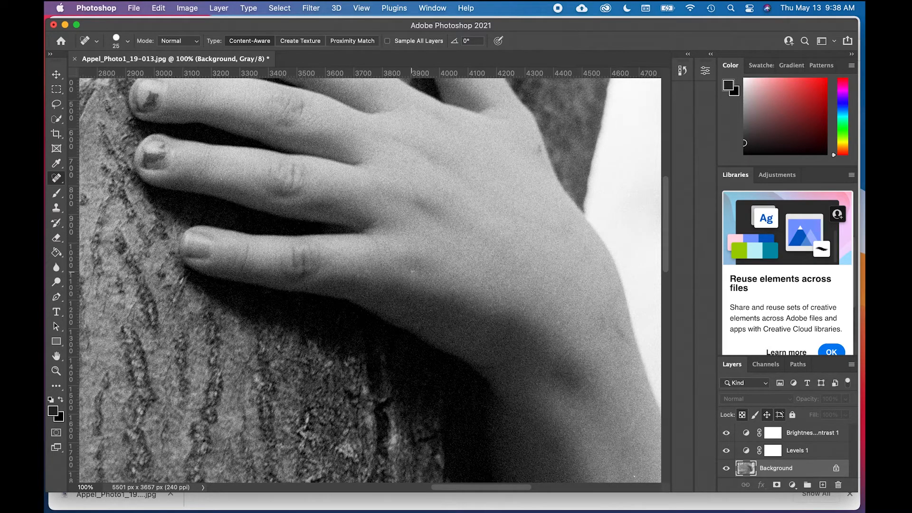
pyautogui.click(413, 272)
# Step: Inspect the upper hand, the bright background beside it and the bark along the photo's top edge for dust
pyautogui.hscroll(-2, 485, 294)
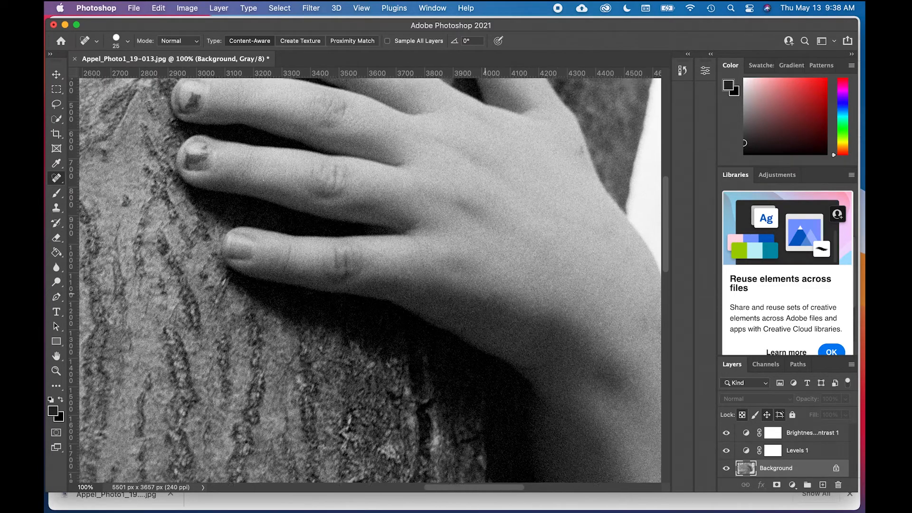
pyautogui.scroll(5, 486, 294)
pyautogui.scroll(2, 486, 294)
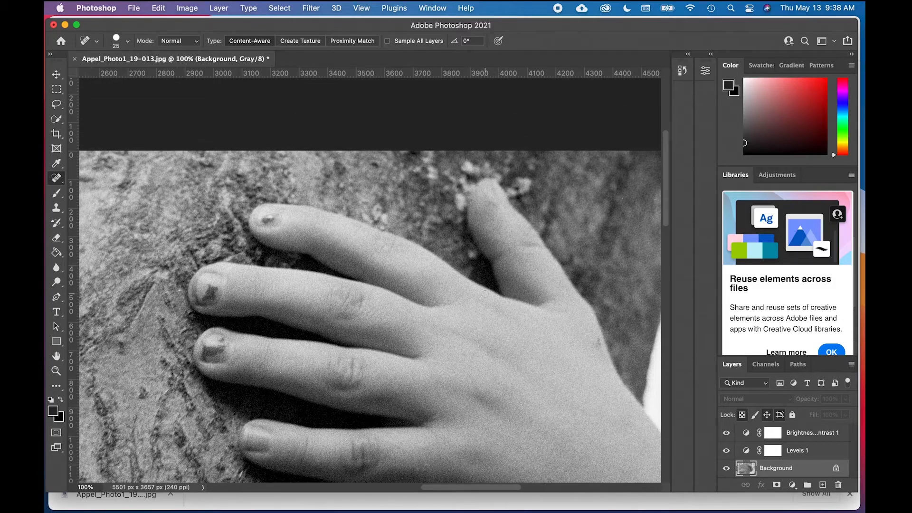
pyautogui.hscroll(3, 485, 294)
pyautogui.hscroll(10, 485, 323)
pyautogui.scroll(-2, 484, 324)
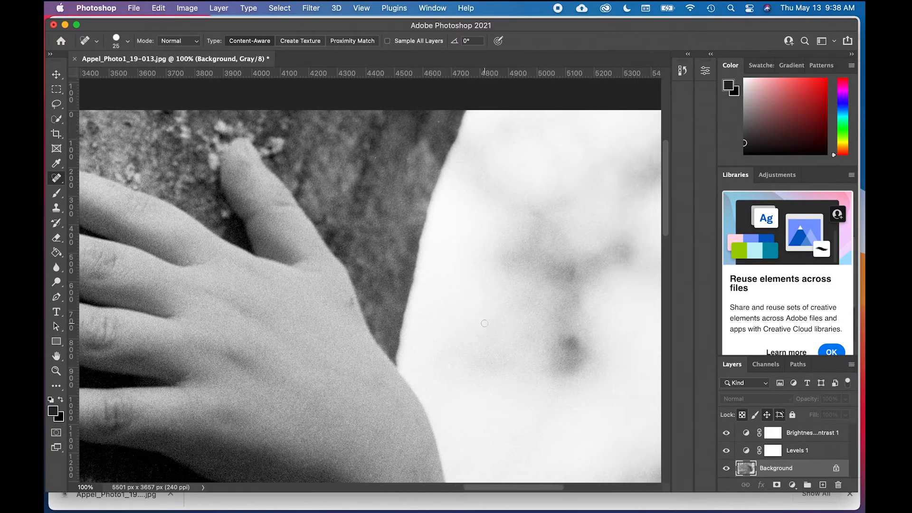
pyautogui.scroll(3, 484, 323)
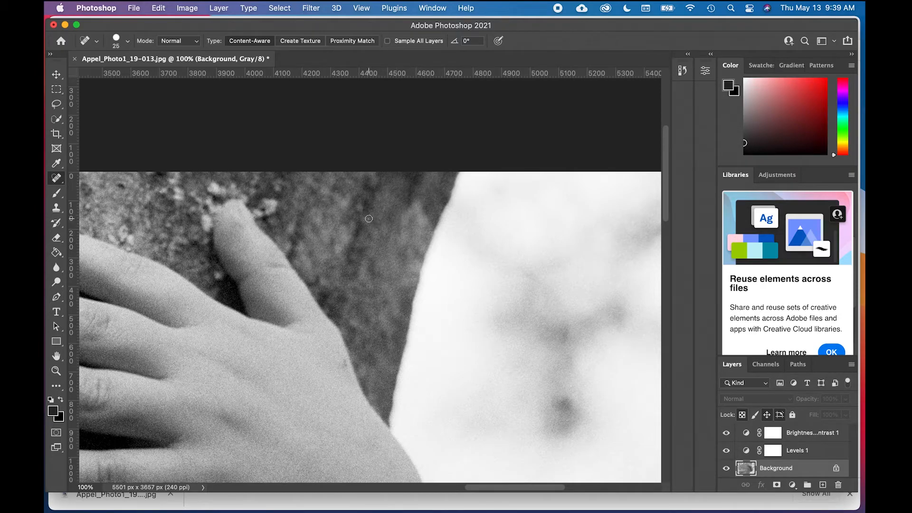
pyautogui.hscroll(-5, 371, 274)
pyautogui.scroll(-2, 371, 274)
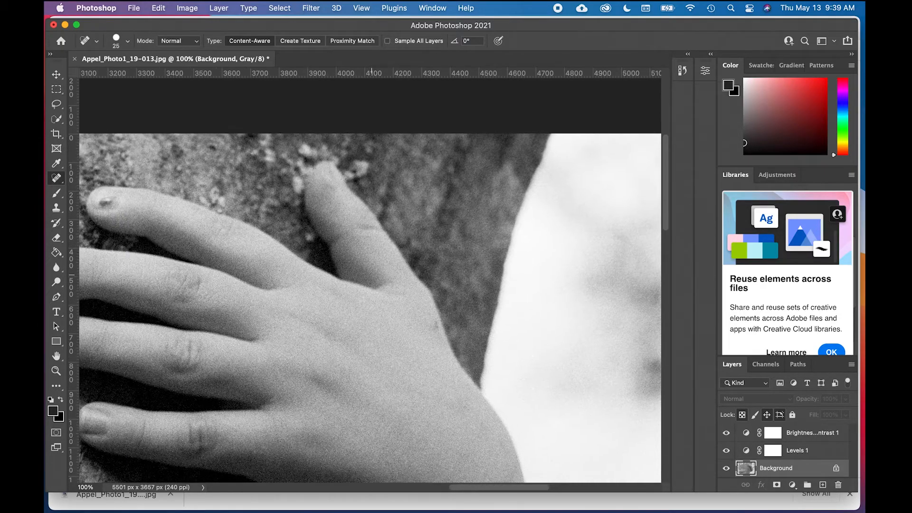
pyautogui.hscroll(-15, 324, 244)
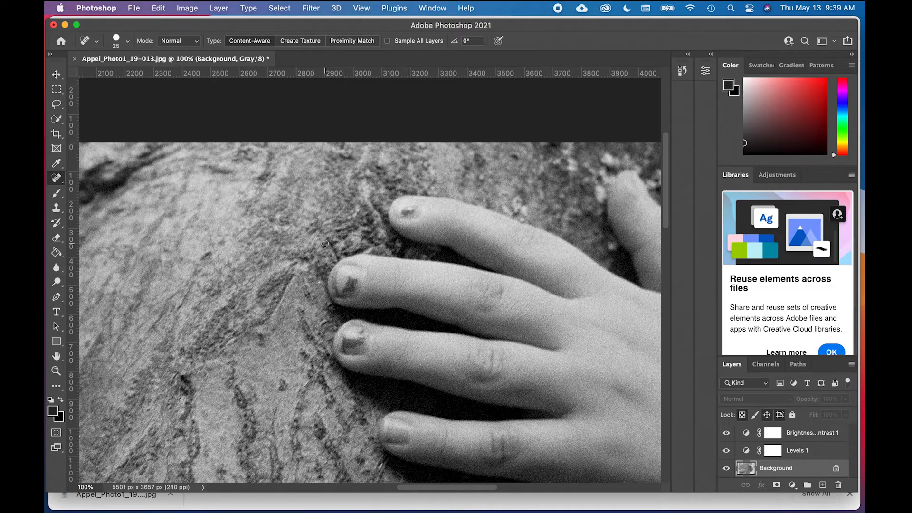
pyautogui.hscroll(-4, 216, 224)
pyautogui.scroll(1, 216, 224)
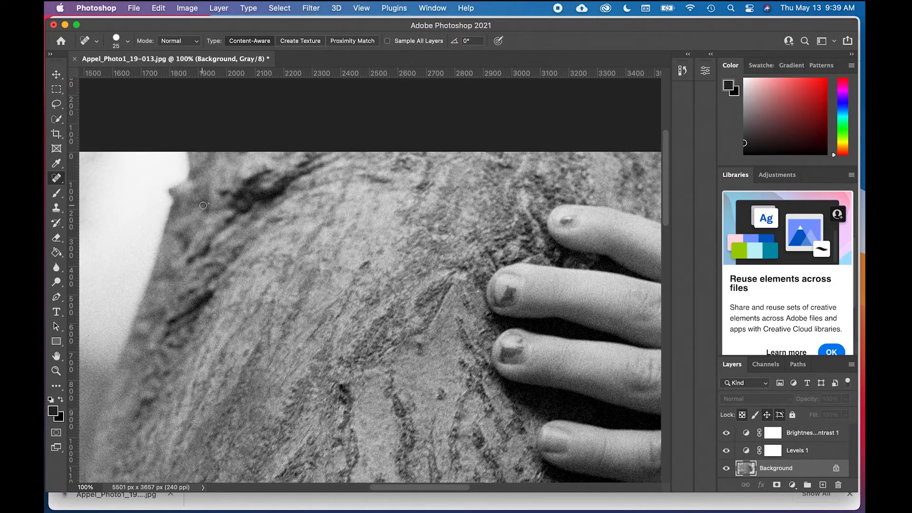
pyautogui.hscroll(-4, 223, 241)
pyautogui.scroll(1, 223, 241)
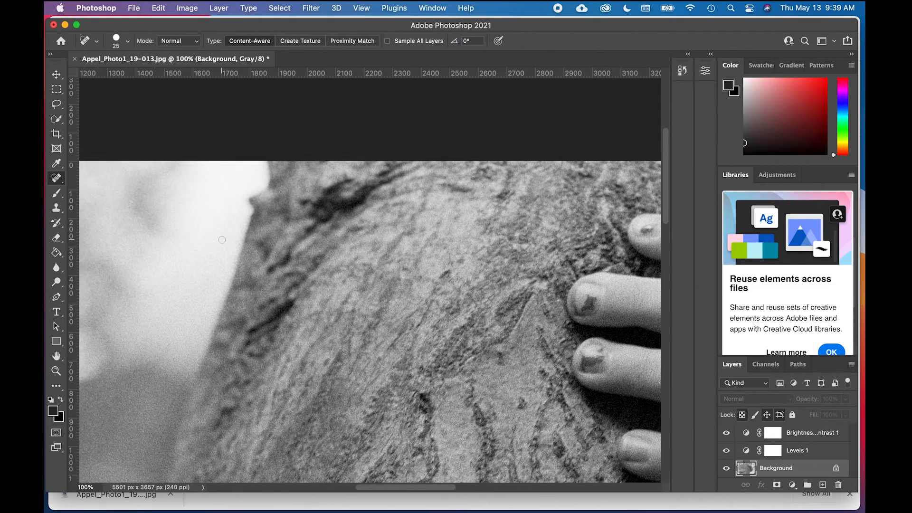
pyautogui.hscroll(-10, 223, 261)
pyautogui.hscroll(-9, 223, 262)
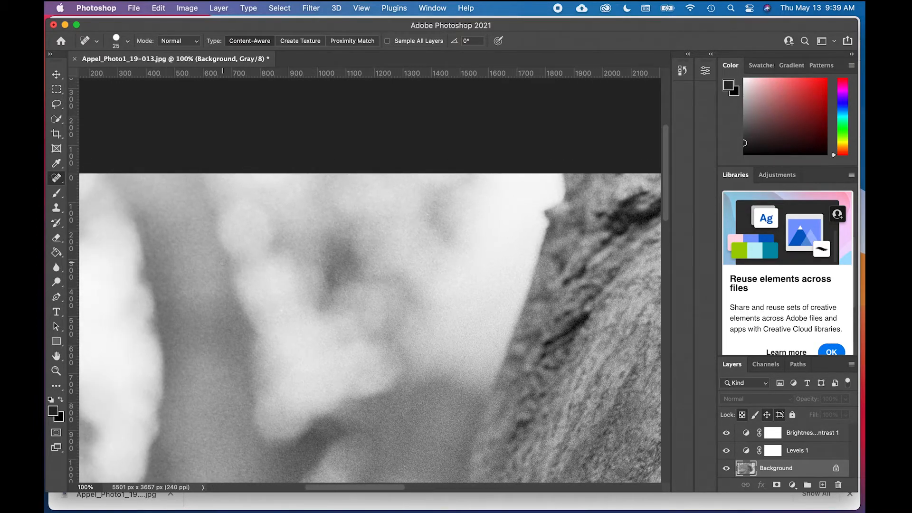
# Step: Heal the thin curved fibre beside the dark patch in the blurred background near the photo's upper left
pyautogui.hscroll(-1, 222, 261)
pyautogui.moveTo(342, 261); pyautogui.dragTo(350, 297)
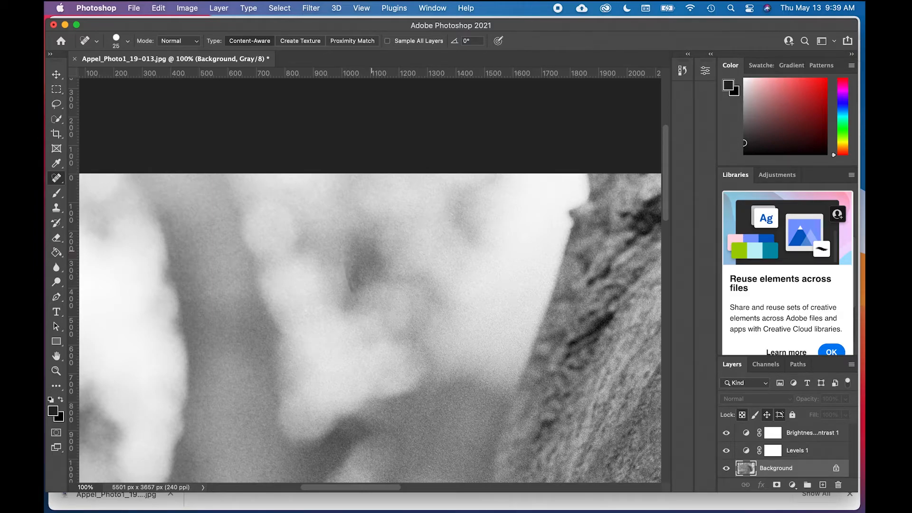
pyautogui.click(346, 261)
pyautogui.moveTo(352, 280); pyautogui.dragTo(352, 289)
# Step: Inspect the blurred background along the photo's left side, from the top edge down to the lower hand, for dust
pyautogui.hscroll(-3, 363, 254)
pyautogui.hscroll(-2, 363, 254)
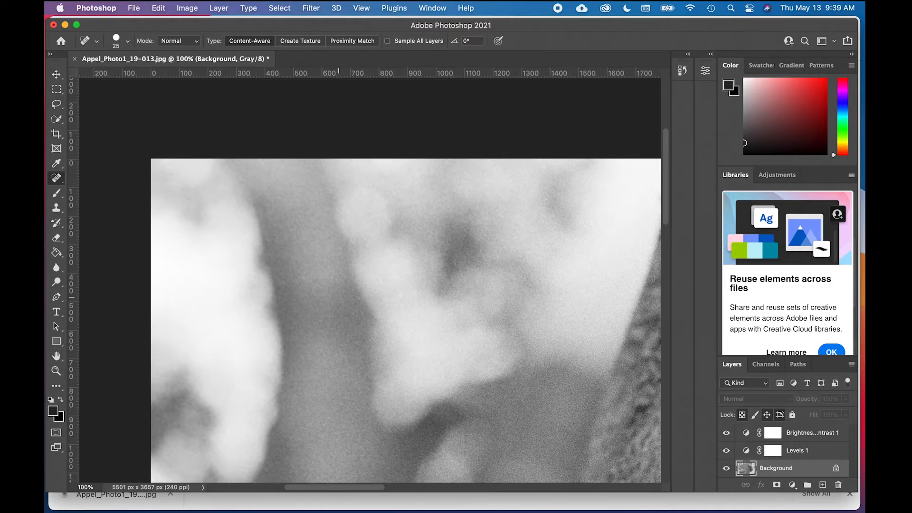
pyautogui.scroll(-4, 341, 295)
pyautogui.scroll(3, 341, 295)
pyautogui.scroll(-3, 341, 296)
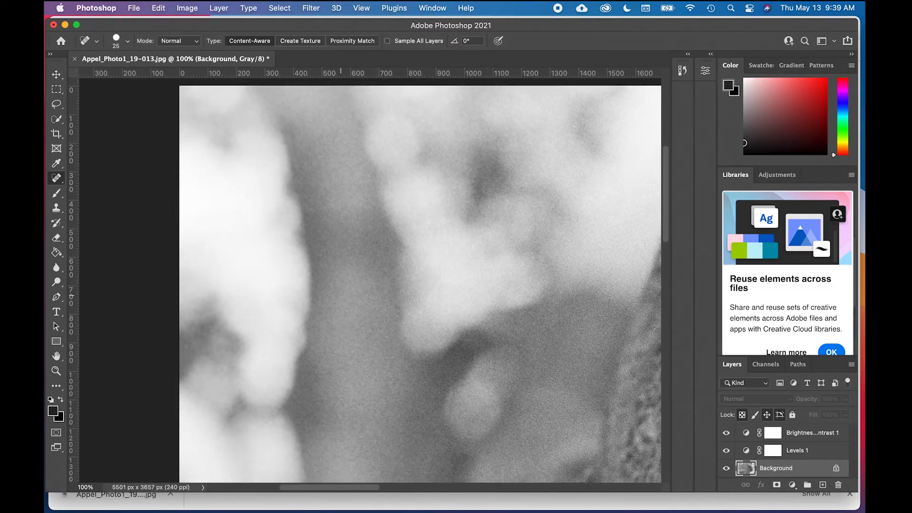
pyautogui.hscroll(2, 341, 295)
pyautogui.scroll(-5, 341, 295)
pyautogui.hscroll(3, 341, 295)
pyautogui.scroll(-5, 341, 295)
pyautogui.hscroll(-3, 341, 295)
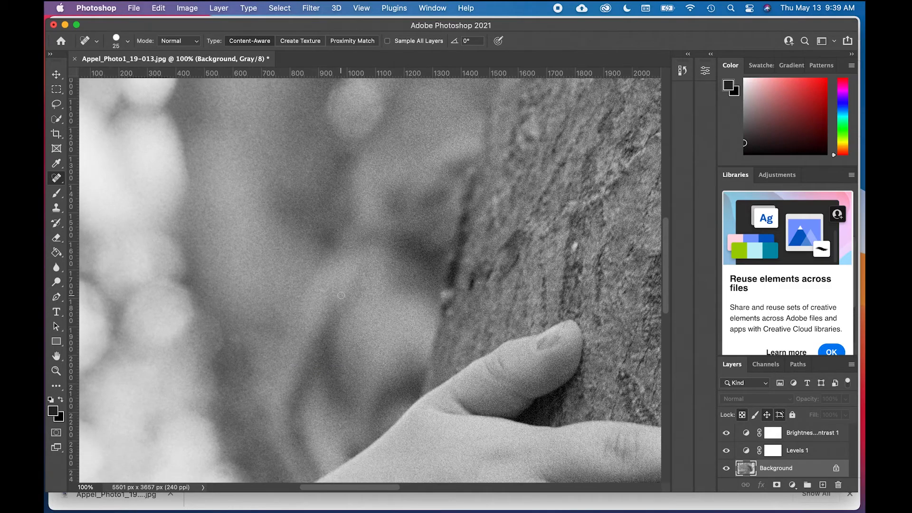
pyautogui.scroll(-5, 341, 296)
pyautogui.hscroll(-3, 341, 295)
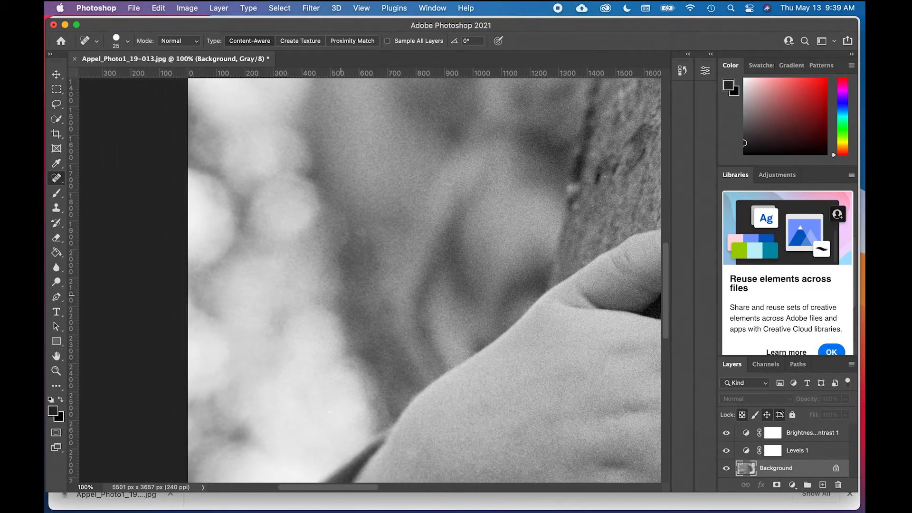
# Step: Inspect the lower hand, its sleeve and the bark beneath and above the fingers for dust
pyautogui.scroll(-5, 342, 296)
pyautogui.hscroll(4, 341, 295)
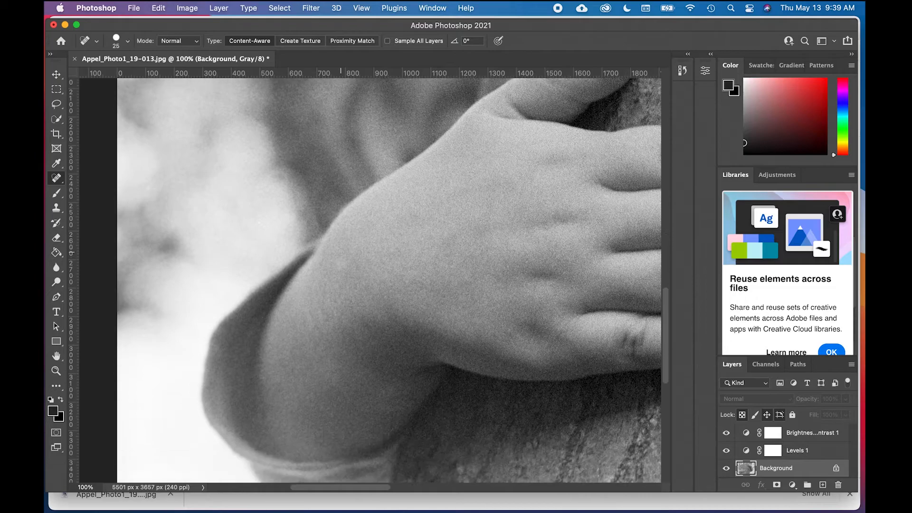
pyautogui.scroll(-1, 342, 295)
pyautogui.hscroll(1, 342, 296)
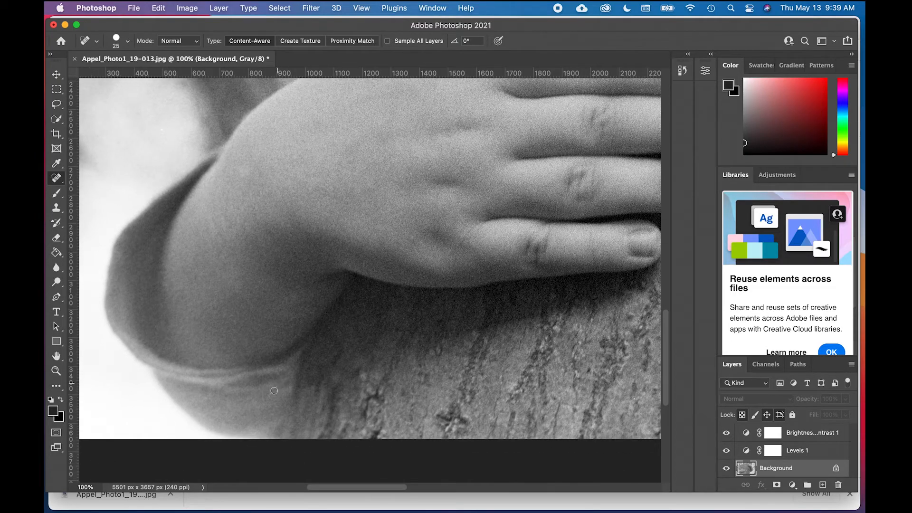
pyautogui.hscroll(6, 272, 394)
pyautogui.scroll(1, 272, 394)
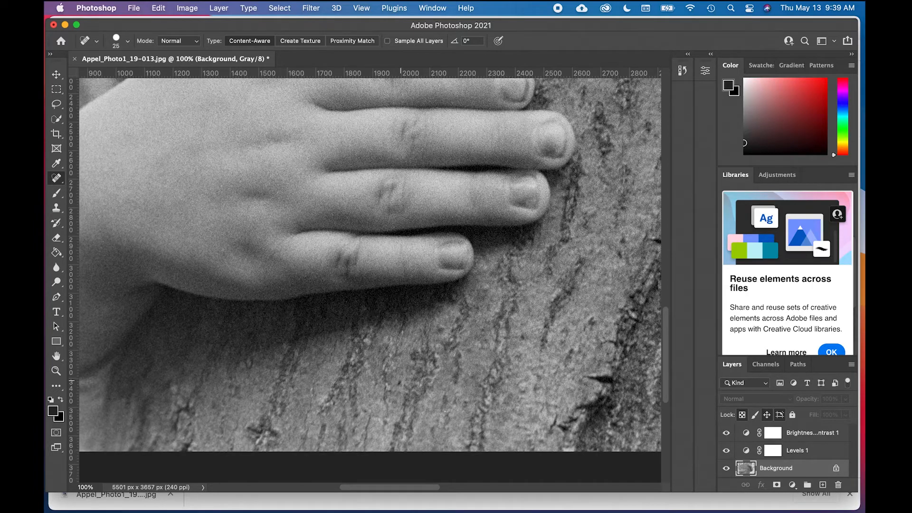
pyautogui.hscroll(2, 430, 360)
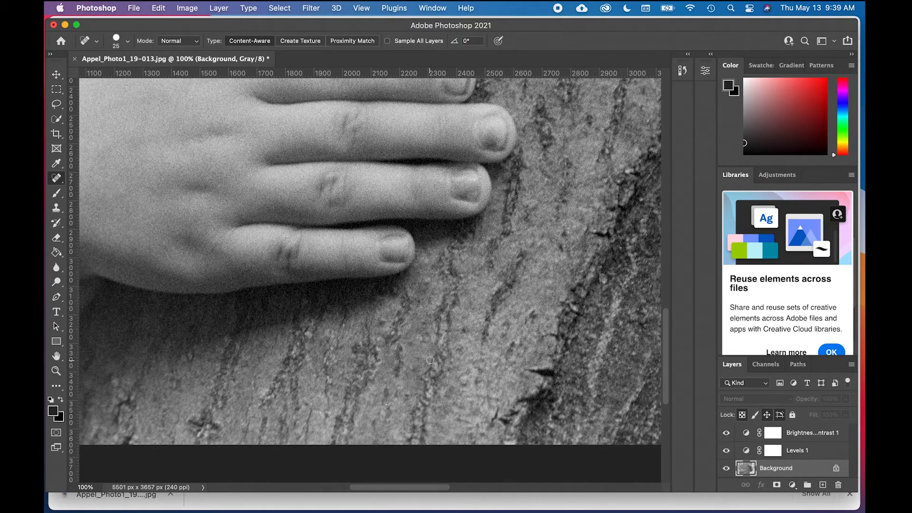
pyautogui.scroll(4, 431, 360)
pyautogui.scroll(6, 430, 356)
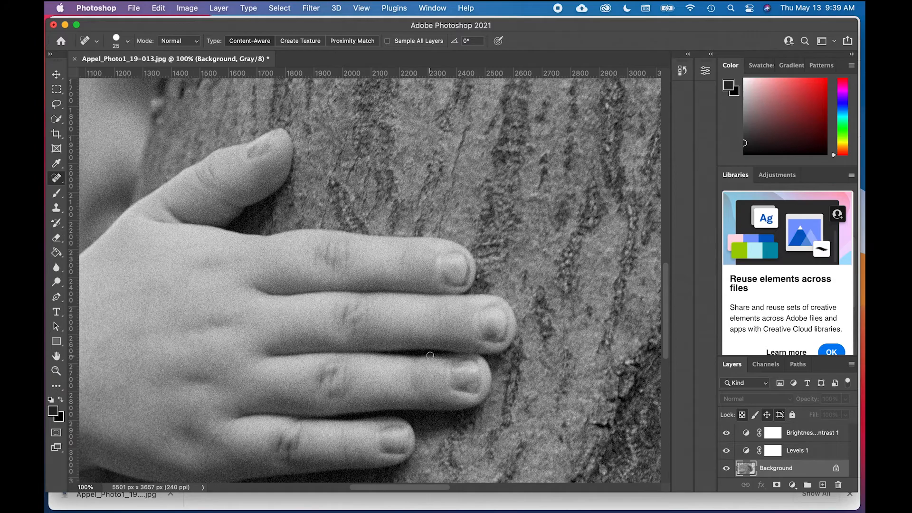
pyautogui.scroll(9, 428, 352)
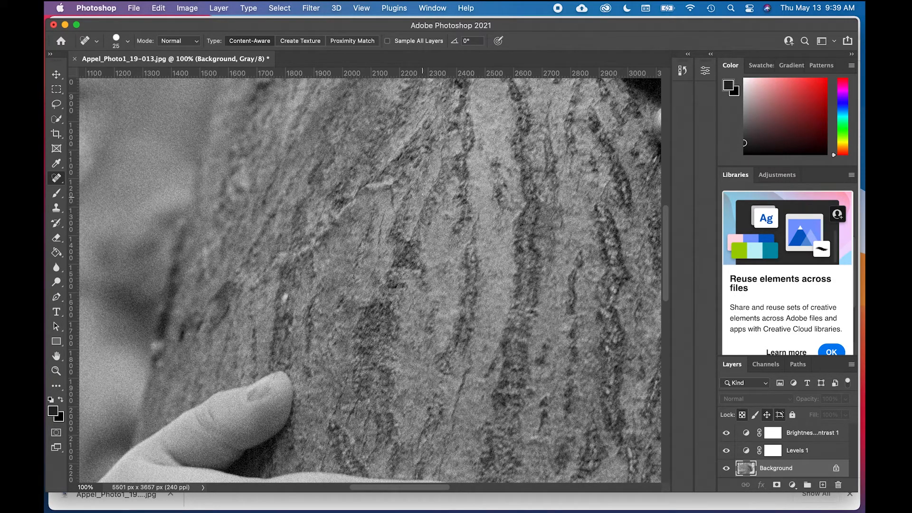
# Step: Inspect the bark between the two hands and the dark bark hollow down to the photo's bottom edge for dust
pyautogui.scroll(4, 430, 244)
pyautogui.hscroll(3, 430, 243)
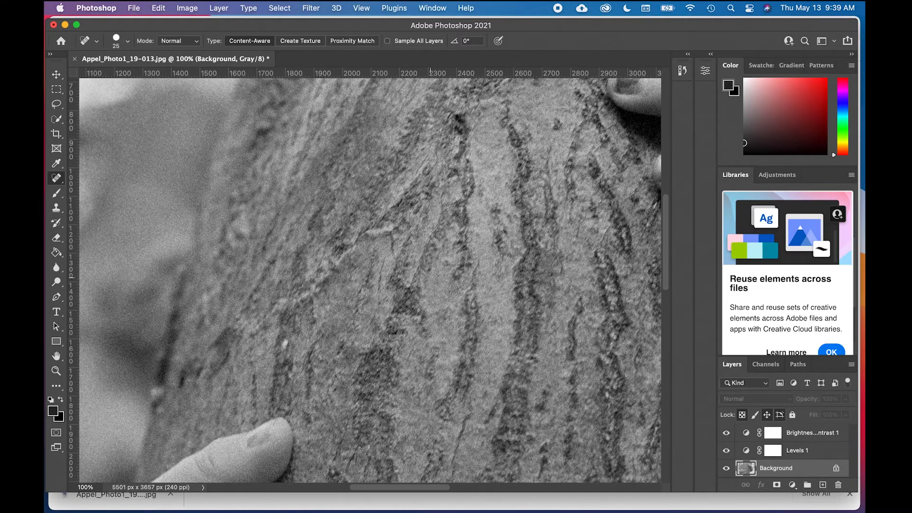
pyautogui.hscroll(6, 430, 243)
pyautogui.scroll(-3, 430, 242)
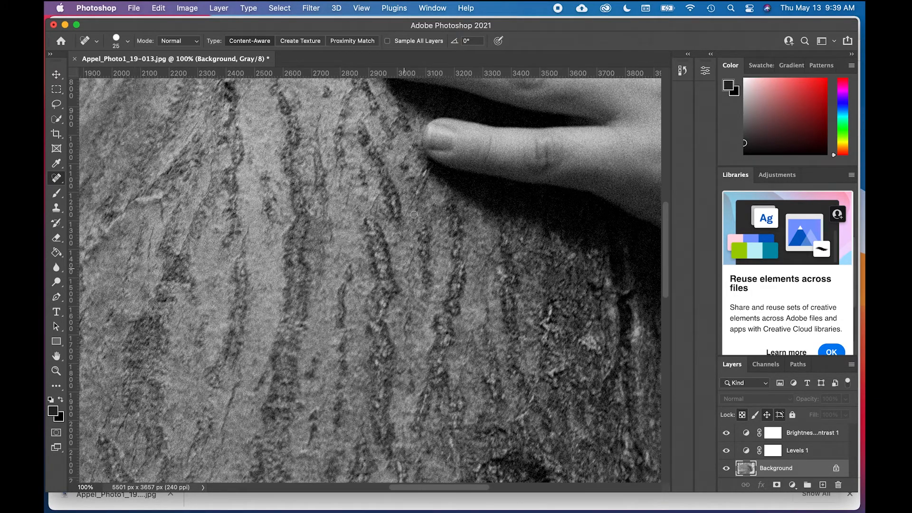
pyautogui.scroll(-2, 417, 258)
pyautogui.hscroll(1, 417, 258)
pyautogui.scroll(-2, 418, 258)
pyautogui.hscroll(1, 418, 258)
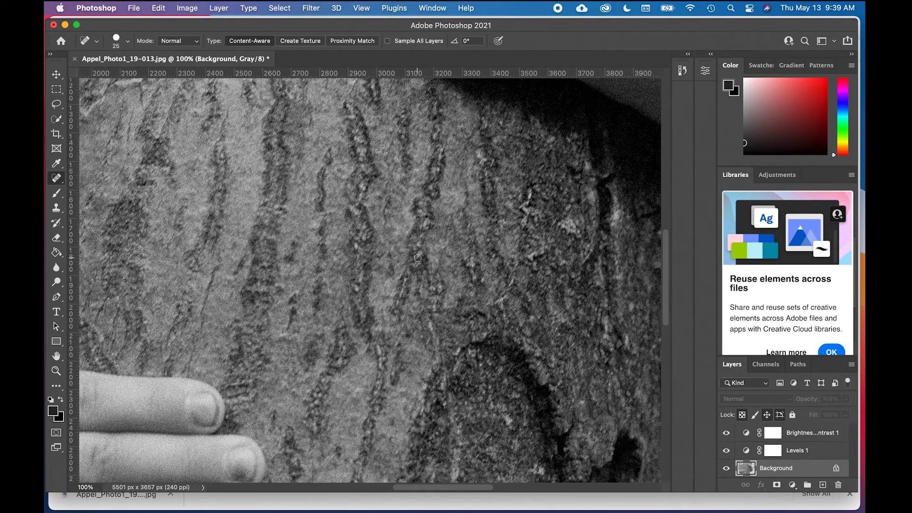
pyautogui.scroll(-2, 418, 258)
pyautogui.hscroll(1, 418, 258)
pyautogui.scroll(-2, 462, 321)
pyautogui.hscroll(1, 462, 321)
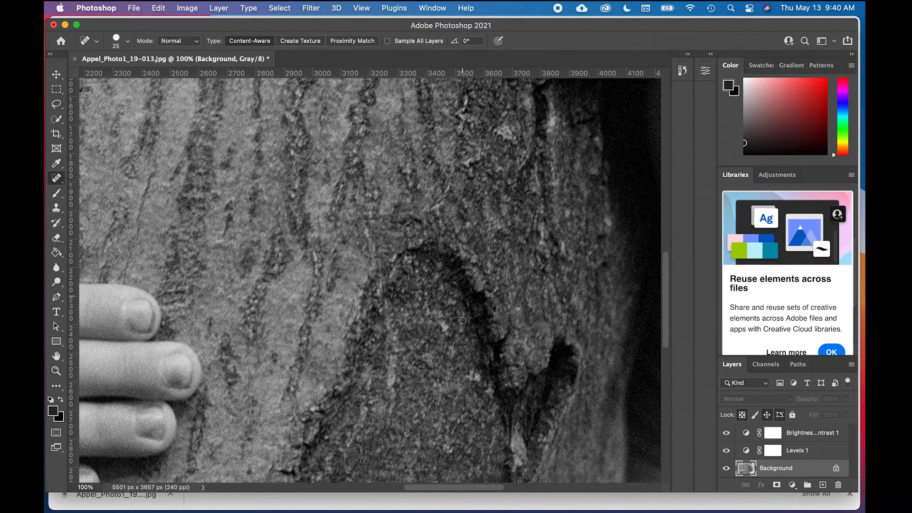
pyautogui.scroll(-3, 463, 321)
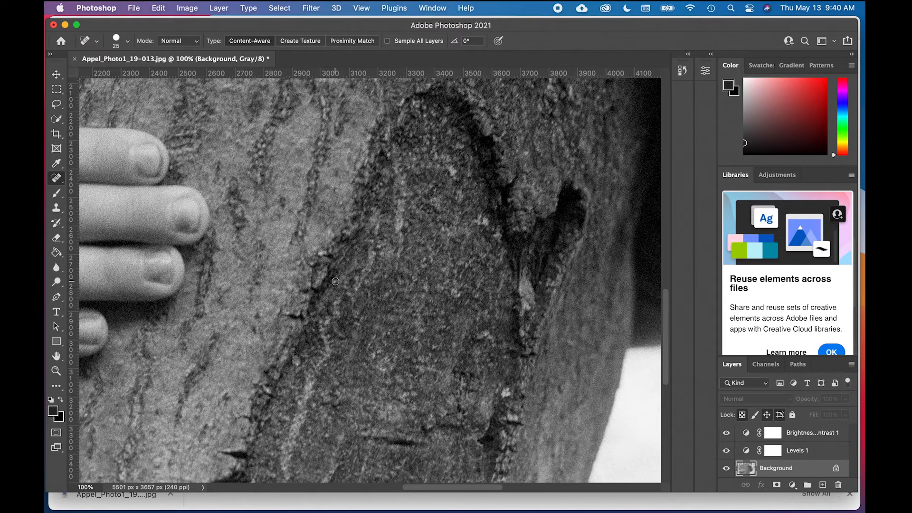
pyautogui.scroll(-5, 387, 301)
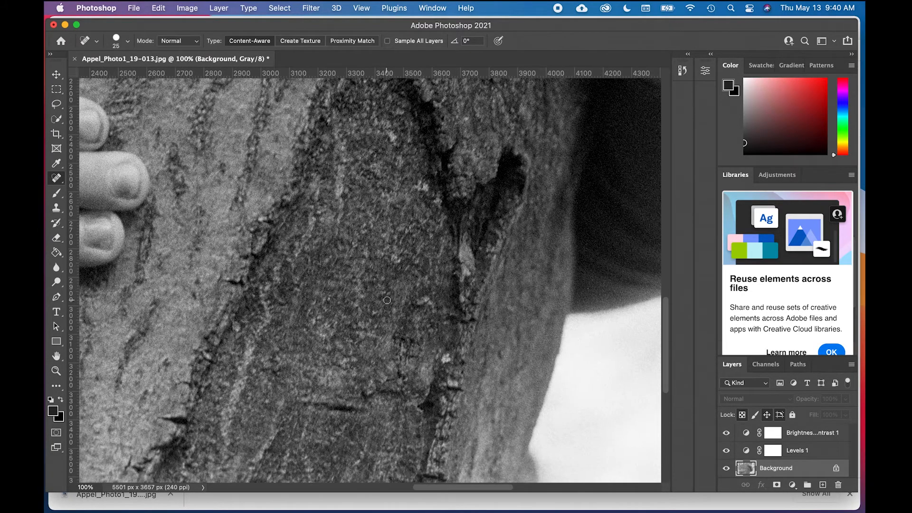
pyautogui.hscroll(10, 356, 295)
pyautogui.scroll(4, 356, 295)
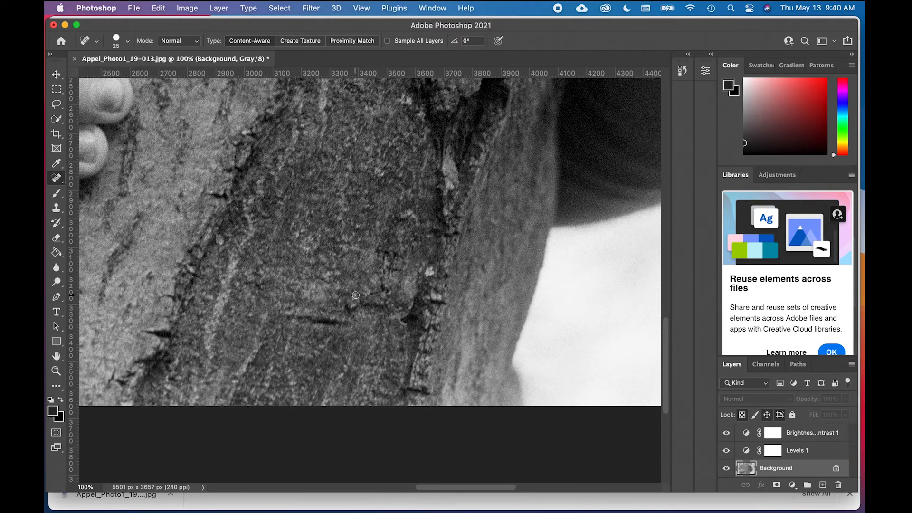
# Step: Heal the small white speck on the upper hand's forearm, just above the sleeve cuff
pyautogui.scroll(5, 389, 253)
pyautogui.hscroll(5, 388, 253)
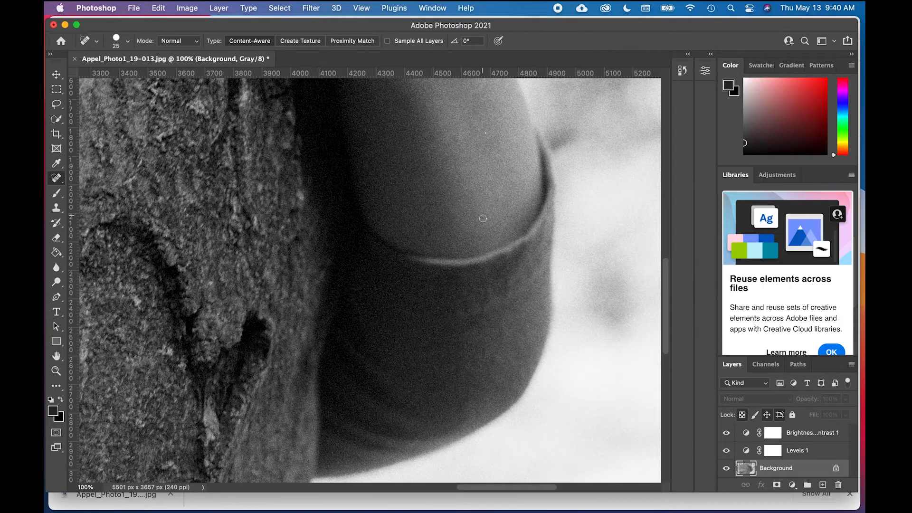
pyautogui.click(486, 218)
pyautogui.click(486, 133)
# Step: Inspect the upper arm's forearm, wrist and fingers and the bark up to the photo's top edge for dust
pyautogui.scroll(5, 491, 171)
pyautogui.hscroll(-2, 490, 171)
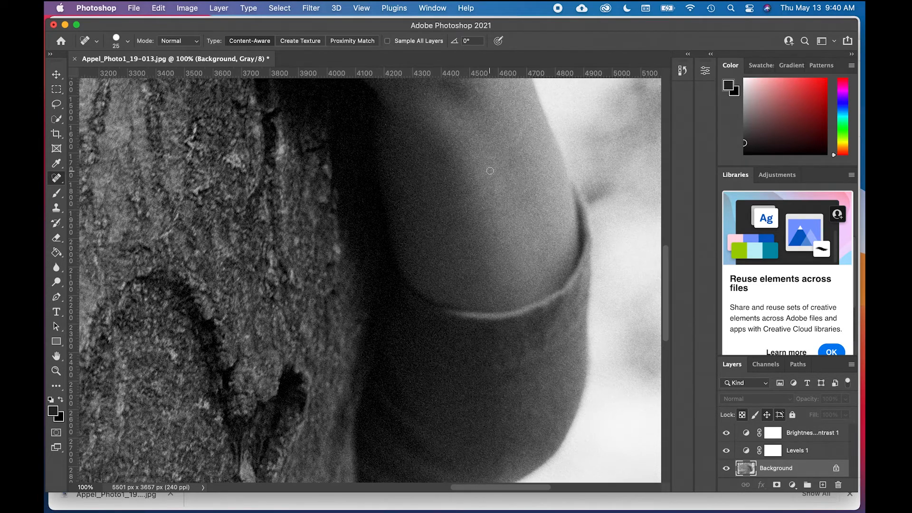
pyautogui.scroll(4, 490, 171)
pyautogui.scroll(4, 474, 154)
pyautogui.hscroll(-2, 474, 155)
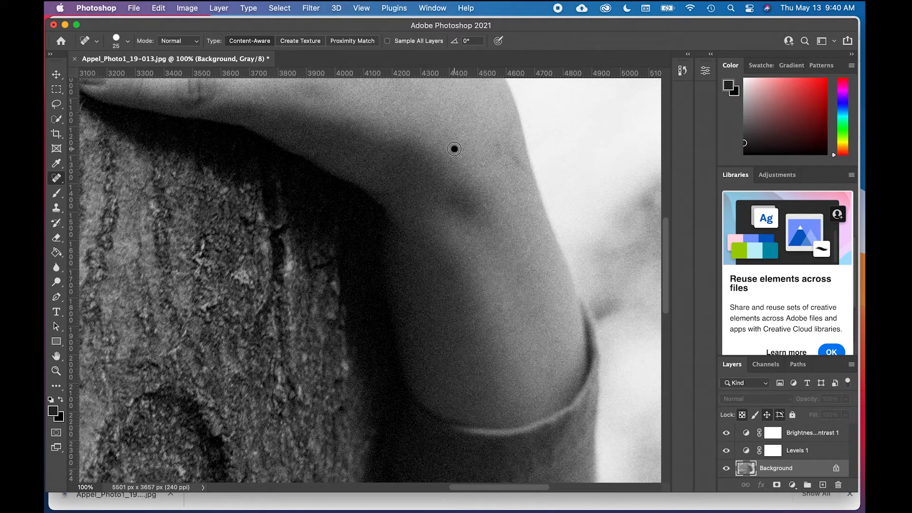
pyautogui.scroll(1, 468, 162)
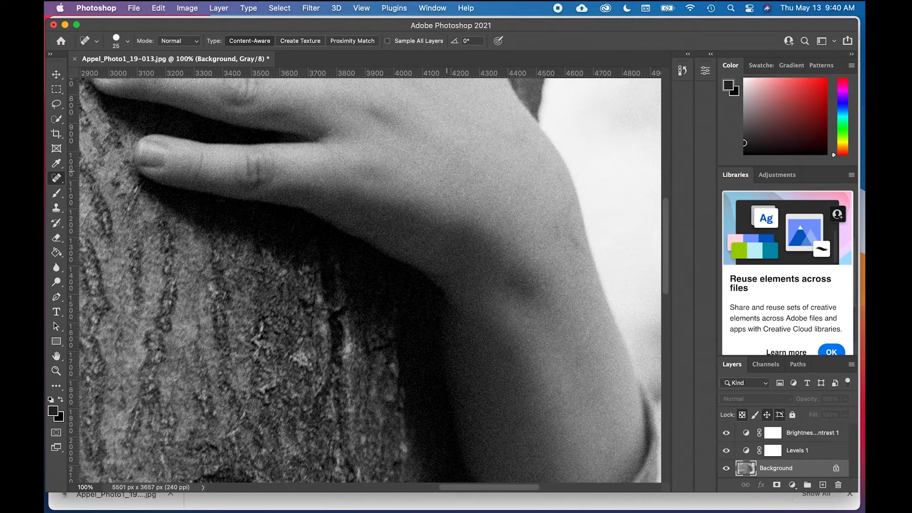
pyautogui.scroll(5, 447, 174)
pyautogui.hscroll(-5, 447, 174)
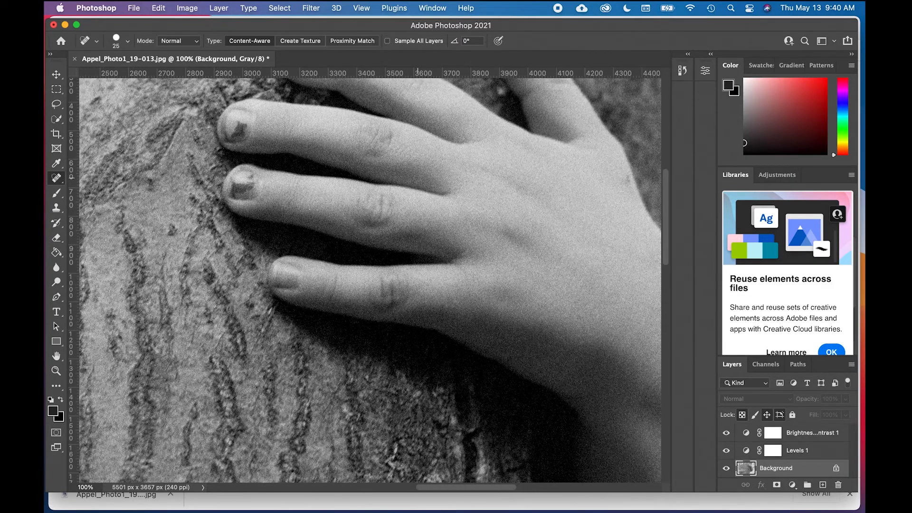
pyautogui.scroll(3, 419, 178)
pyautogui.hscroll(-2, 418, 178)
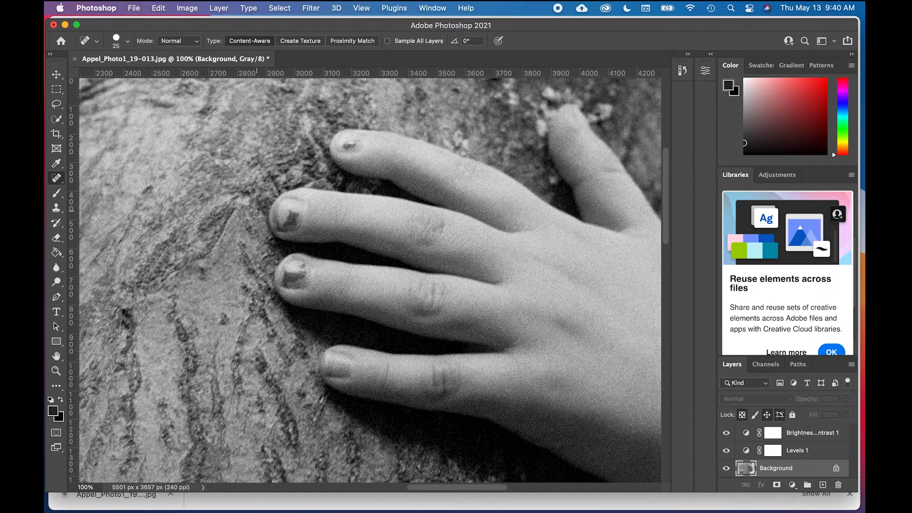
pyautogui.scroll(3, 304, 240)
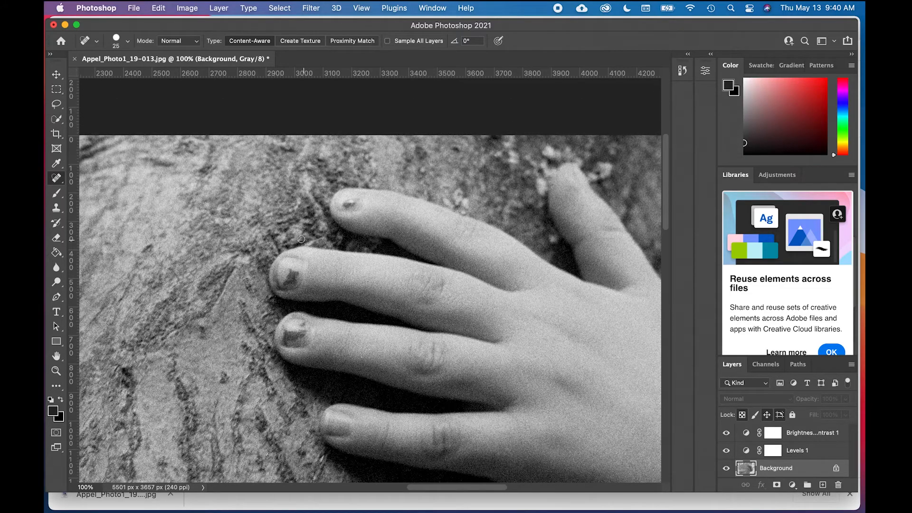
pyautogui.scroll(-2, 372, 222)
pyautogui.hscroll(-3, 372, 222)
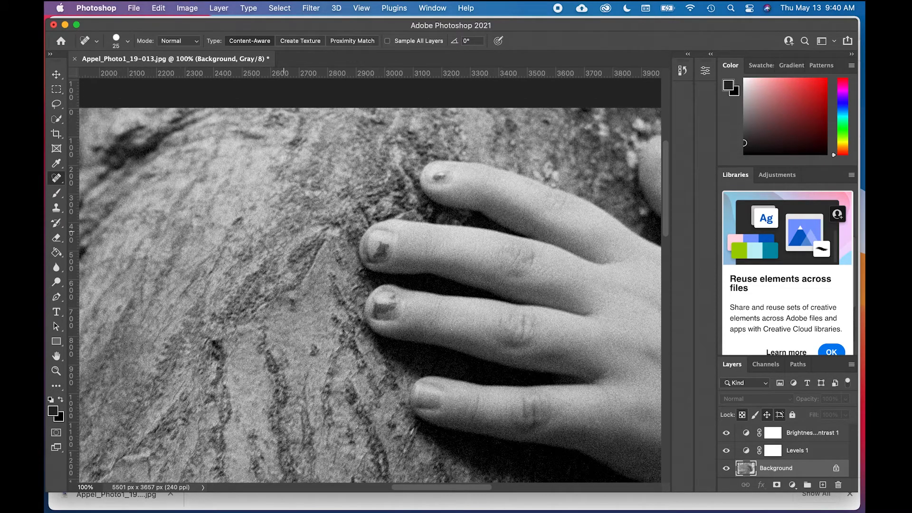
# Step: Heal the small bright speck on the bark just above the lower hand's thumb
pyautogui.scroll(-2, 309, 223)
pyautogui.hscroll(-3, 309, 223)
pyautogui.hscroll(-2, 233, 302)
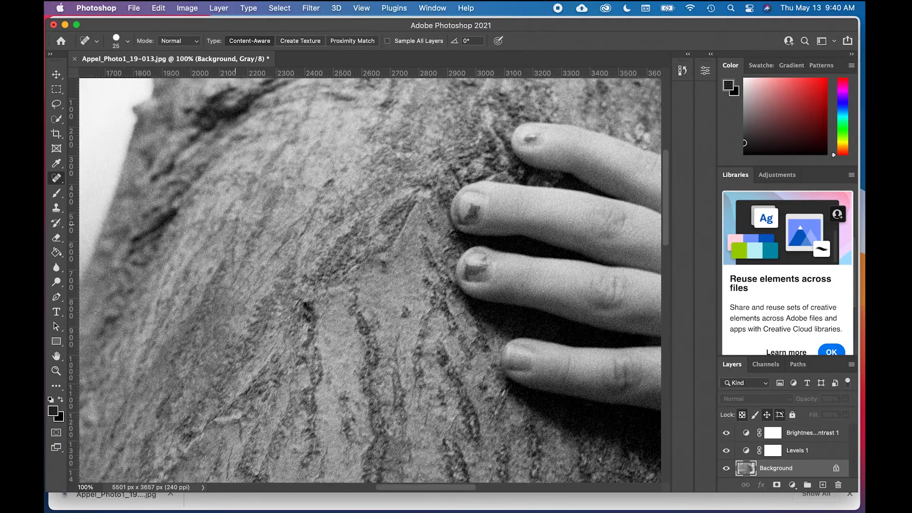
pyautogui.scroll(-4, 234, 302)
pyautogui.scroll(-5, 233, 303)
pyautogui.hscroll(1, 234, 303)
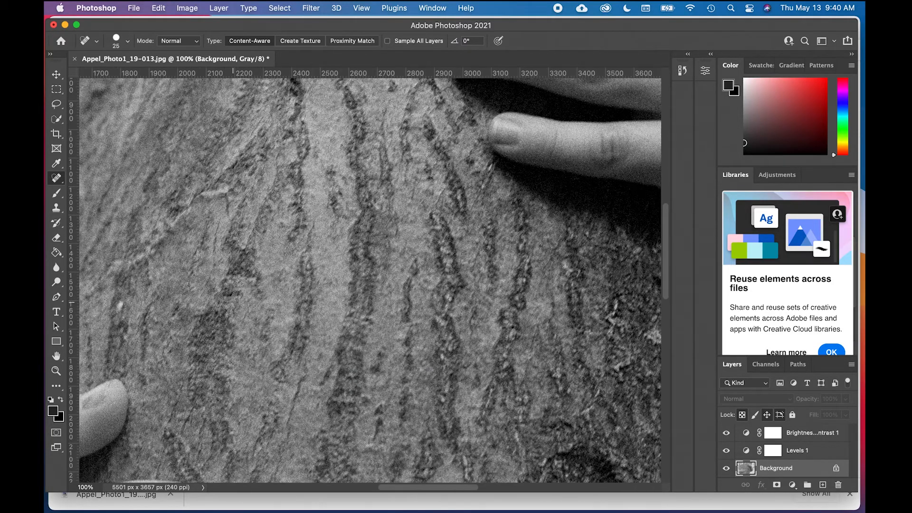
pyautogui.hscroll(-2, 170, 296)
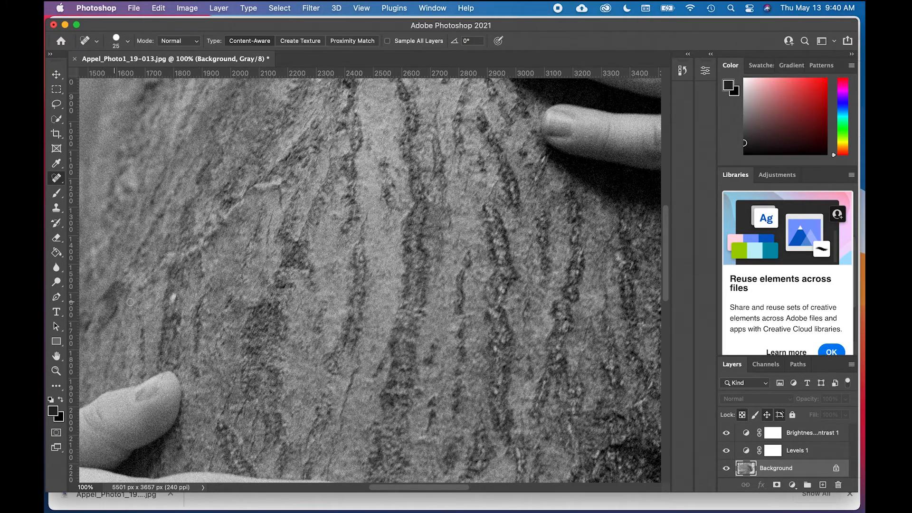
pyautogui.moveTo(171, 296); pyautogui.dragTo(172, 304)
# Step: Inspect the bark from the lower hand's fingertips across to the dark hollow and the trunk's shaded edge
pyautogui.scroll(-5, 254, 288)
pyautogui.hscroll(3, 255, 288)
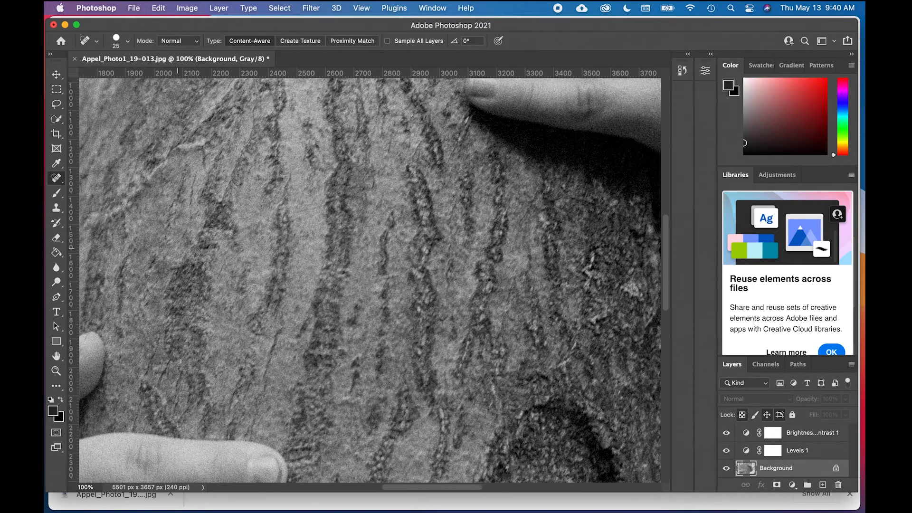
pyautogui.scroll(-5, 255, 288)
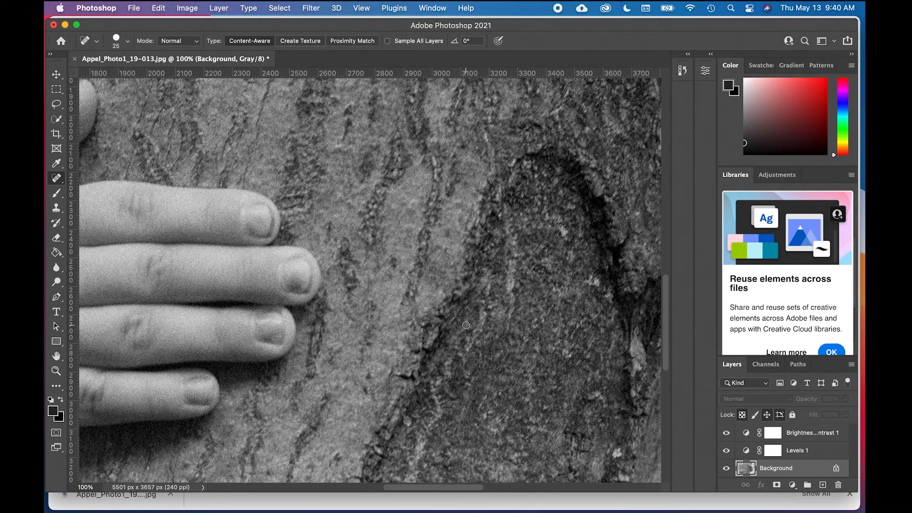
pyautogui.hscroll(5, 466, 325)
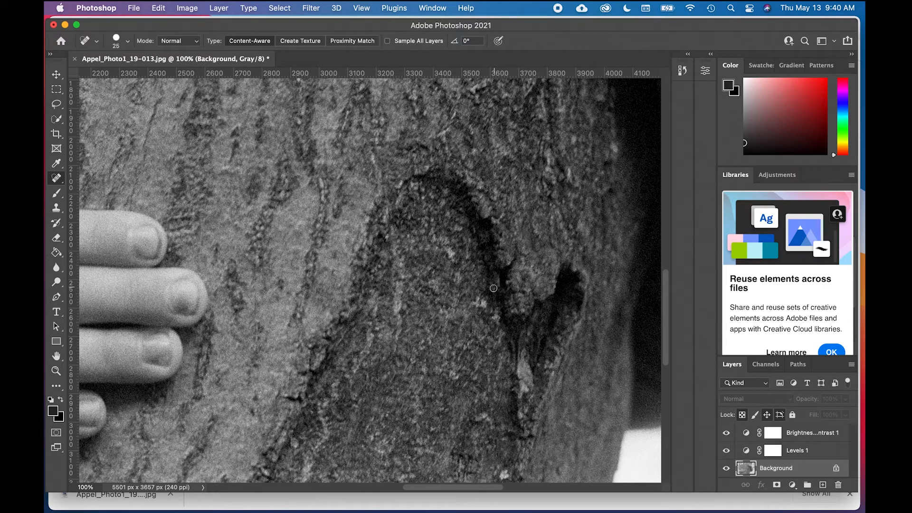
pyautogui.scroll(-5, 493, 291)
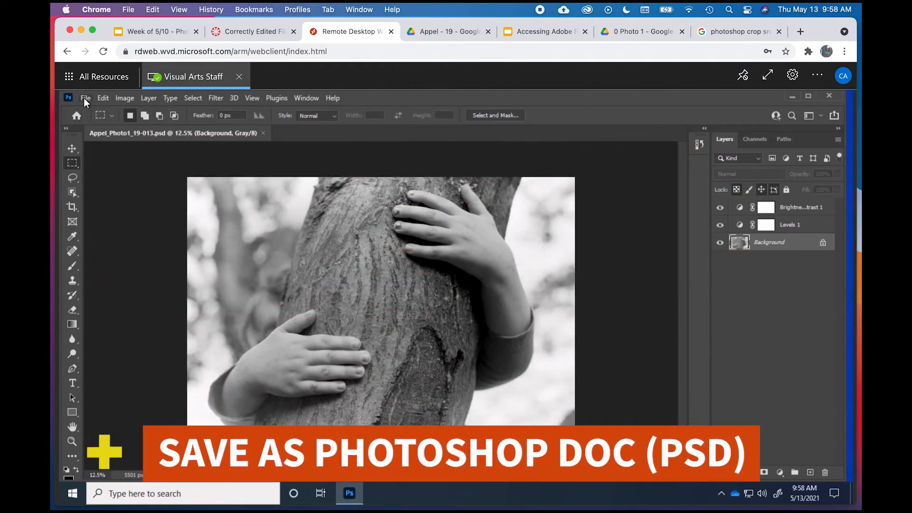
# Step: Begin saving the document under a new name on the computer, in GoogleDriveFileStream's My Drive > 0 Photo 1 folder
pyautogui.click(83, 98)
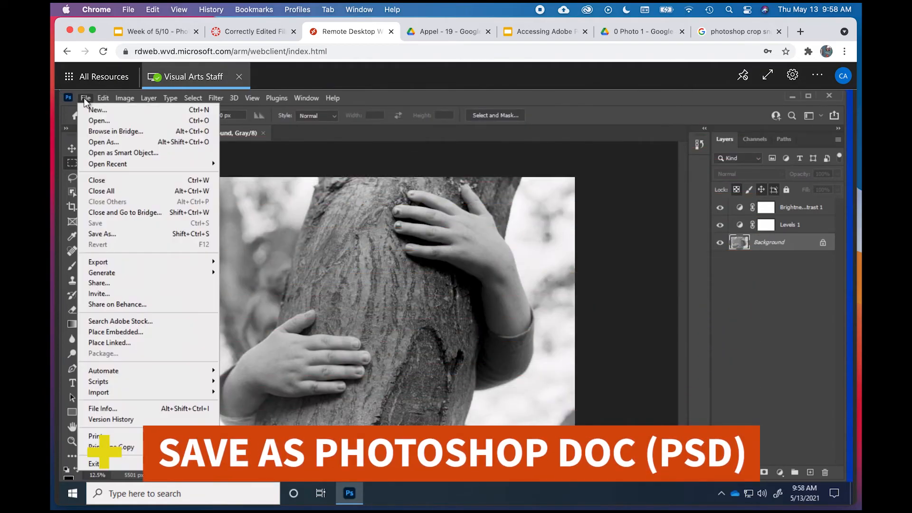
pyautogui.click(110, 234)
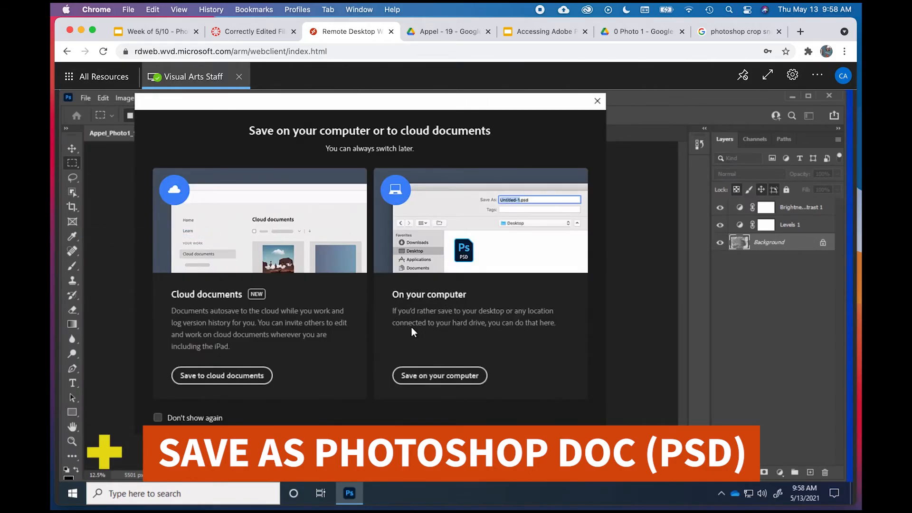
pyautogui.click(438, 376)
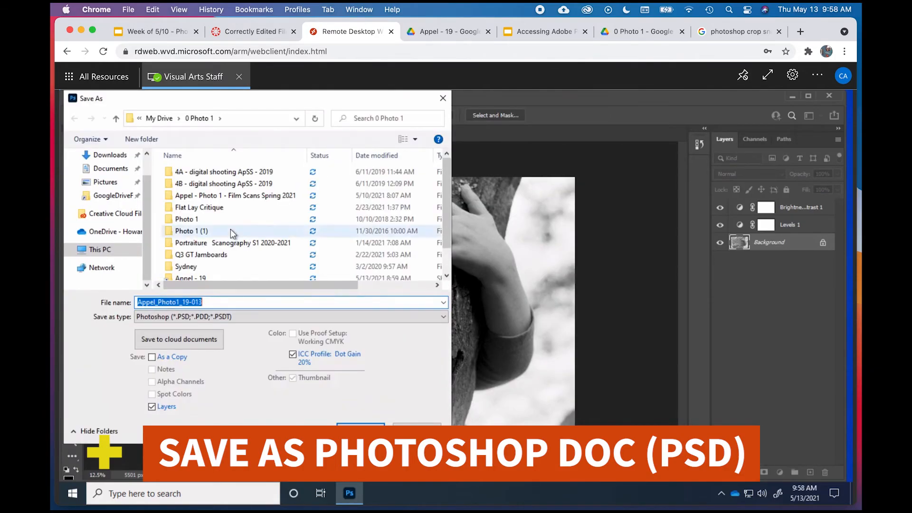
pyautogui.click(122, 197)
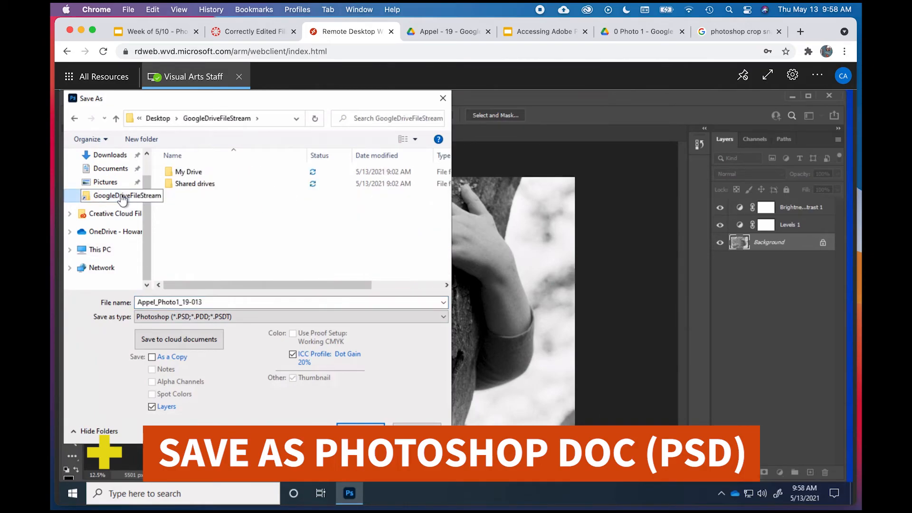
pyautogui.click(190, 172)
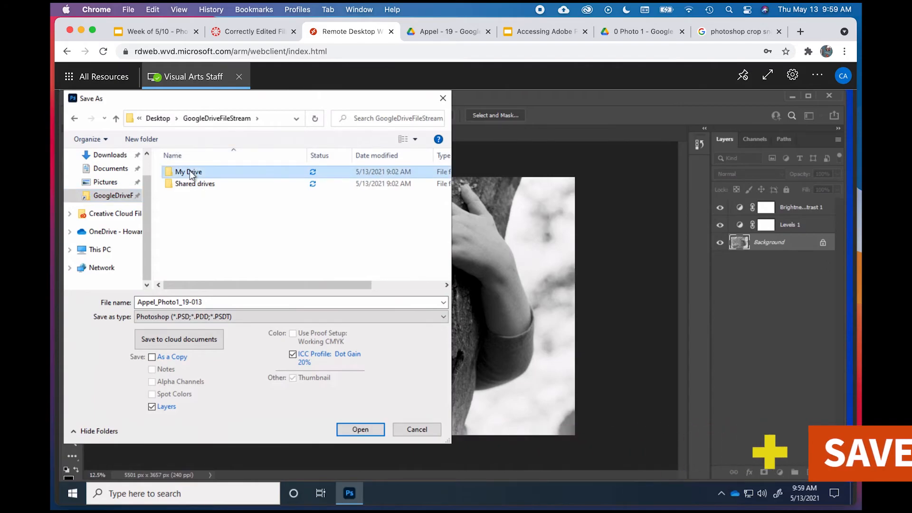
pyautogui.doubleClick(189, 172)
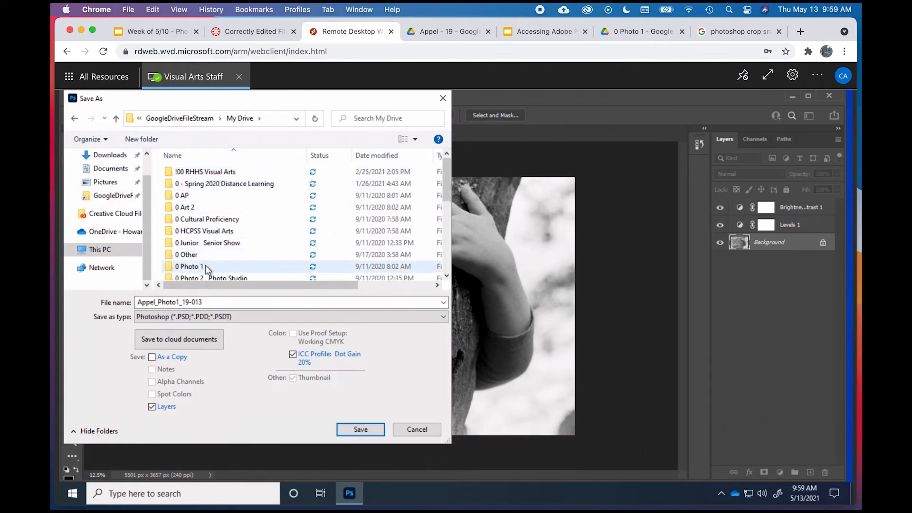
pyautogui.doubleClick(205, 266)
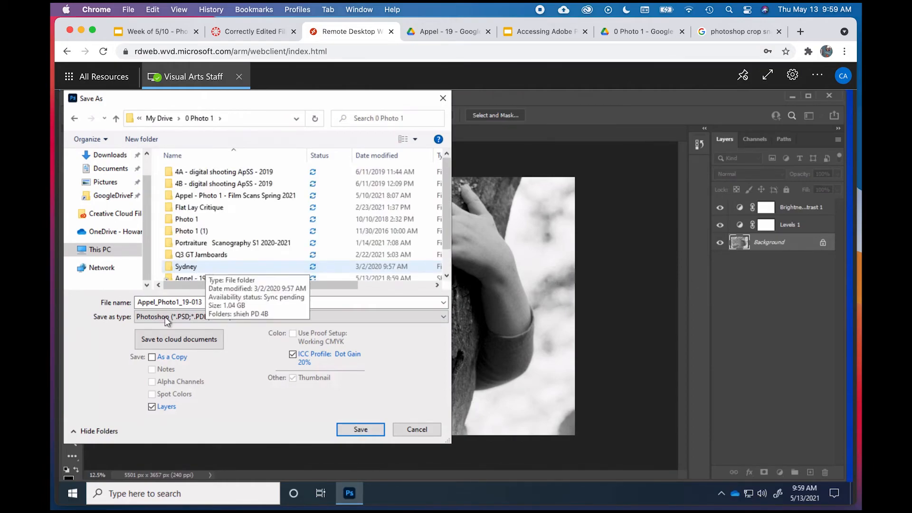
# Step: Append "-2" to the file name and save it in Photoshop (PSD) format with layers and Maximize Compatibility
pyautogui.click(140, 317)
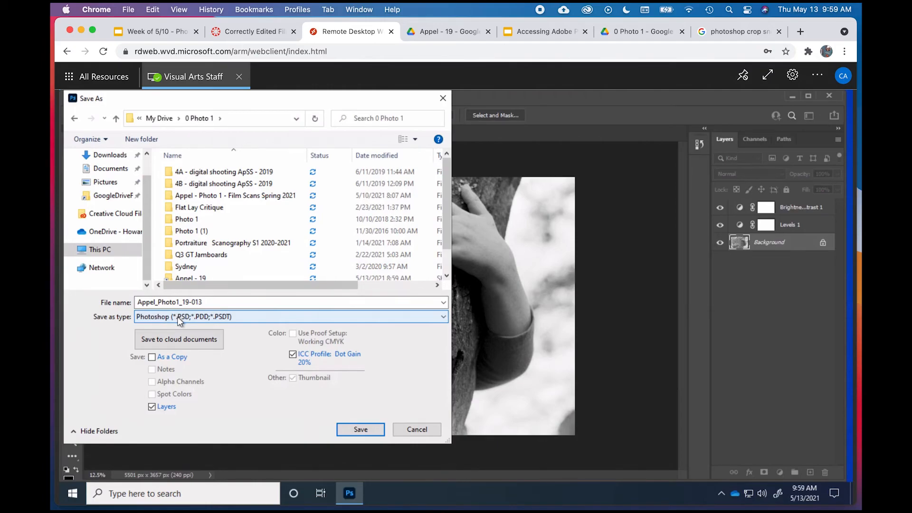
pyautogui.click(214, 302)
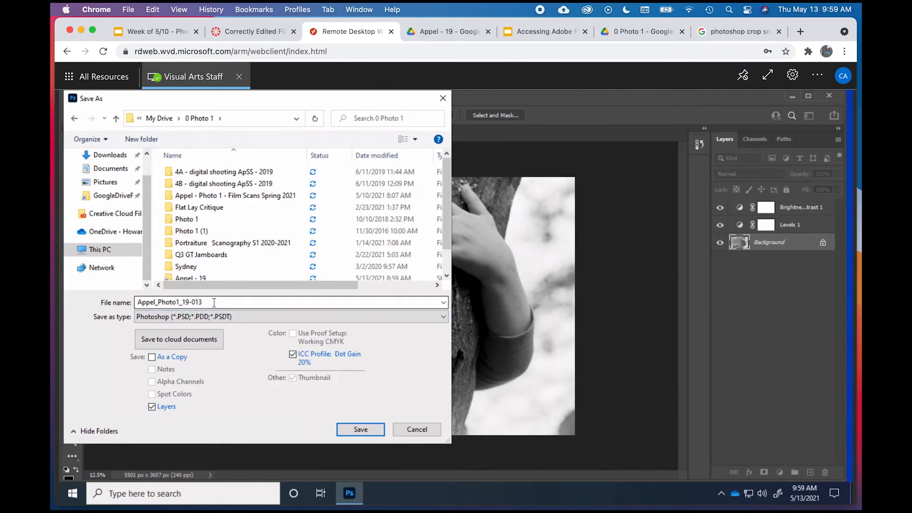
pyautogui.doubleClick(214, 302)
pyautogui.press('Right')
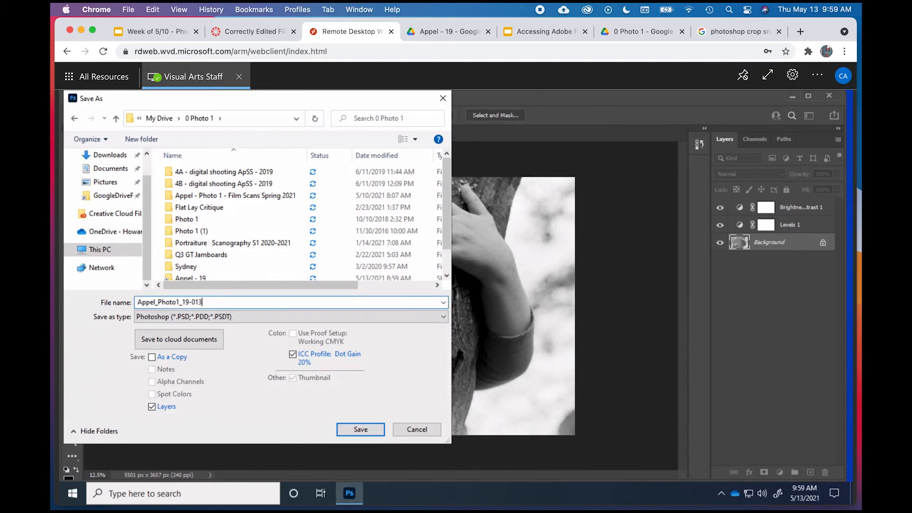
pyautogui.write('-2')
pyautogui.click(375, 428)
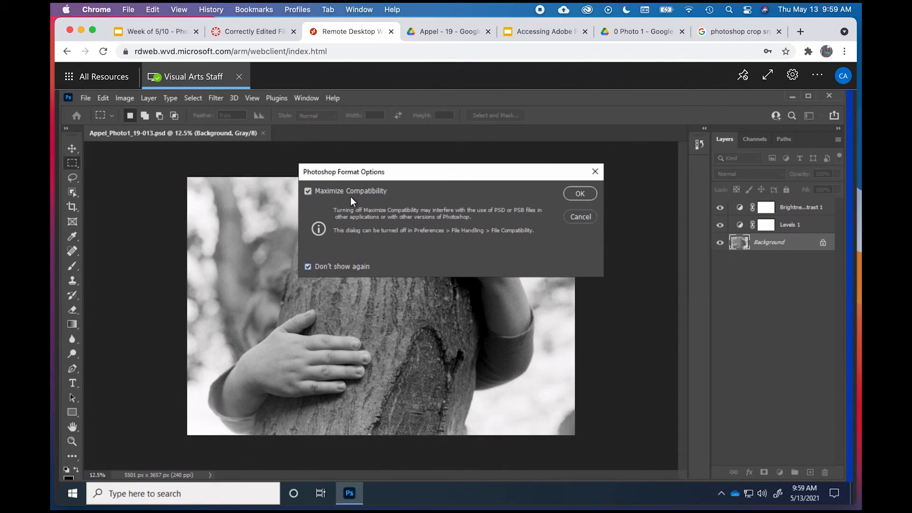
pyautogui.click(580, 194)
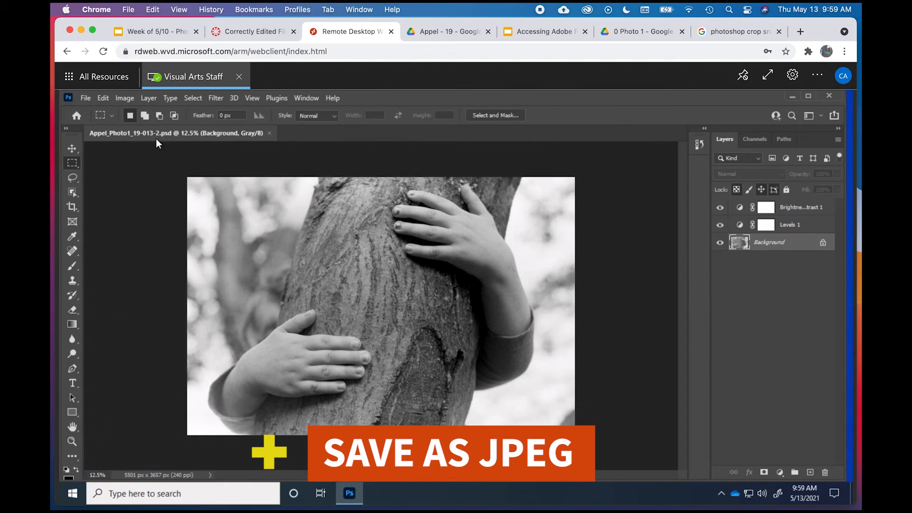
# Step: Save another version on the computer as a JPEG in the 0 Photo 1 folder under the same file name
pyautogui.click(87, 98)
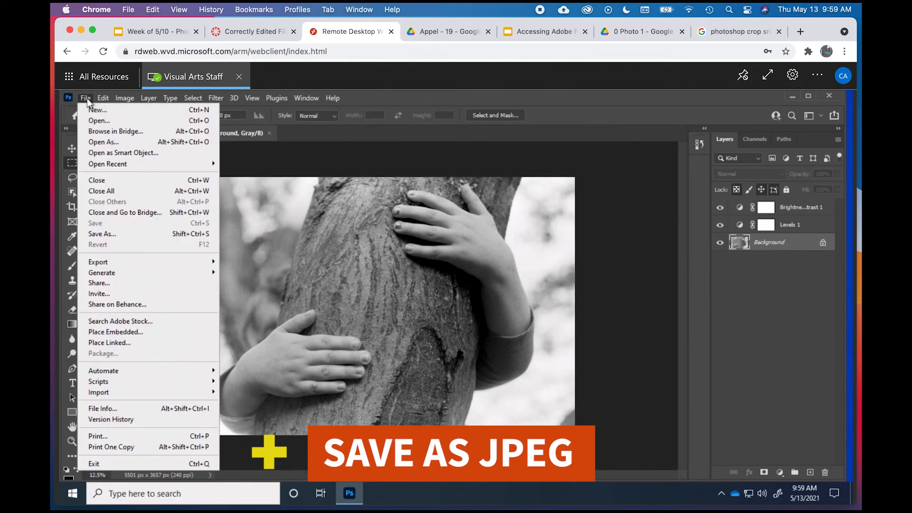
pyautogui.click(117, 235)
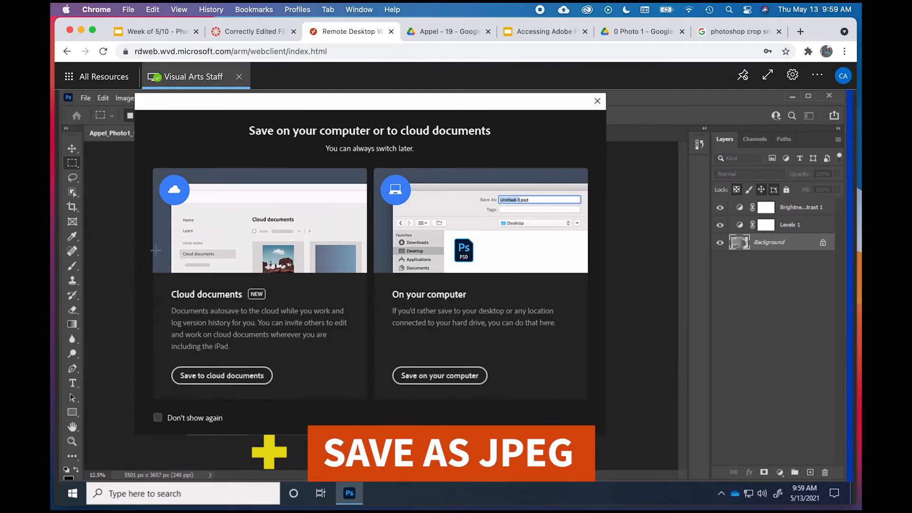
pyautogui.click(436, 377)
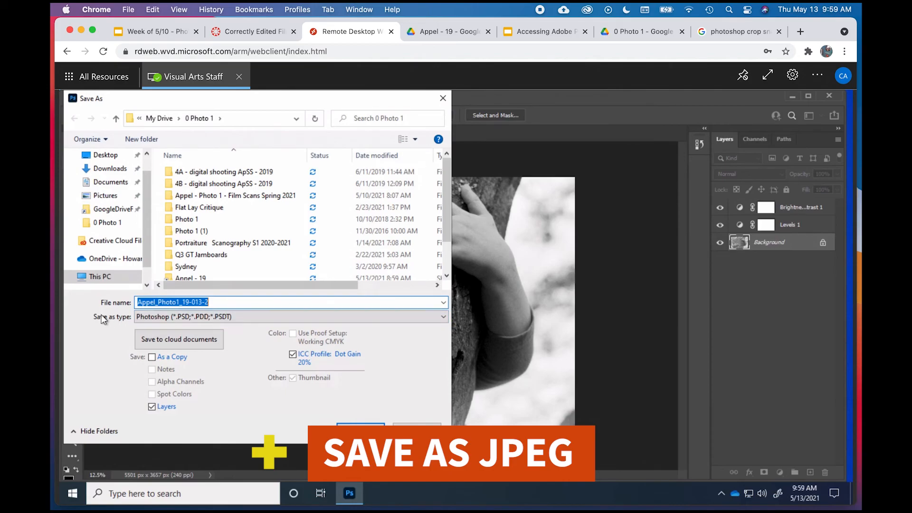
pyautogui.click(443, 319)
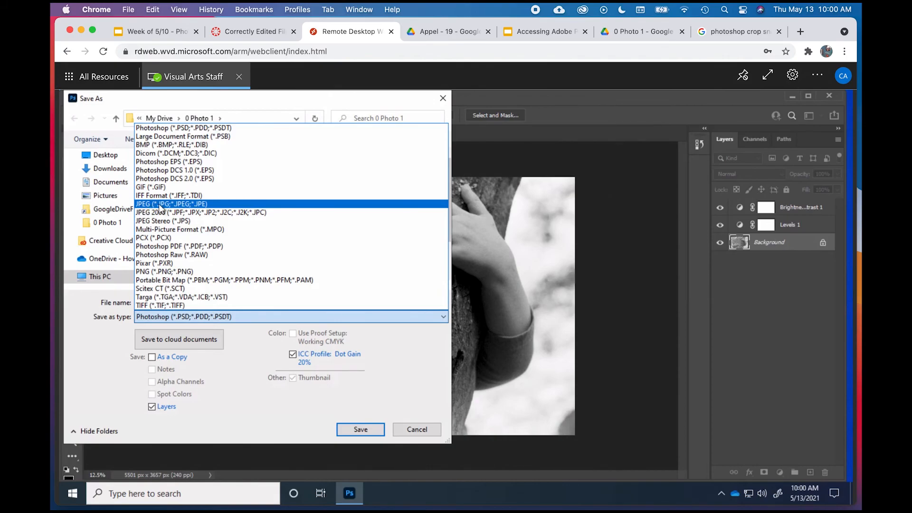
pyautogui.click(189, 205)
pyautogui.click(350, 428)
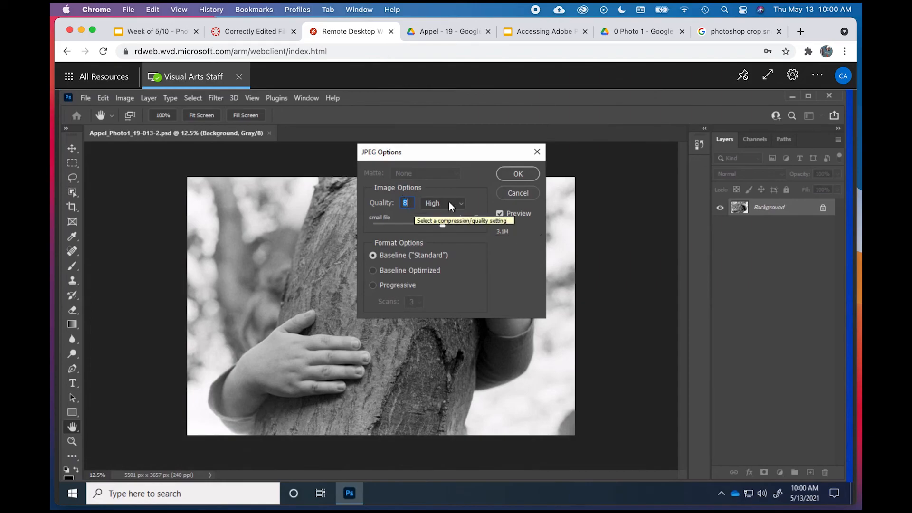
# Step: Set the JPEG quality to Maximum, at the large-file end, and accept the JPEG options
pyautogui.click(443, 227)
pyautogui.moveTo(443, 223); pyautogui.dragTo(487, 221)
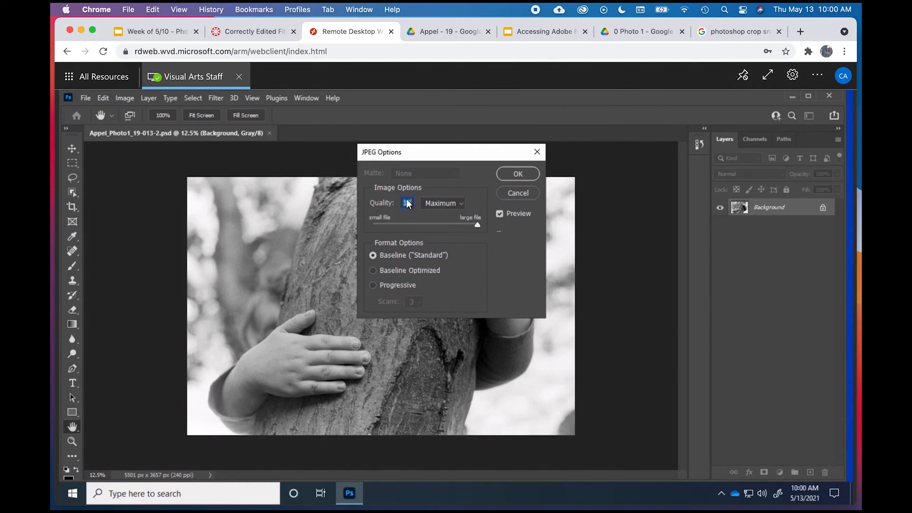
pyautogui.click(512, 176)
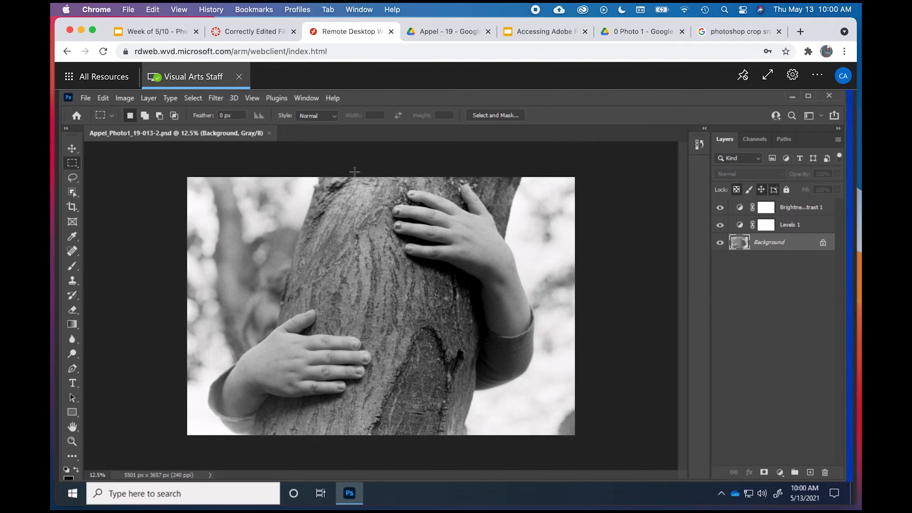
# Step: Close Photoshop and sign the account out of the remote desktop web client
pyautogui.click(829, 97)
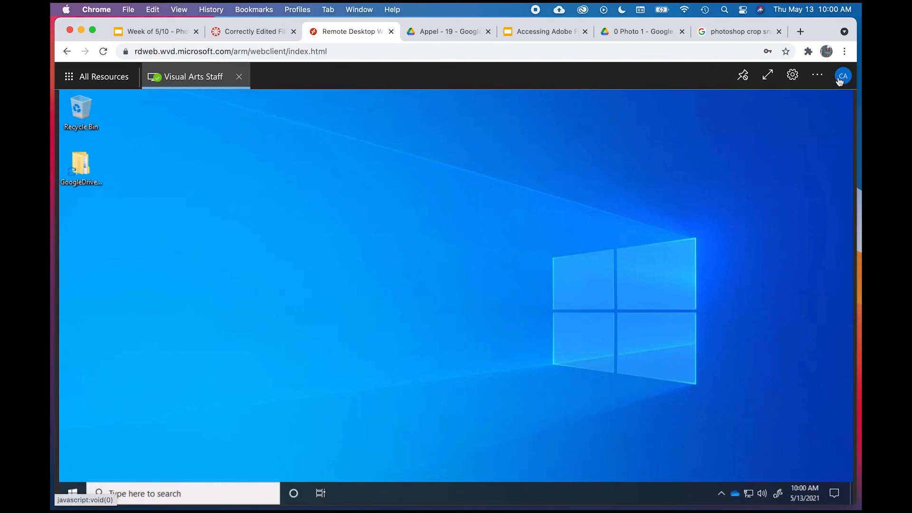
pyautogui.click(839, 81)
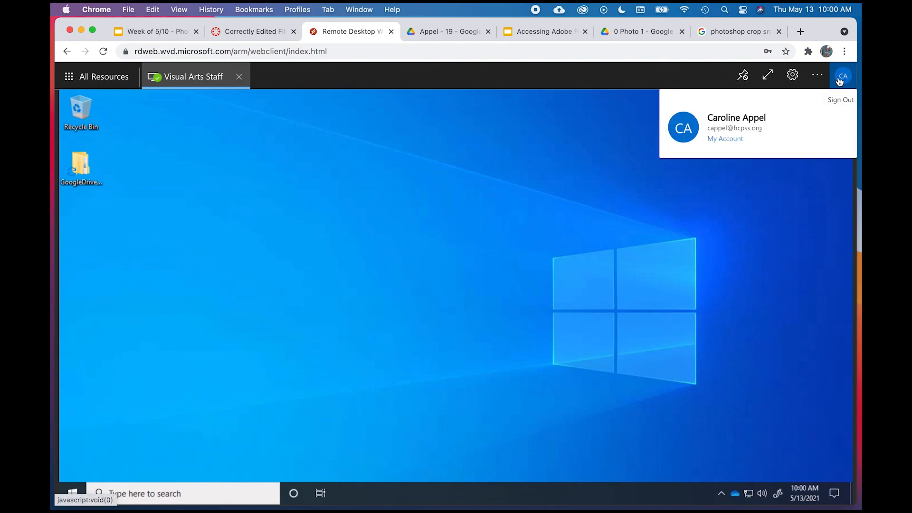
pyautogui.click(840, 80)
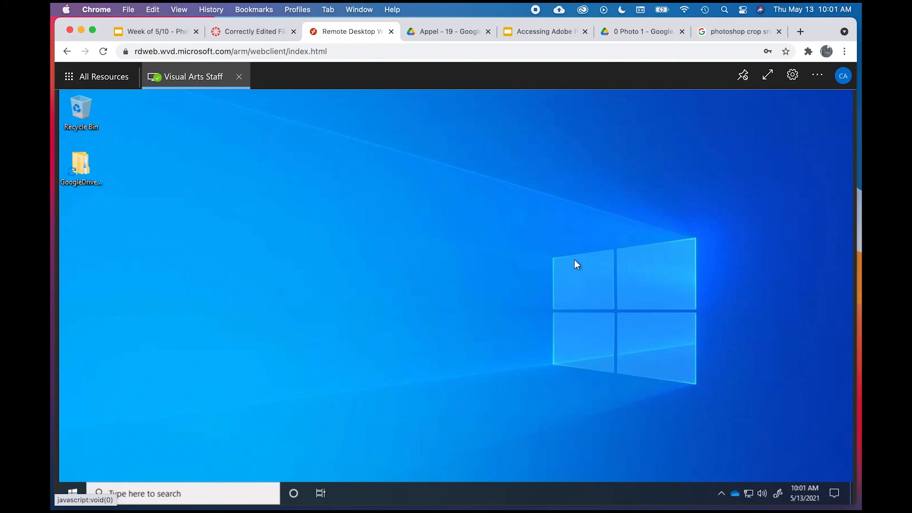
pyautogui.click(841, 84)
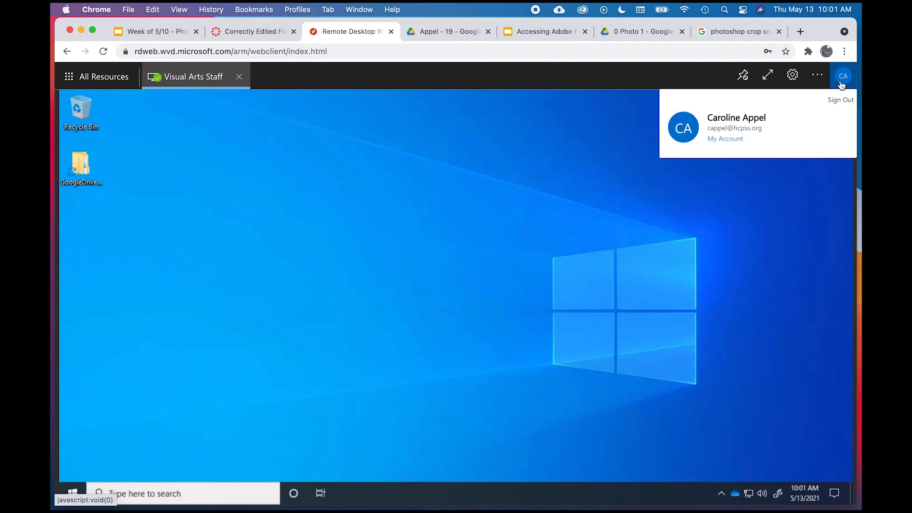
pyautogui.click(840, 103)
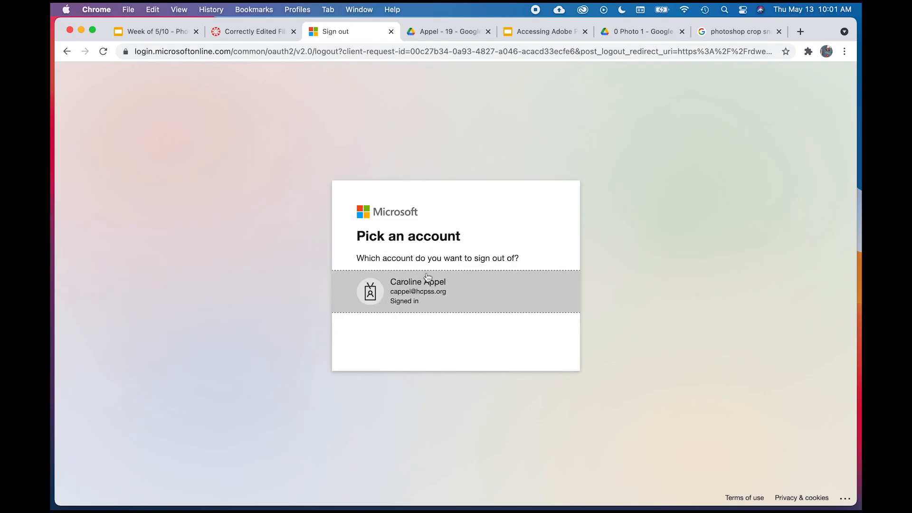
pyautogui.click(427, 285)
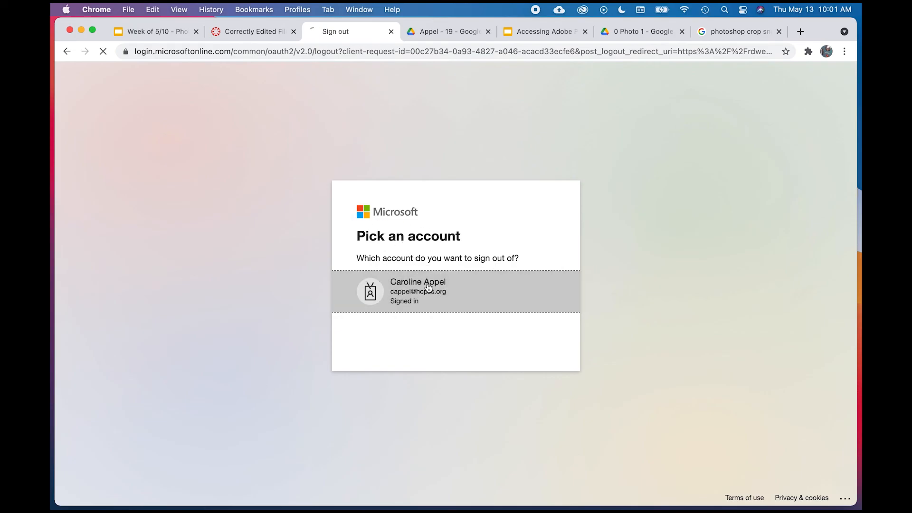